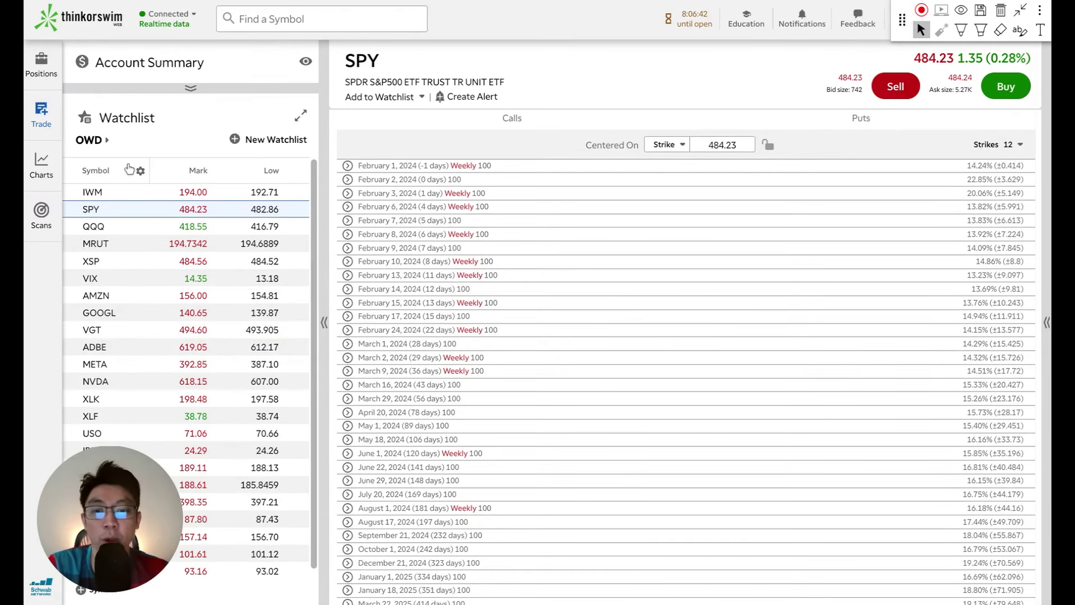
Step: Expand the March 16, 2024 (43 days) expiration in the SPY option chain
scroll(426, 258, down, 3)
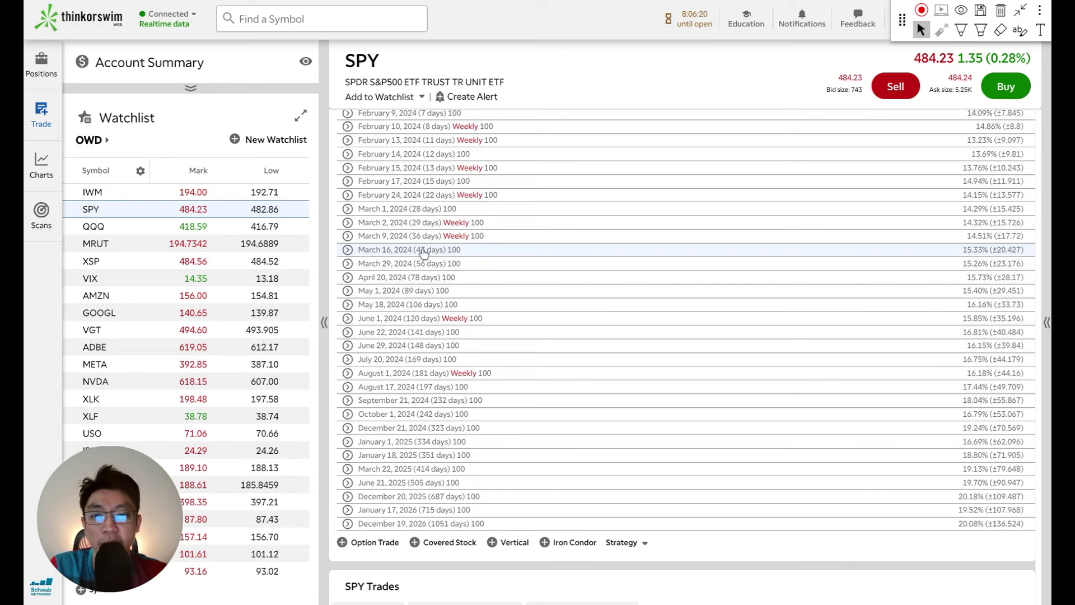
click(370, 250)
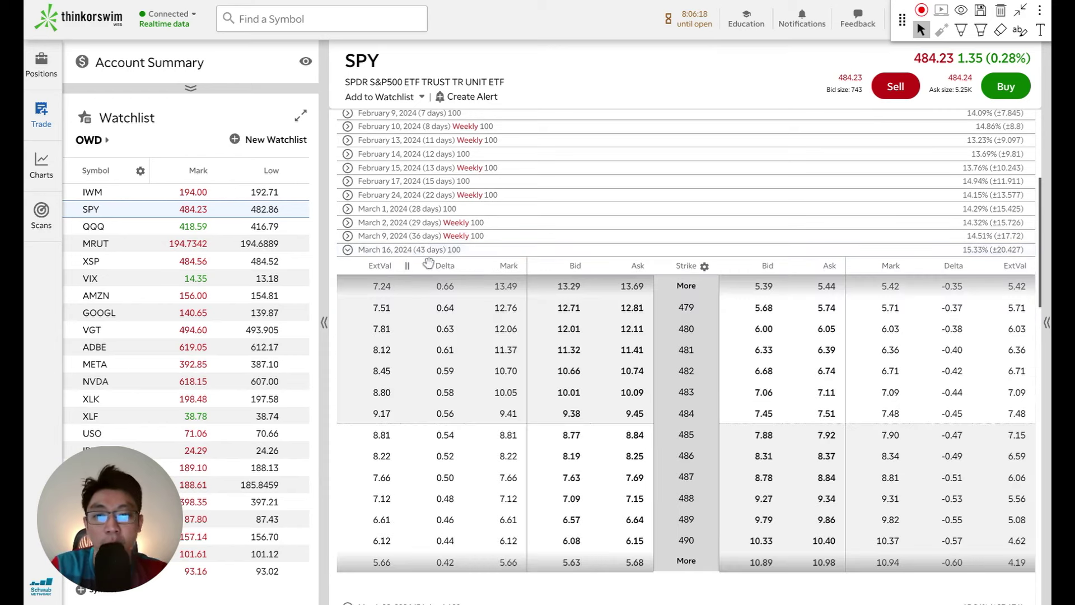
scroll(690, 310, down, 1)
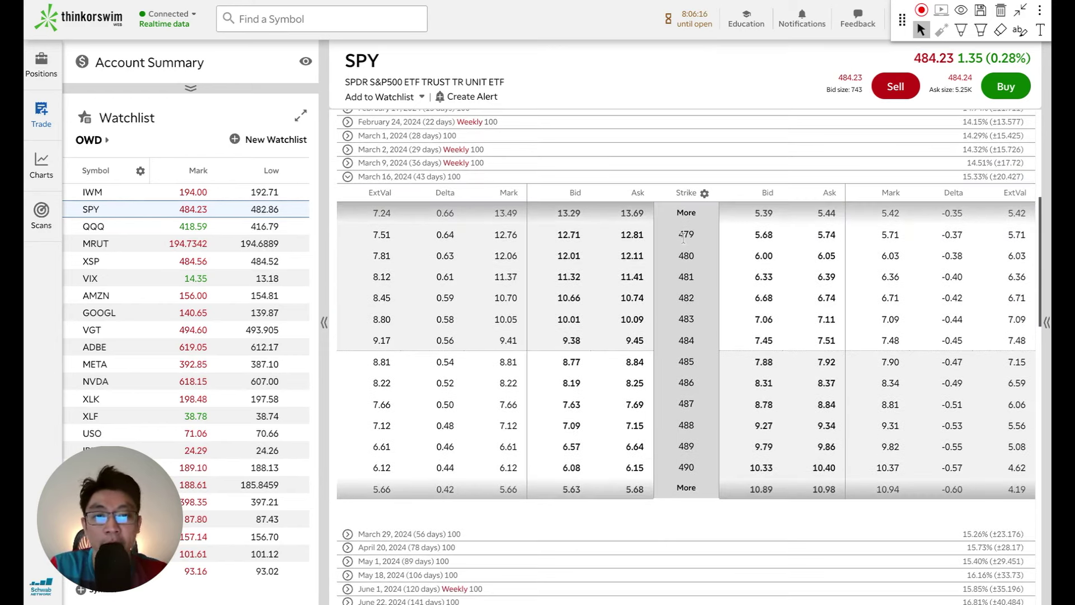
Step: Load more strikes below 479 in the March 16 chain until the puts with deltas around -0.15 to -0.20 are listed
click(691, 216)
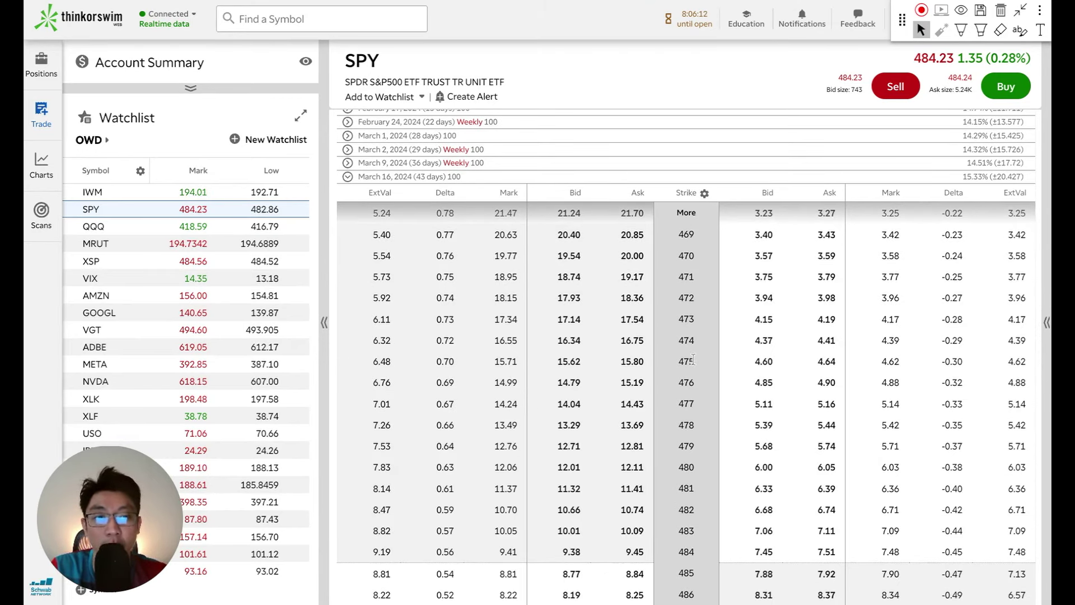
scroll(699, 361, down, 1)
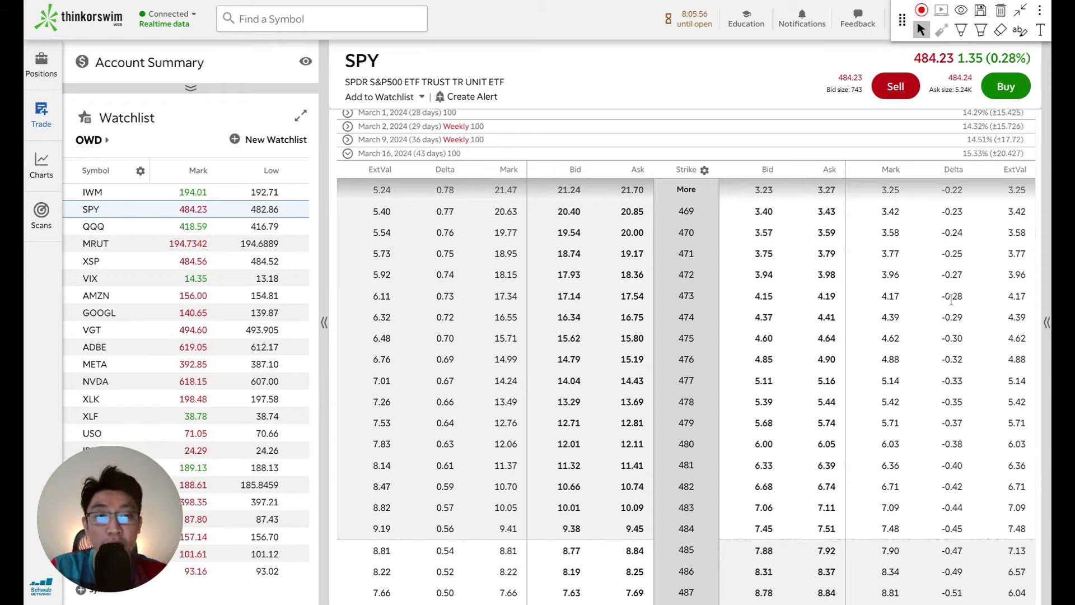
click(686, 190)
click(690, 191)
click(692, 193)
scroll(852, 294, down, 5)
scroll(884, 361, down, 3)
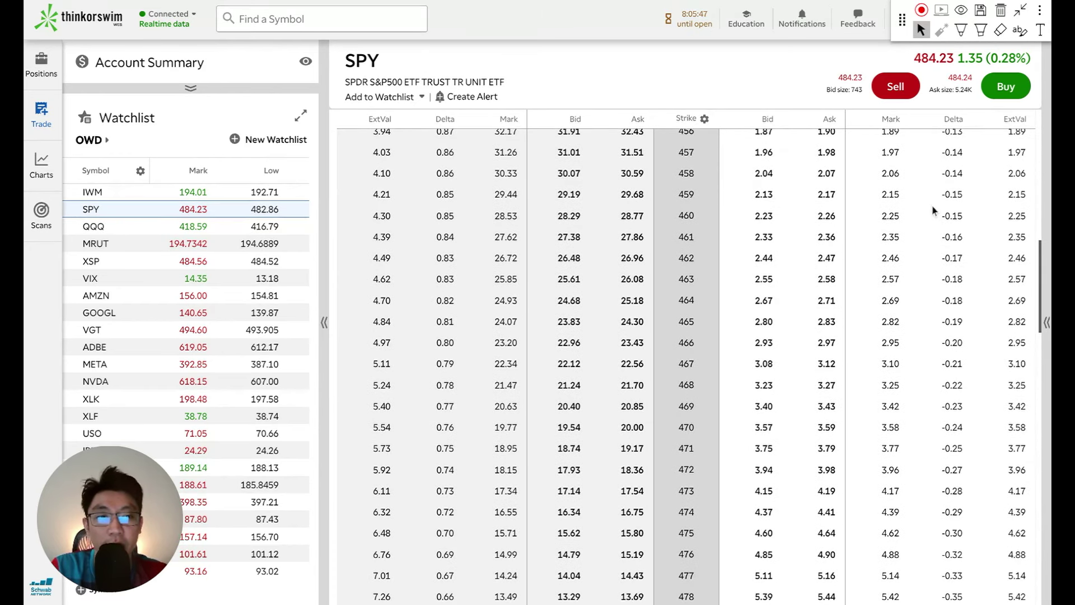
Step: Examine the put deltas from -0.15 to -0.20 and the strike matching the -0.20 delta
drag(935, 194, 970, 347)
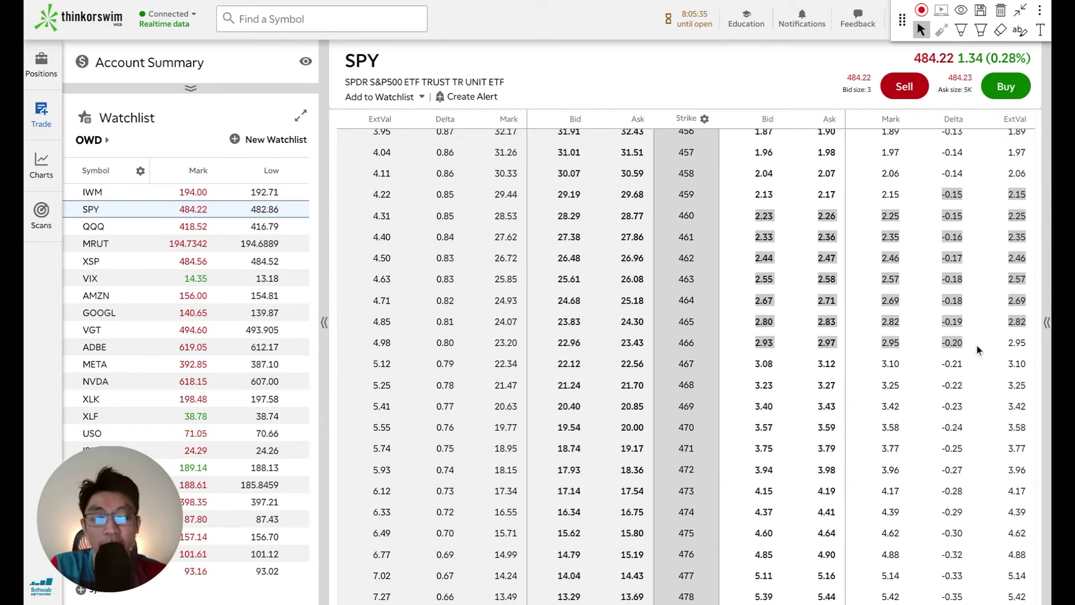
drag(942, 342, 968, 347)
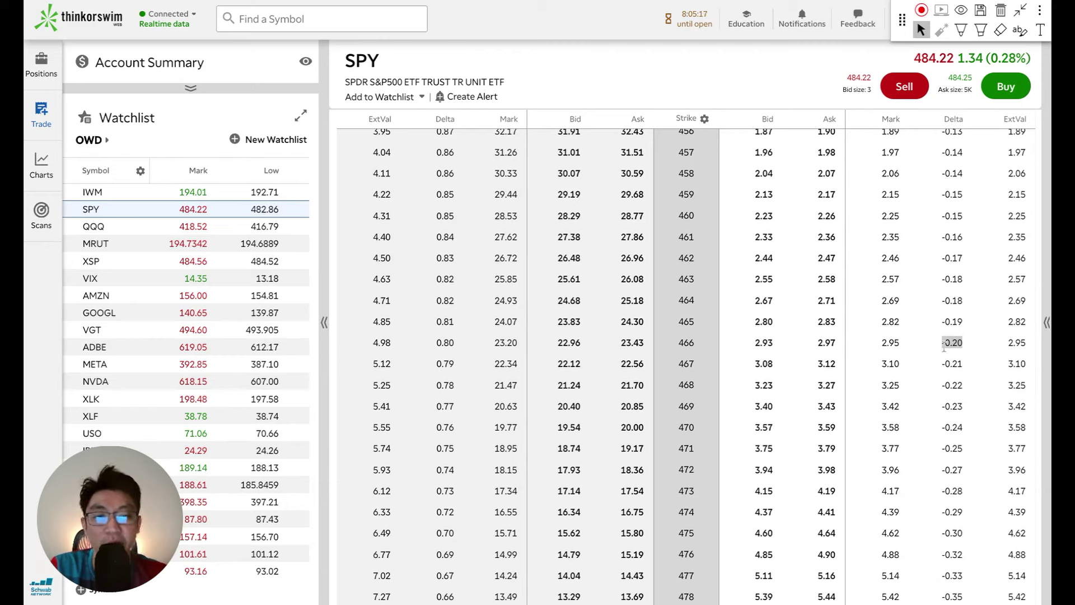
click(690, 344)
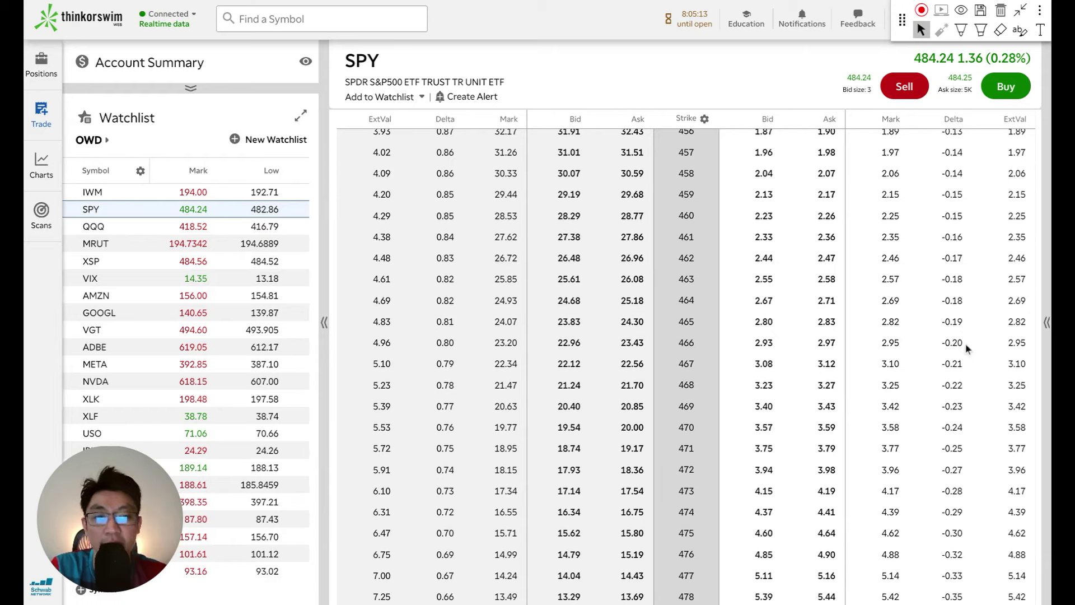
drag(964, 342, 944, 344)
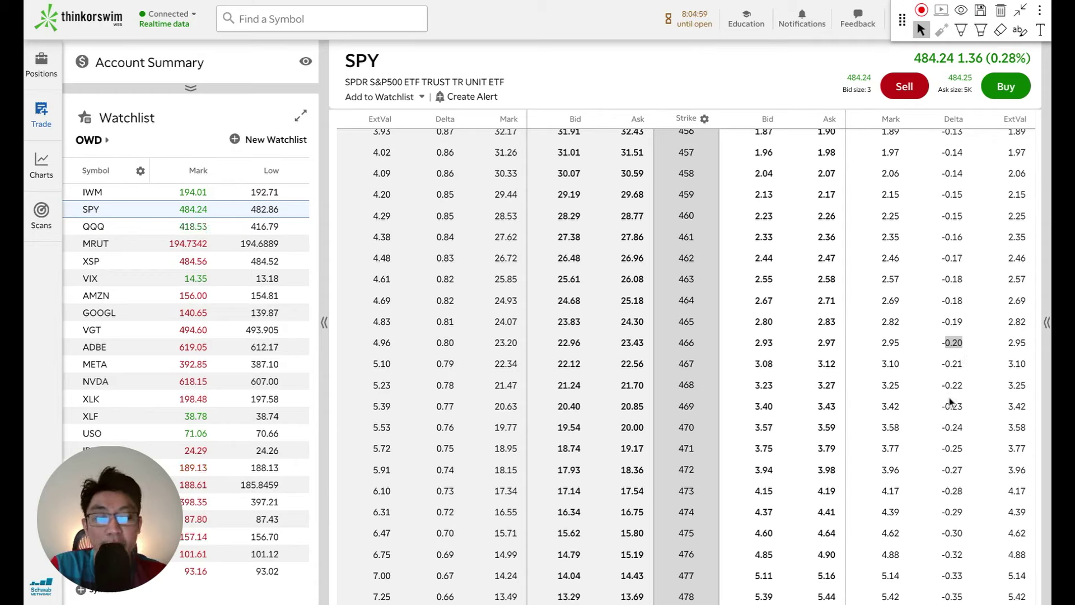
click(678, 343)
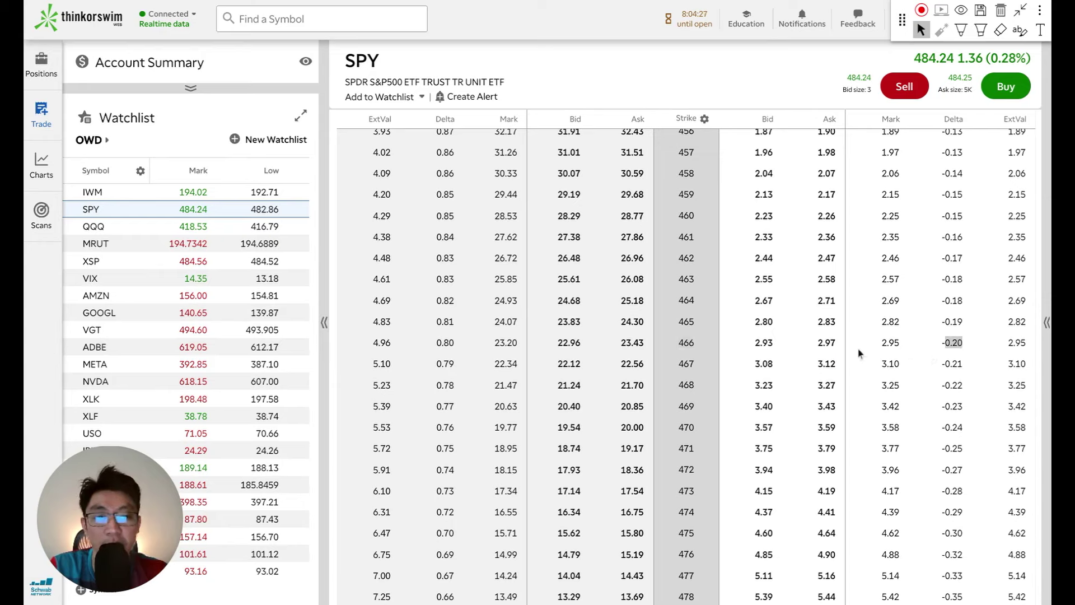
Step: Build a March 16 put vertical by selling the 466 put and buying the 456 put, and check its limit price
click(764, 342)
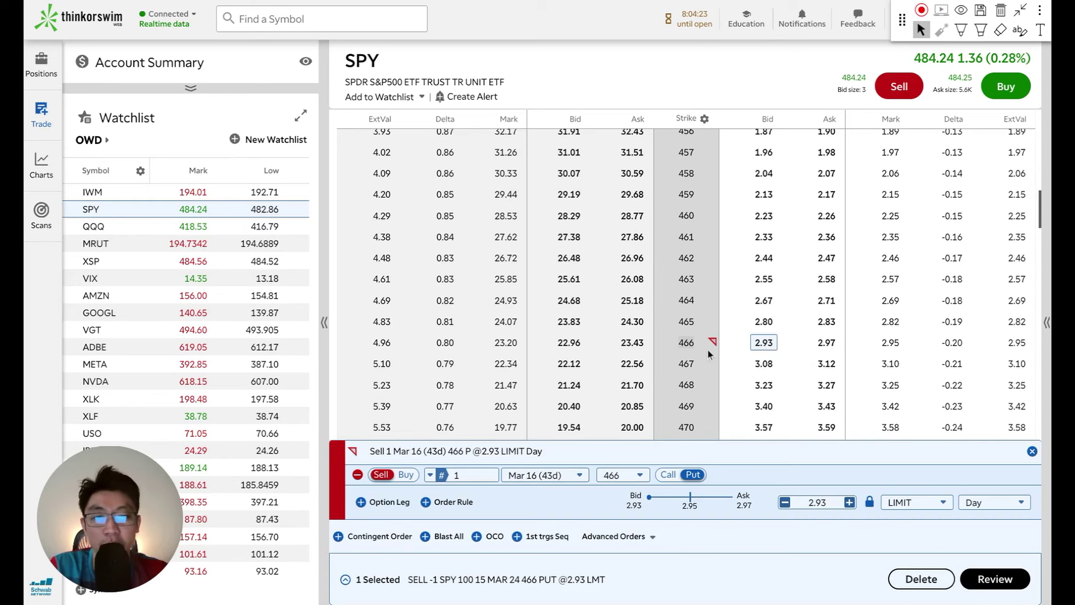
scroll(711, 353, up, 1)
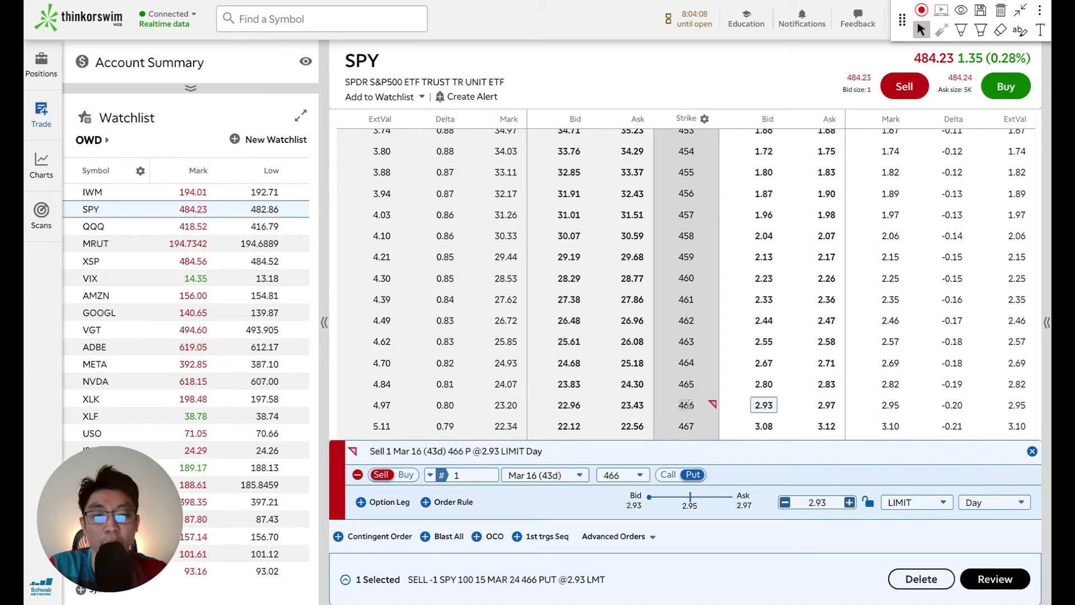
click(827, 195)
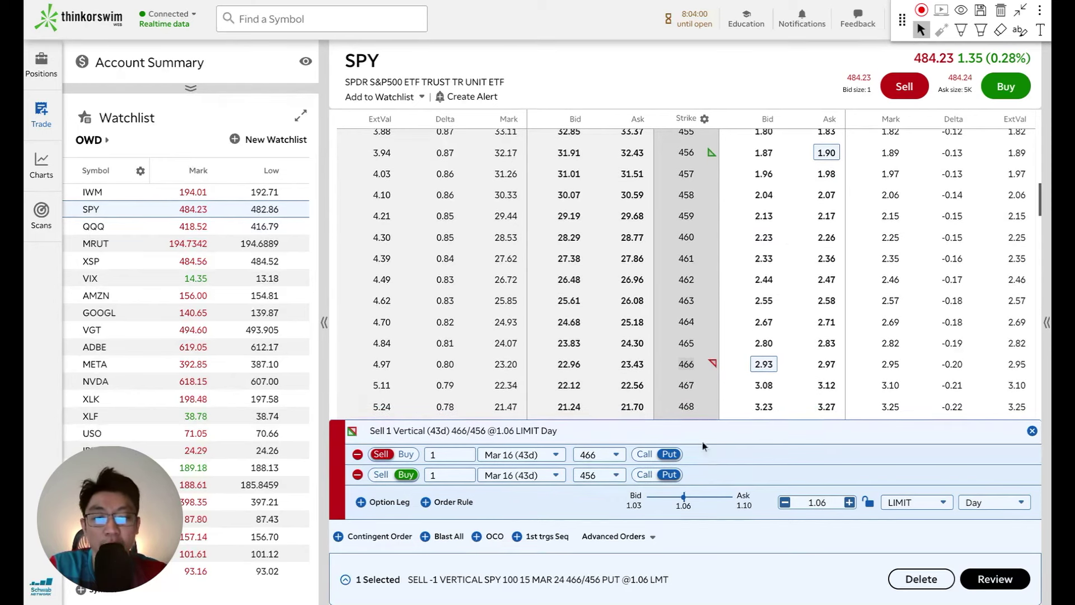
drag(806, 502, 835, 502)
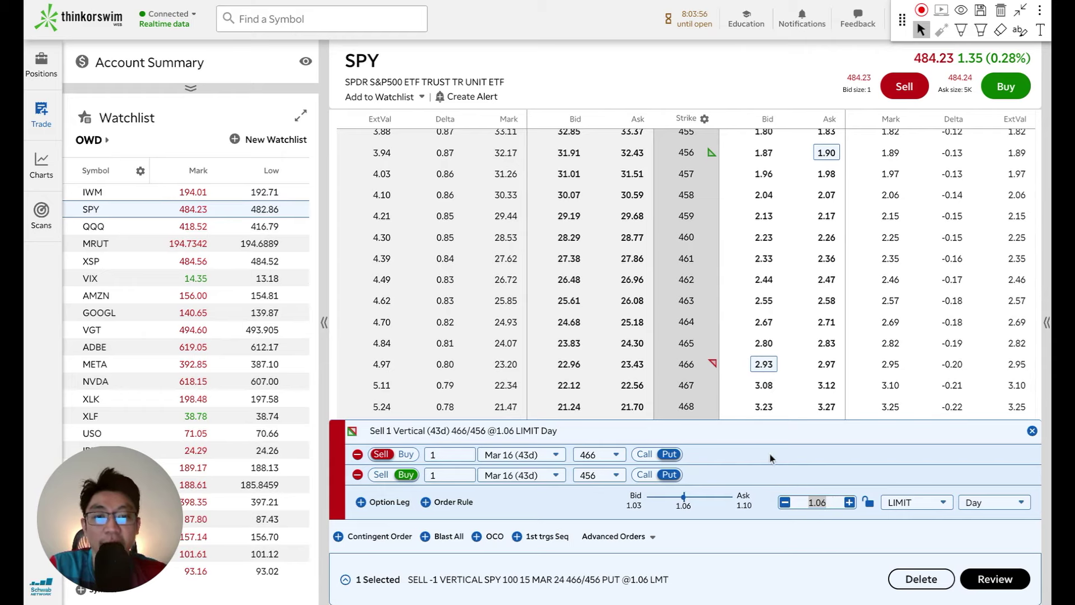
Step: Add a long 471 put and set the short 466 put's quantity to 2 to form a put butterfly, checking its price
scroll(744, 386, down, 2)
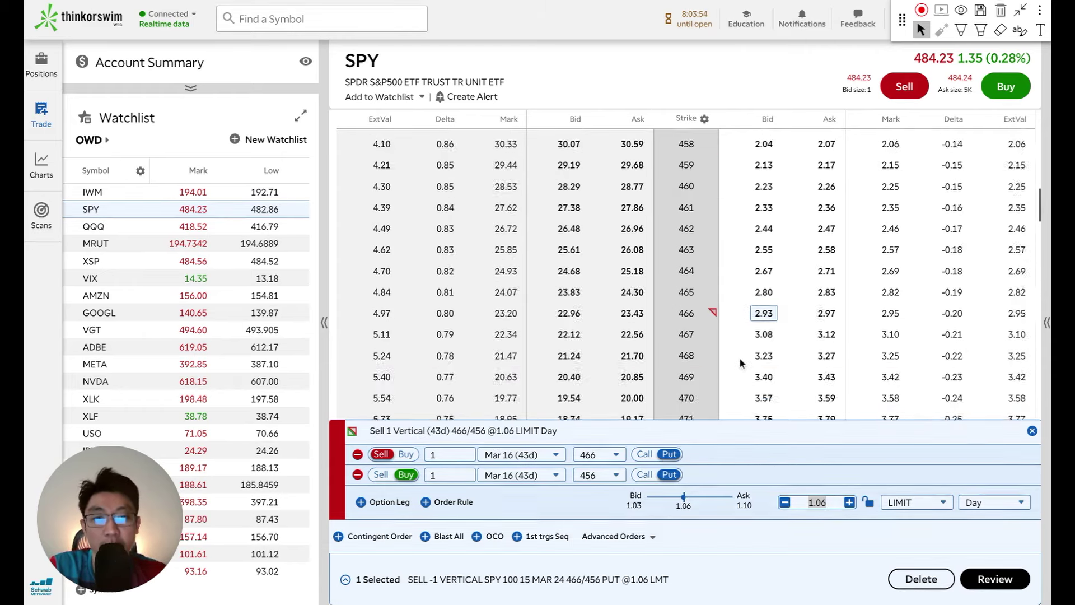
scroll(728, 342, down, 1)
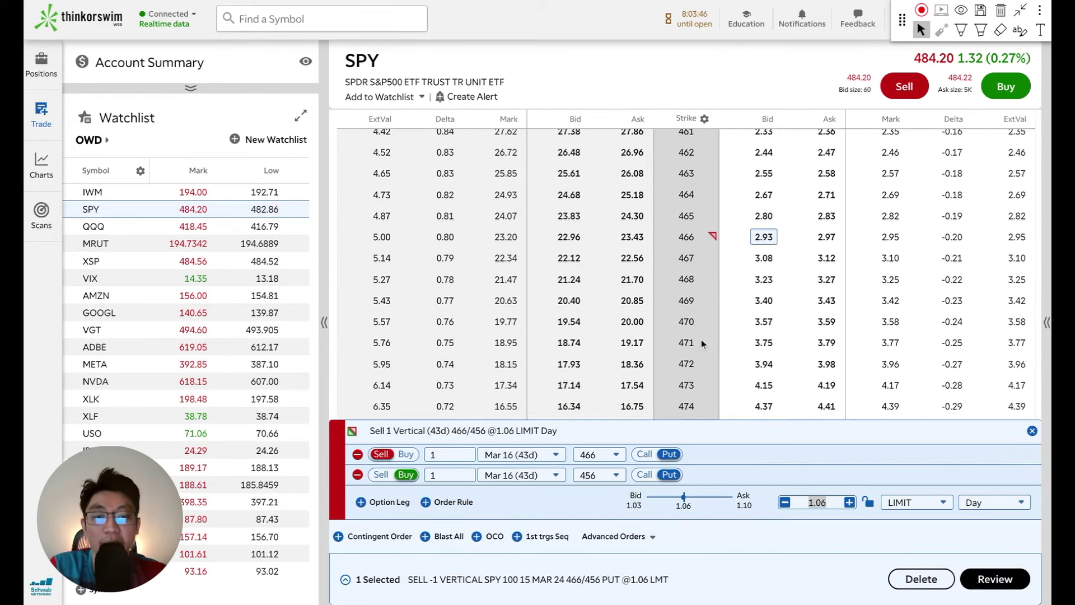
scroll(700, 346, down, 1)
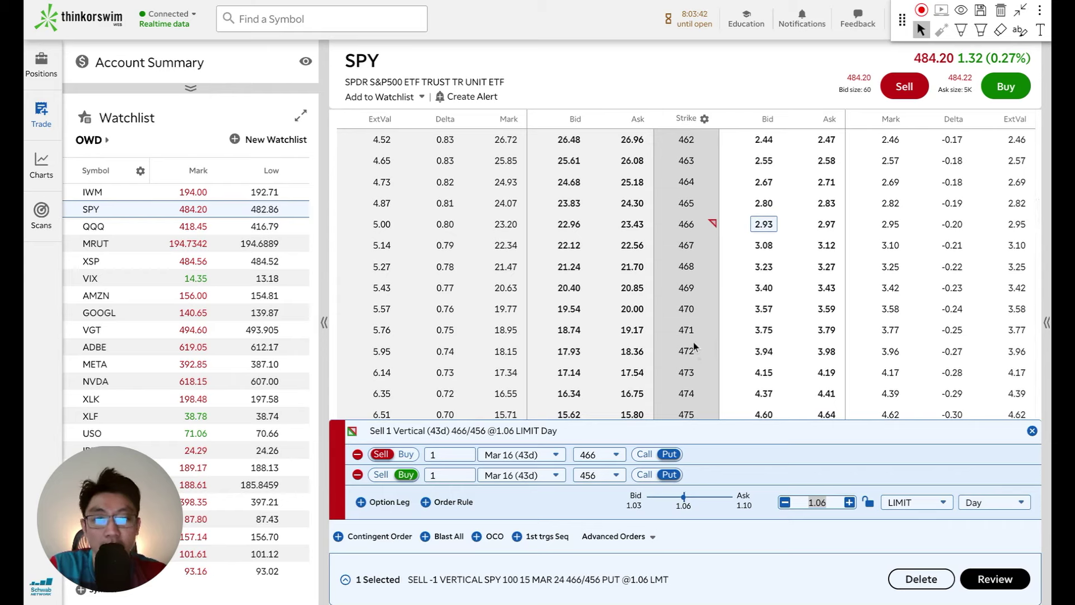
click(822, 331)
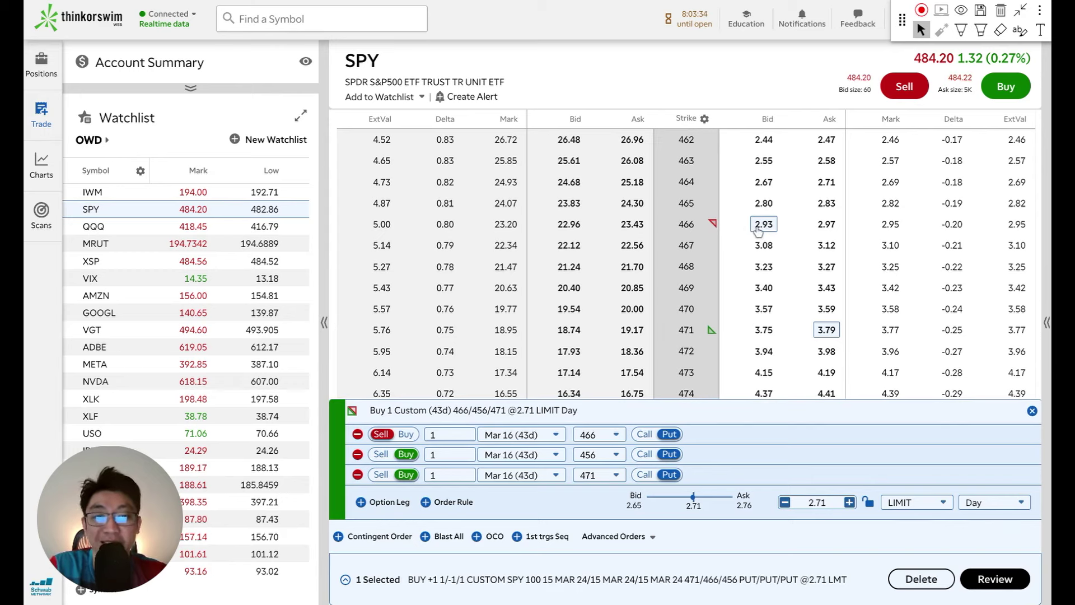
text(2)
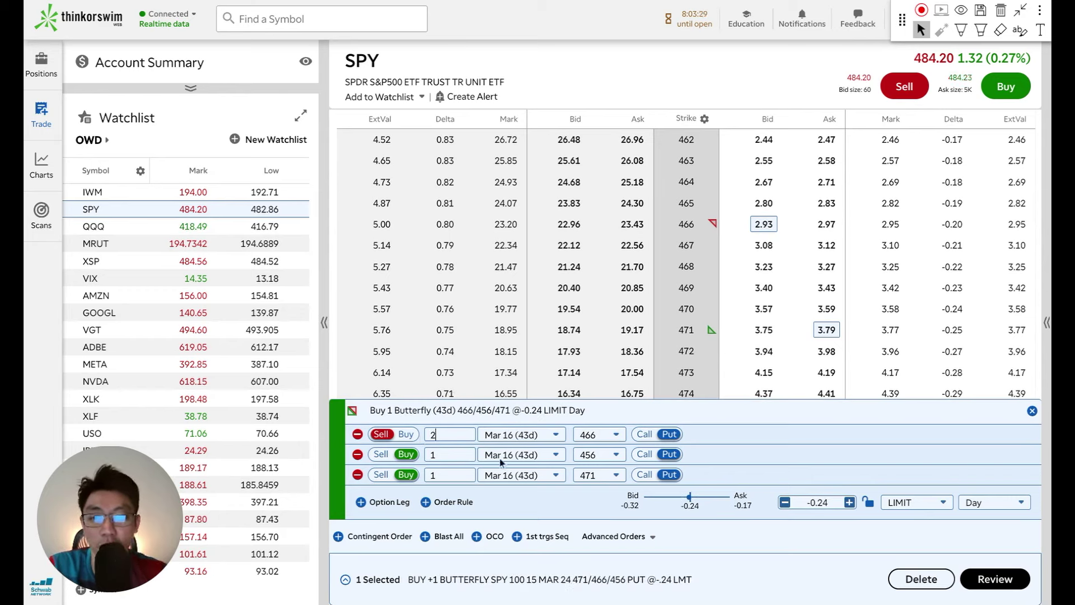
drag(396, 409, 432, 413)
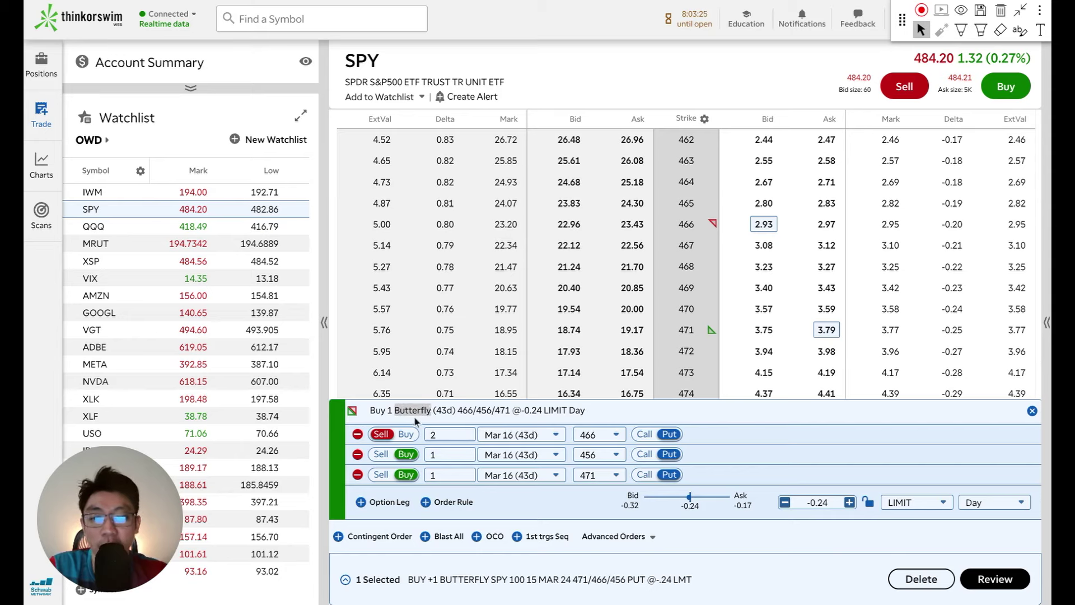
click(526, 412)
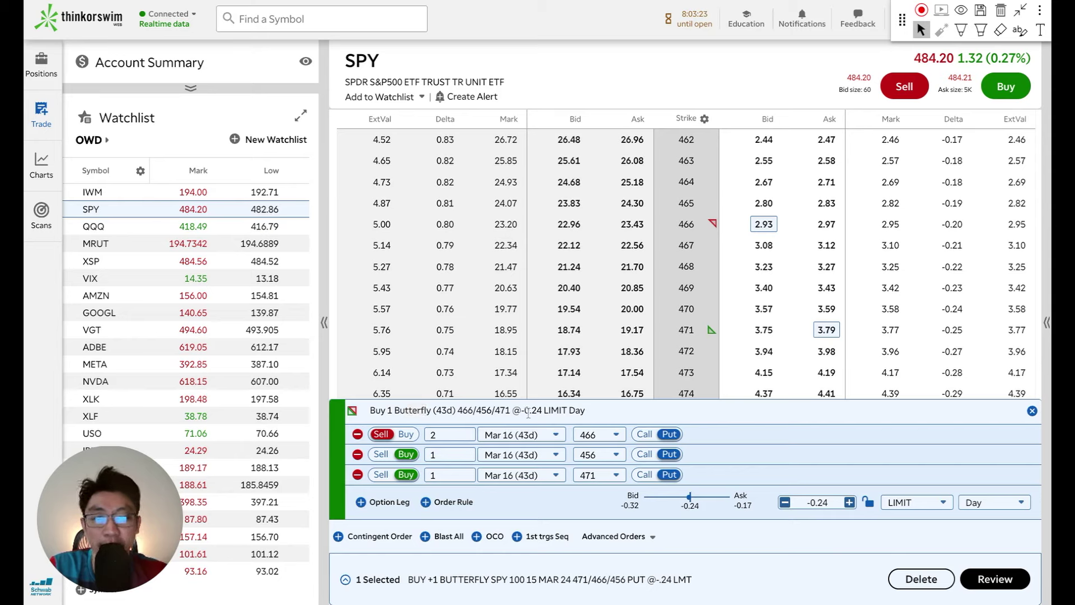
drag(812, 503, 830, 502)
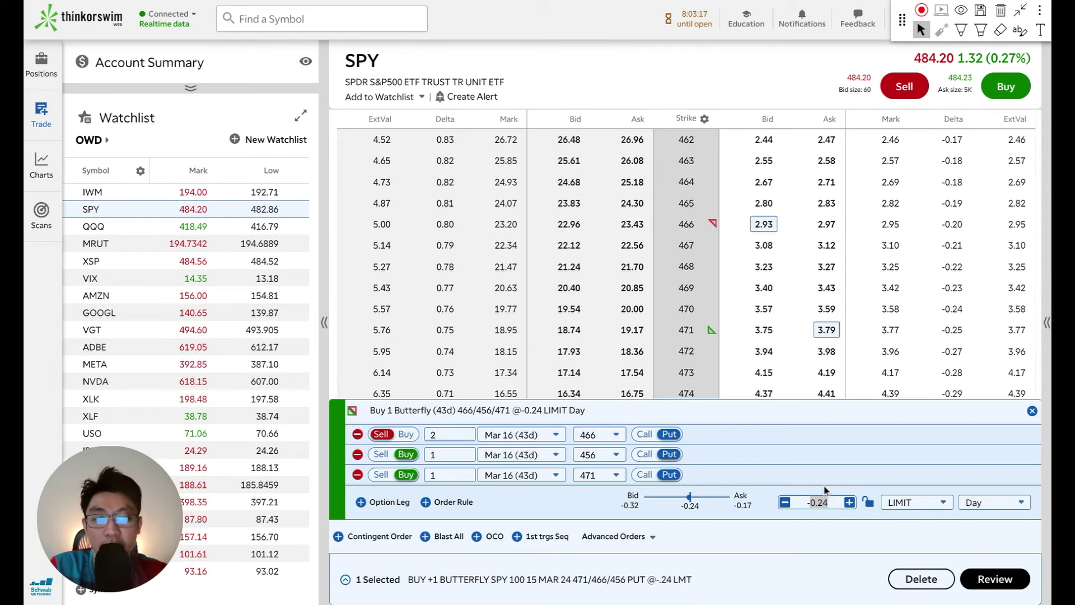
Step: Replace the long 471 put with a long 475 put and check the butterfly's limit price
scroll(785, 312, down, 3)
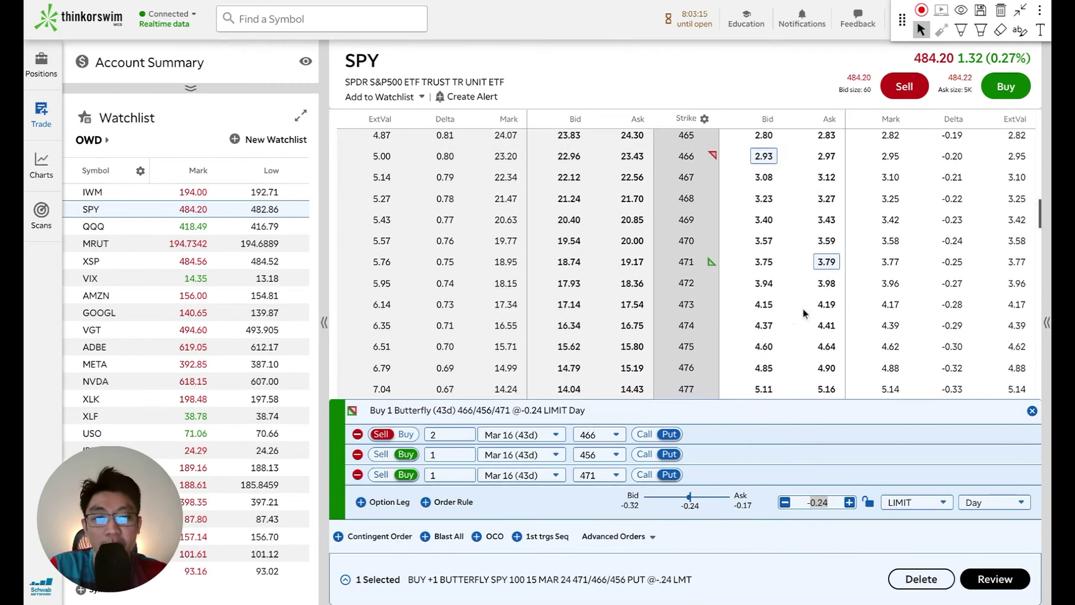
click(826, 264)
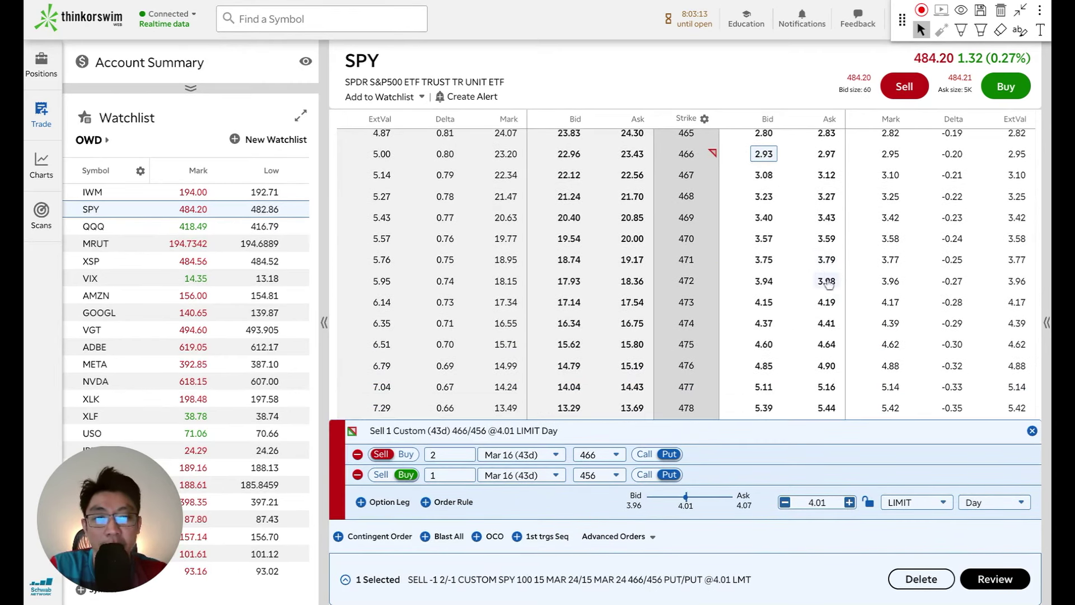
scroll(827, 314, down, 1)
click(825, 328)
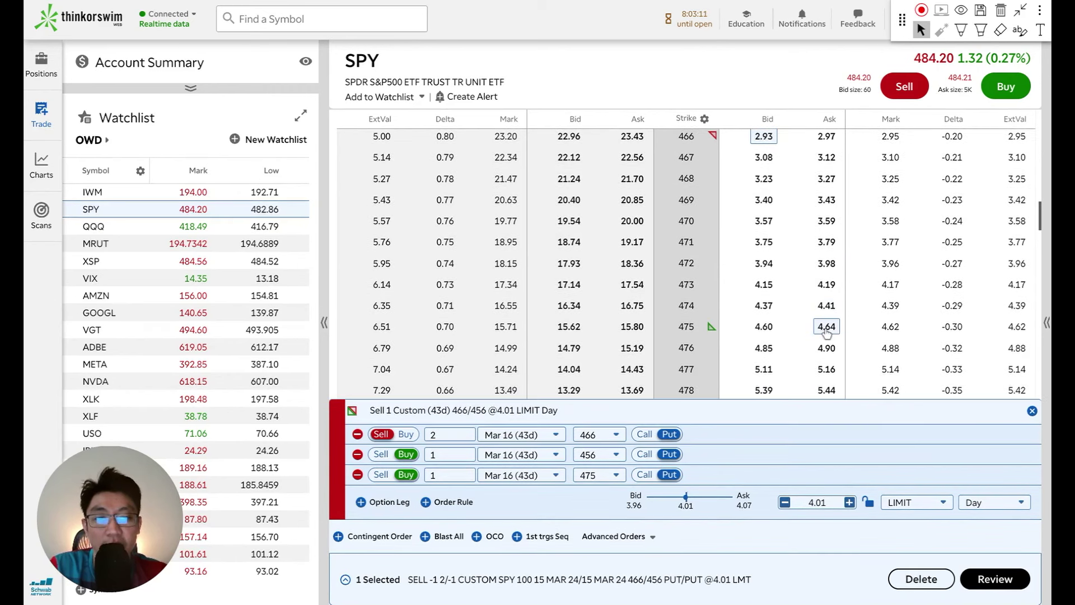
drag(823, 503, 806, 502)
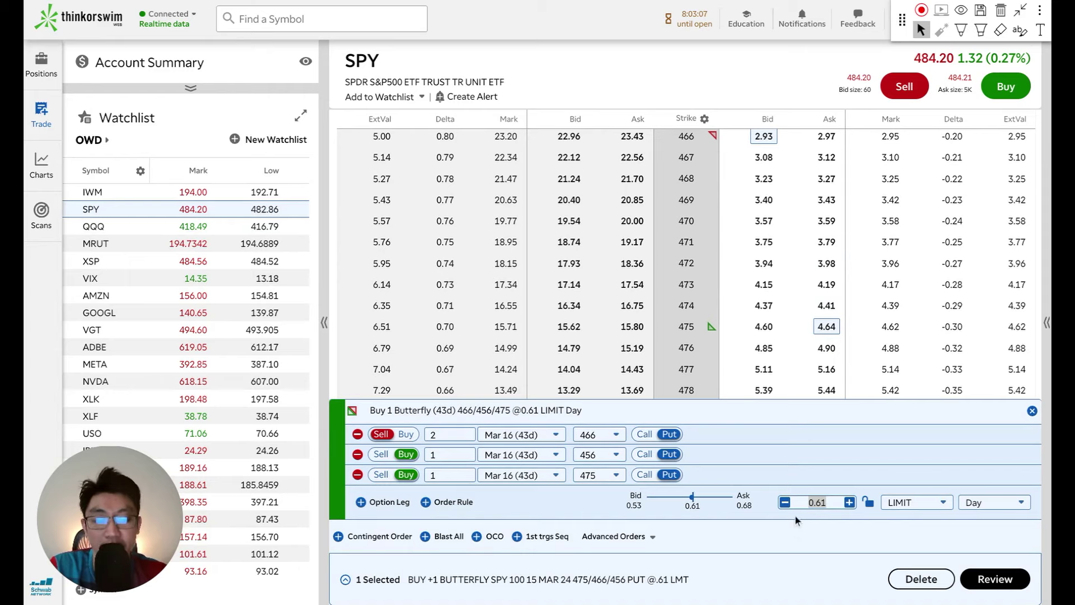
click(811, 501)
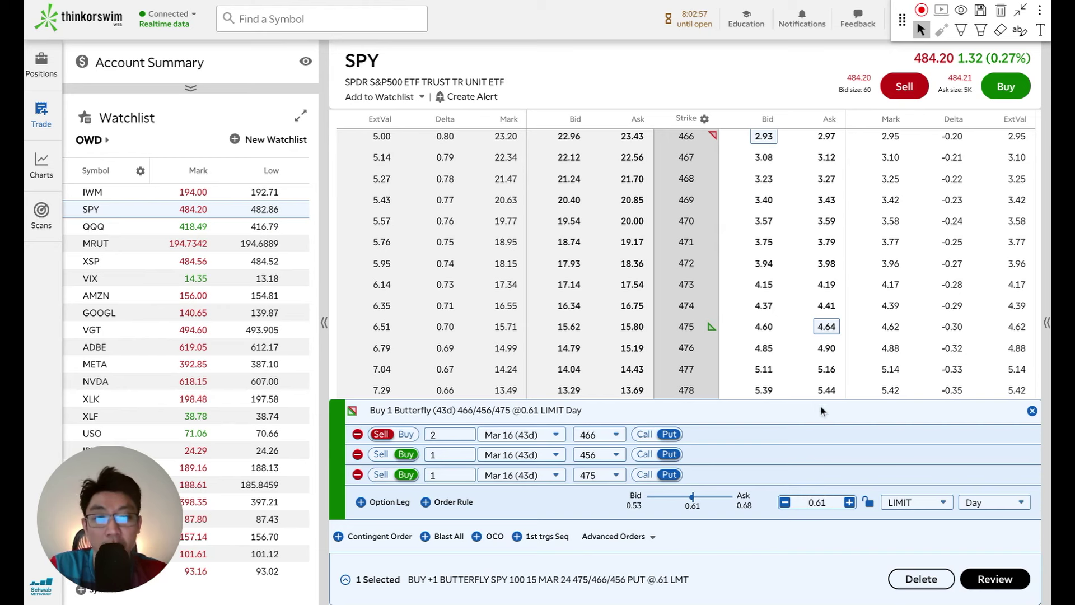
Step: Swap the long 475 put back to the 471 put and check the order's limit price
scroll(781, 369, up, 1)
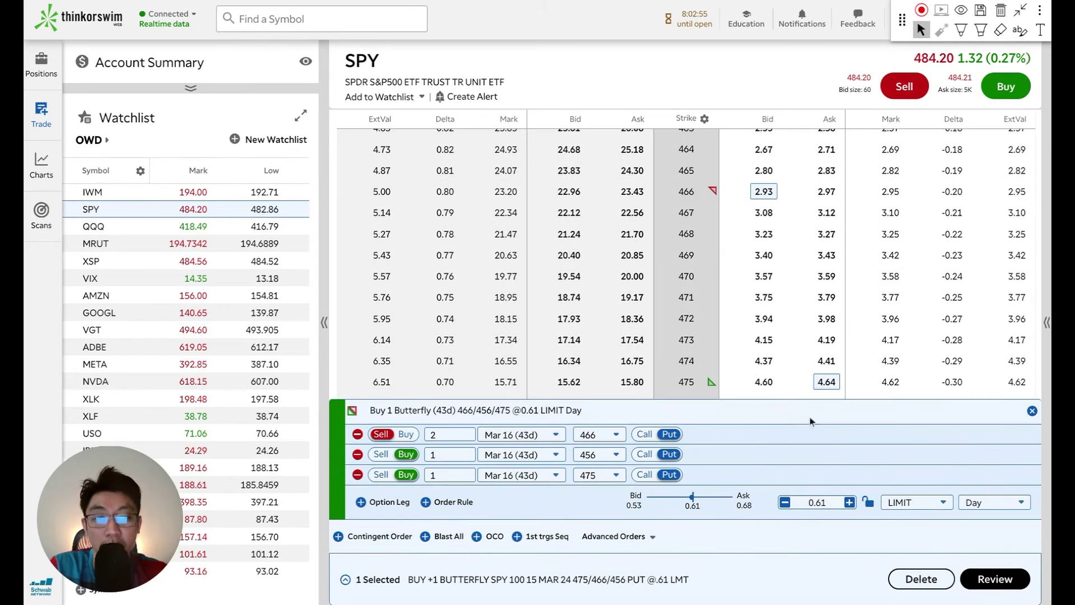
click(827, 383)
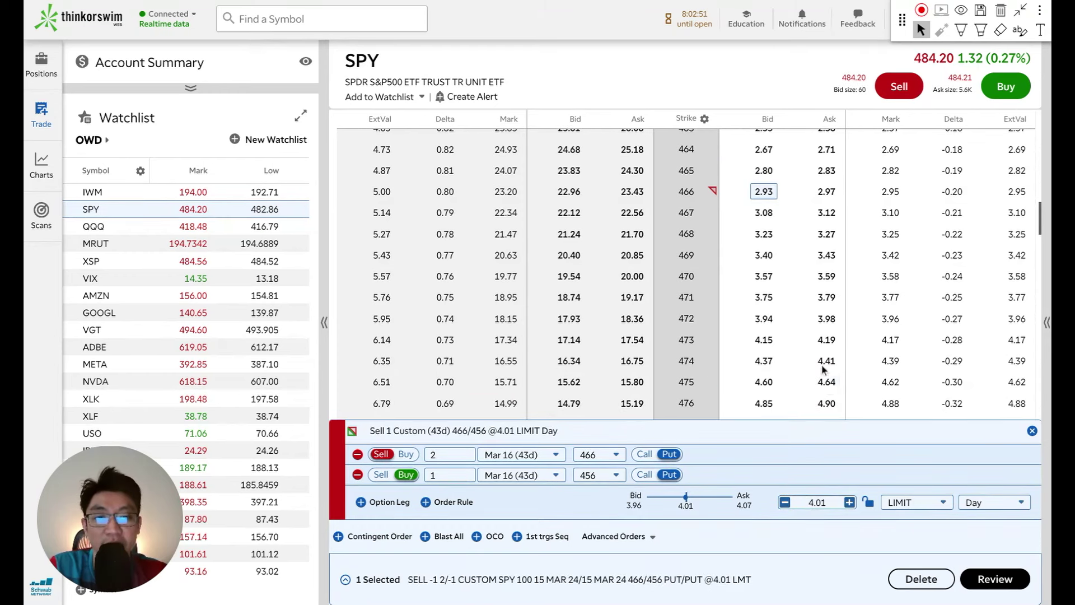
click(825, 299)
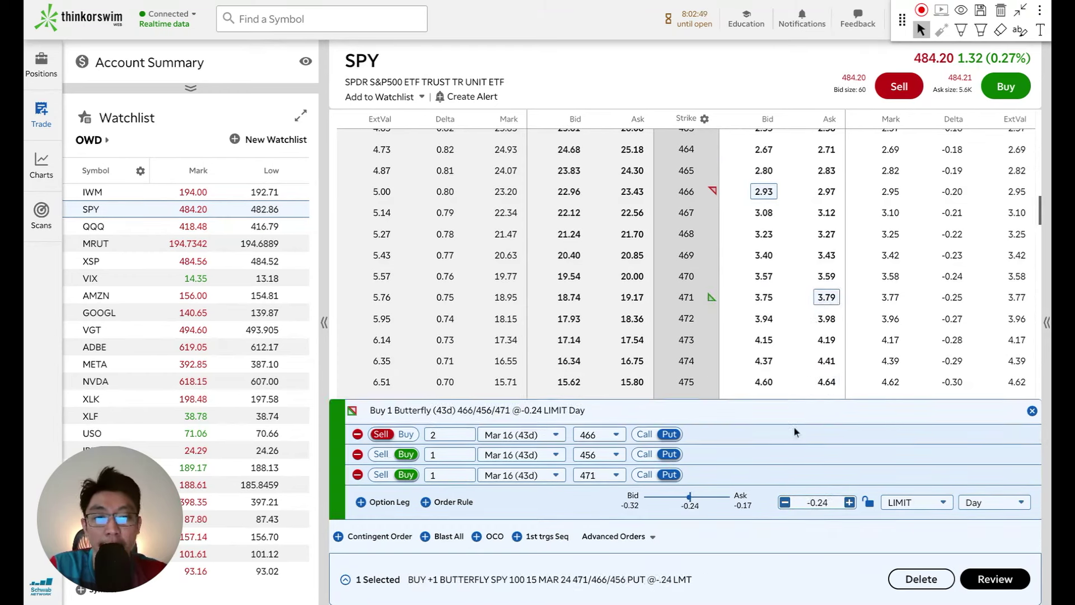
click(823, 502)
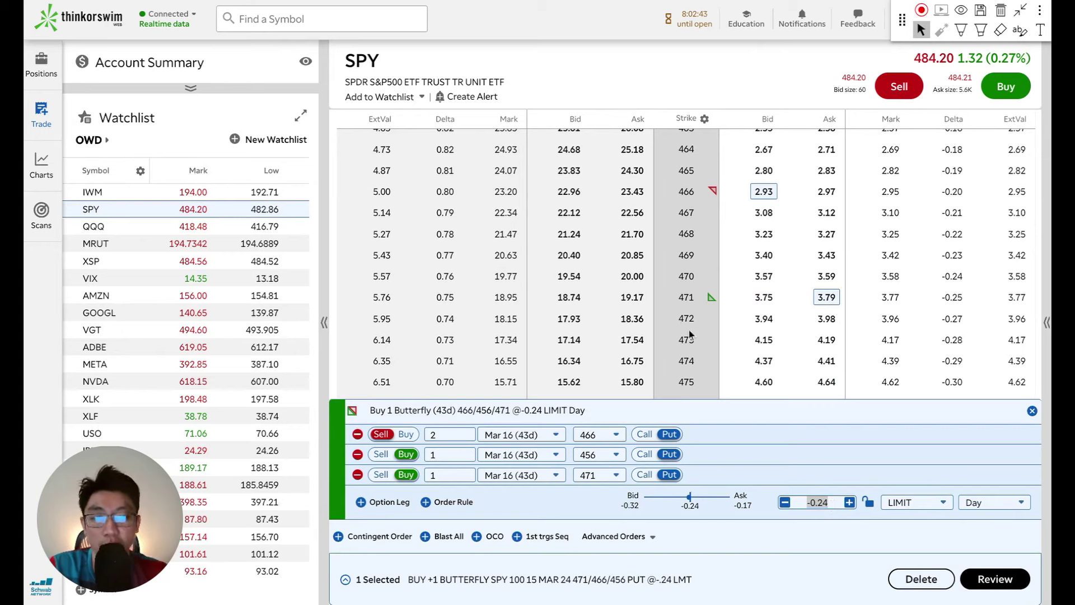
Step: Examine the profit and loss graph of the 466/456/471 put butterfly below the option chain
scroll(689, 334, down, 10)
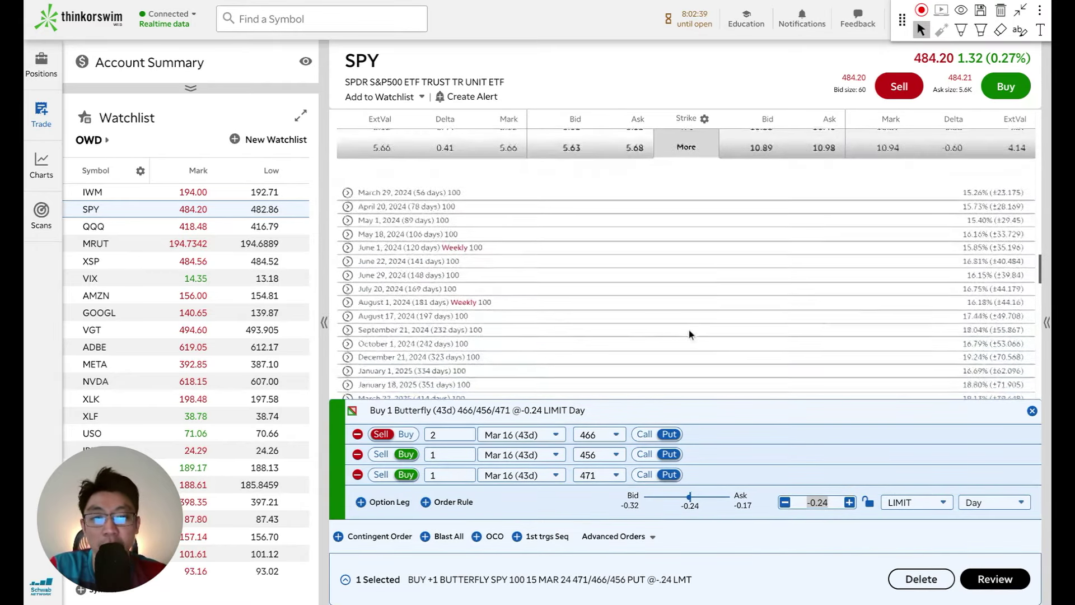
scroll(688, 330, down, 10)
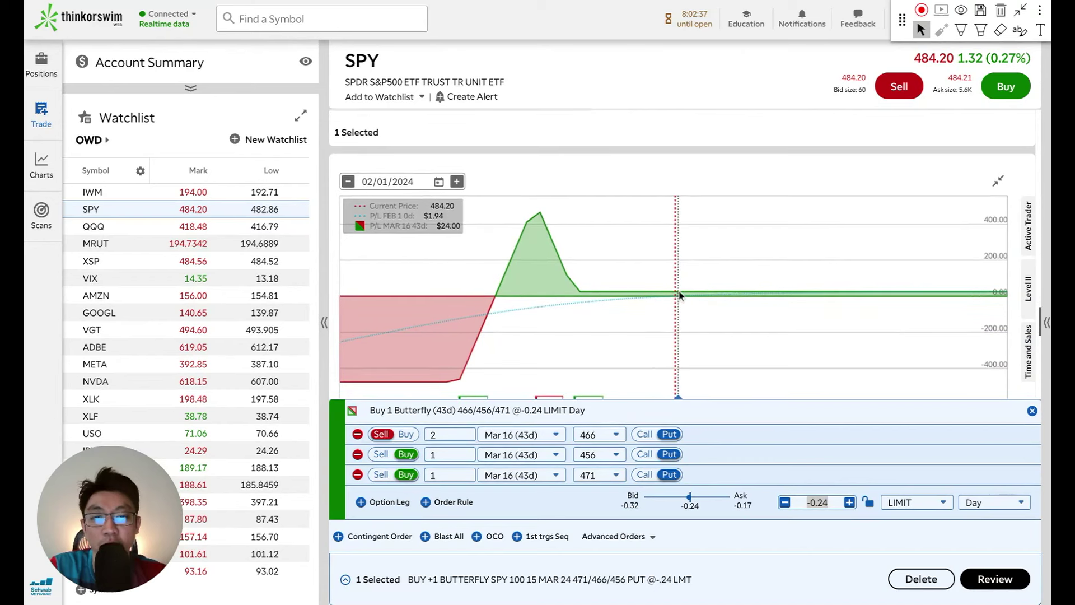
scroll(679, 295, down, 1)
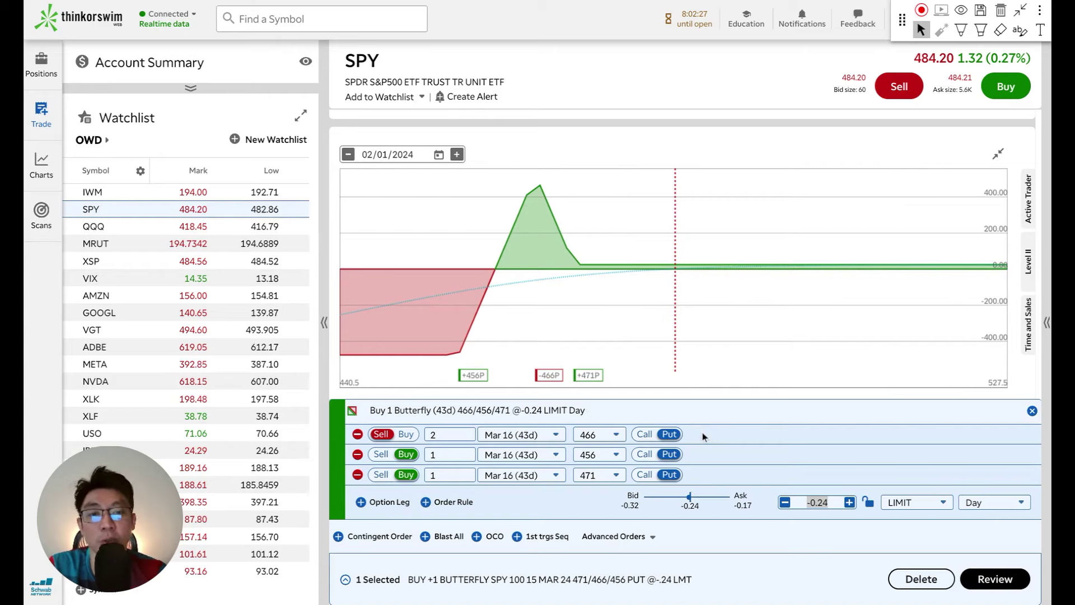
Step: Annotate the profit graph: circle the current price, draw arrows for both price directions, and mark the tent's width with a double-headed arrow
key(ctrl+shift+2)
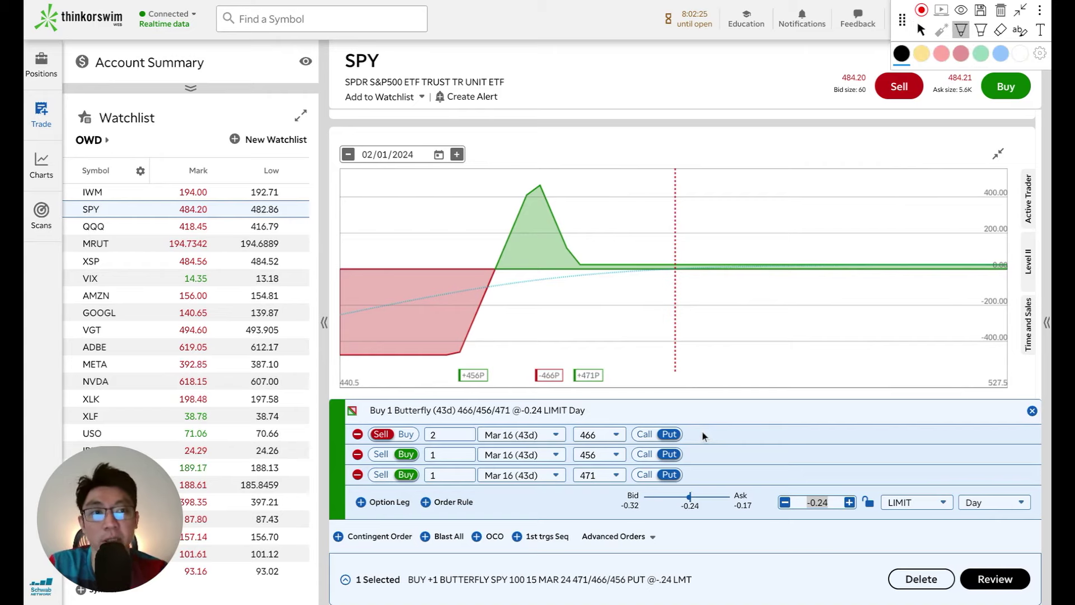
drag(674, 253, 677, 254)
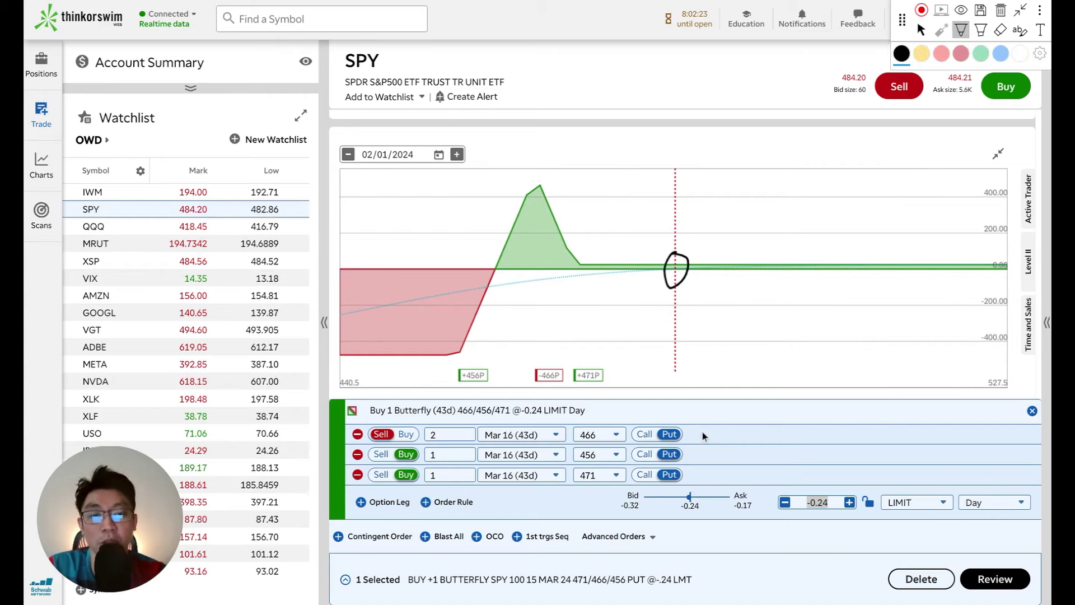
mouse_move(694, 251)
mouse_down()
mouse_move(904, 242)
mouse_move(887, 253)
mouse_up()
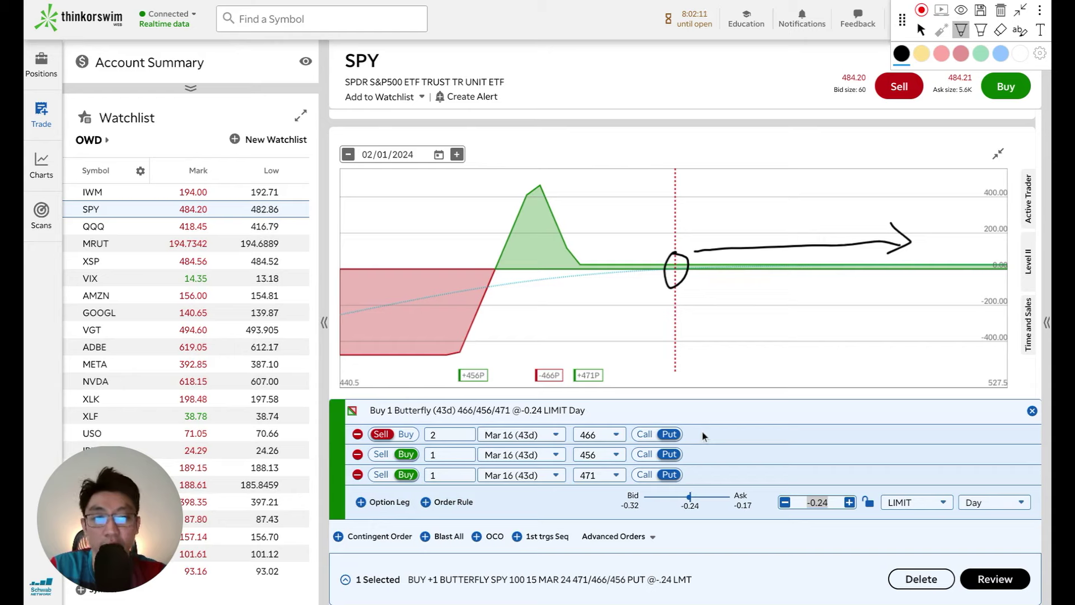
mouse_move(664, 247)
mouse_down()
mouse_move(527, 252)
mouse_move(545, 260)
mouse_up()
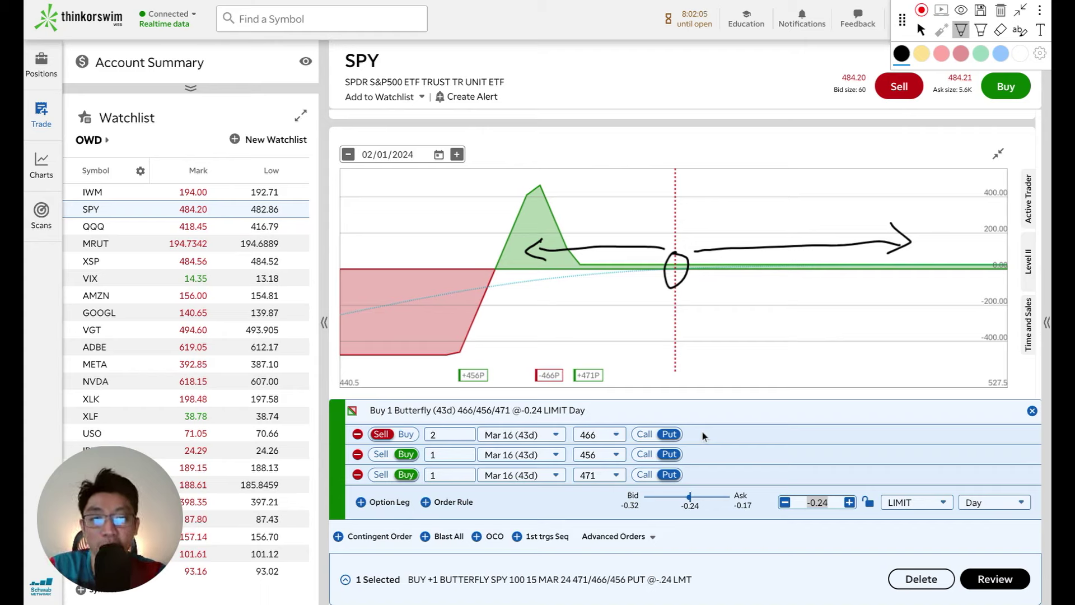
mouse_move(508, 272)
mouse_down()
mouse_move(511, 294)
mouse_move(580, 280)
mouse_move(562, 298)
mouse_up()
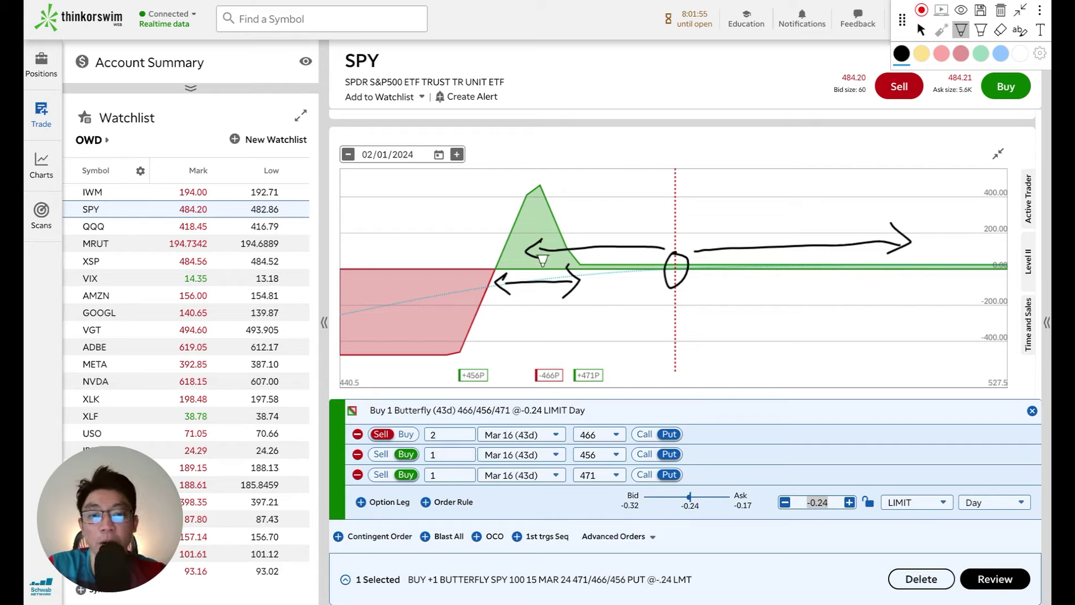
click(921, 30)
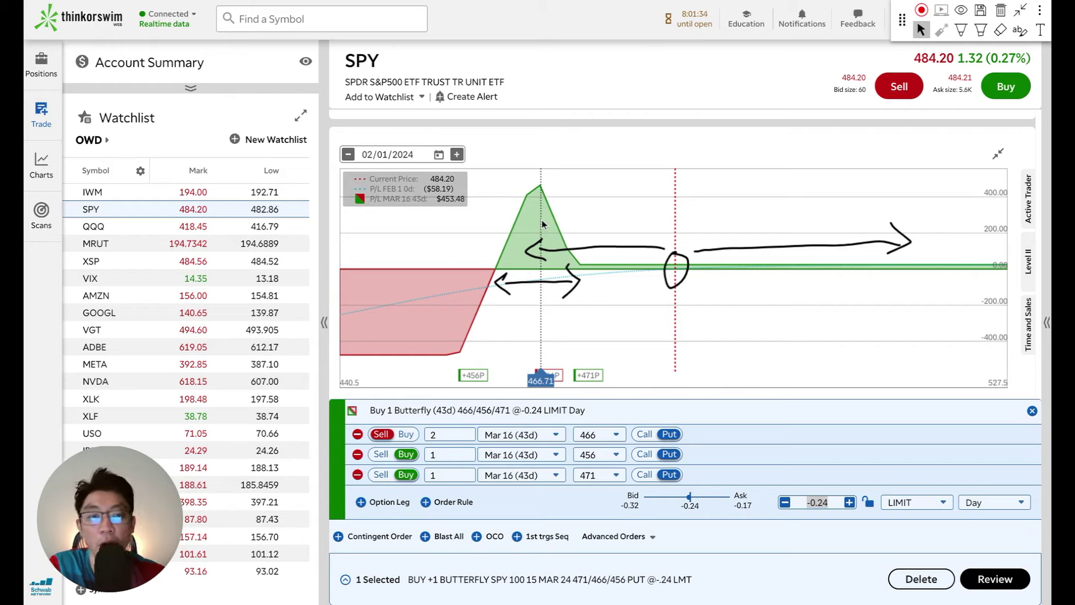
Step: Draw arrows at the maximum-loss corner and toward lower prices on the profit graph, and clear all annotations
key(h)
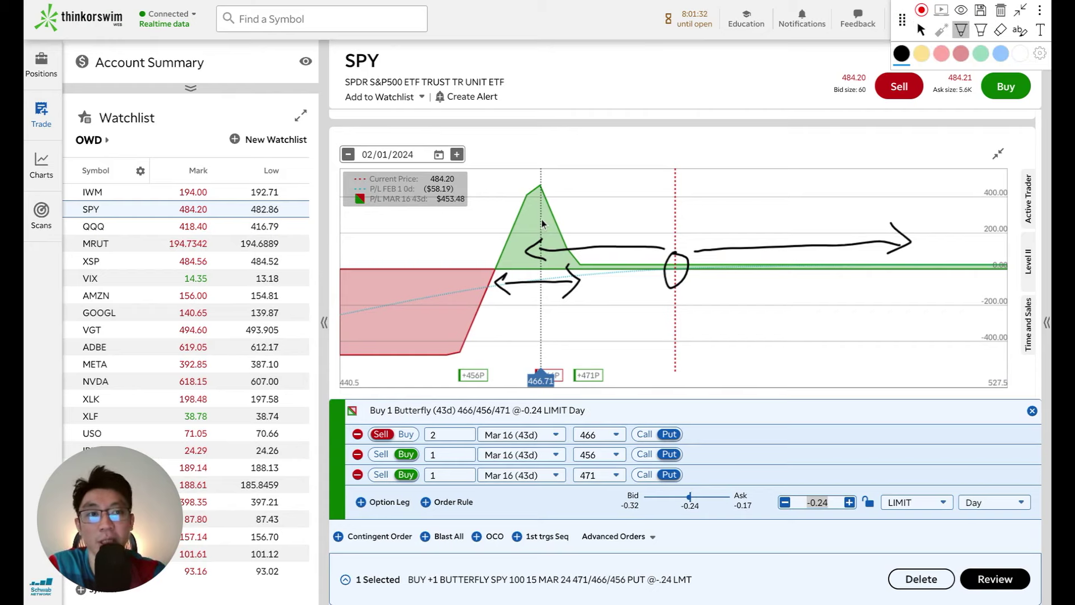
mouse_move(501, 342)
mouse_down()
mouse_move(474, 350)
mouse_move(492, 362)
mouse_up()
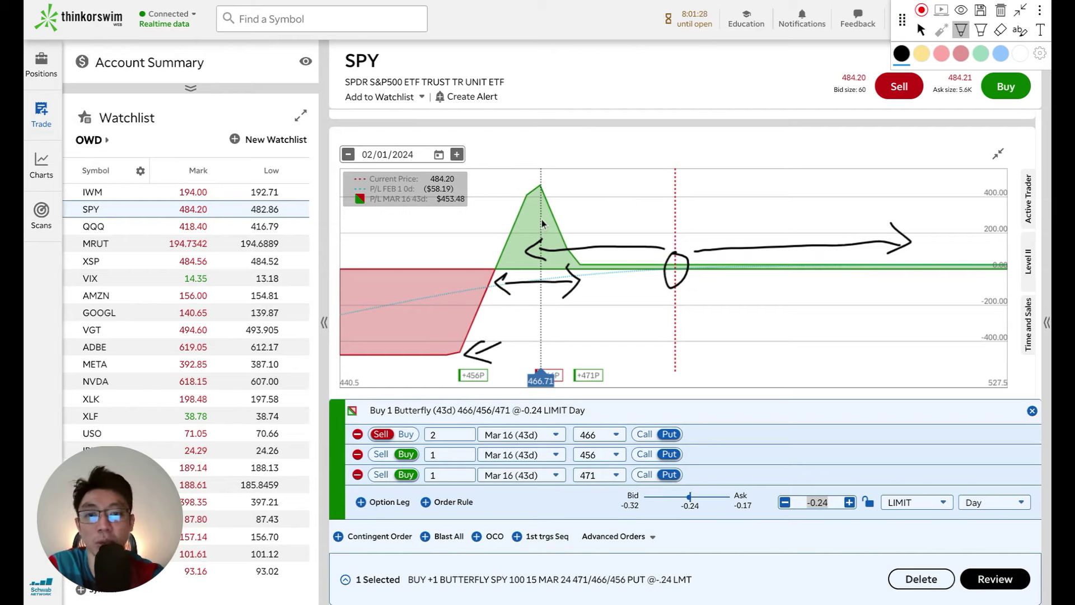
mouse_move(511, 251)
mouse_down()
mouse_move(387, 248)
mouse_move(415, 265)
mouse_up()
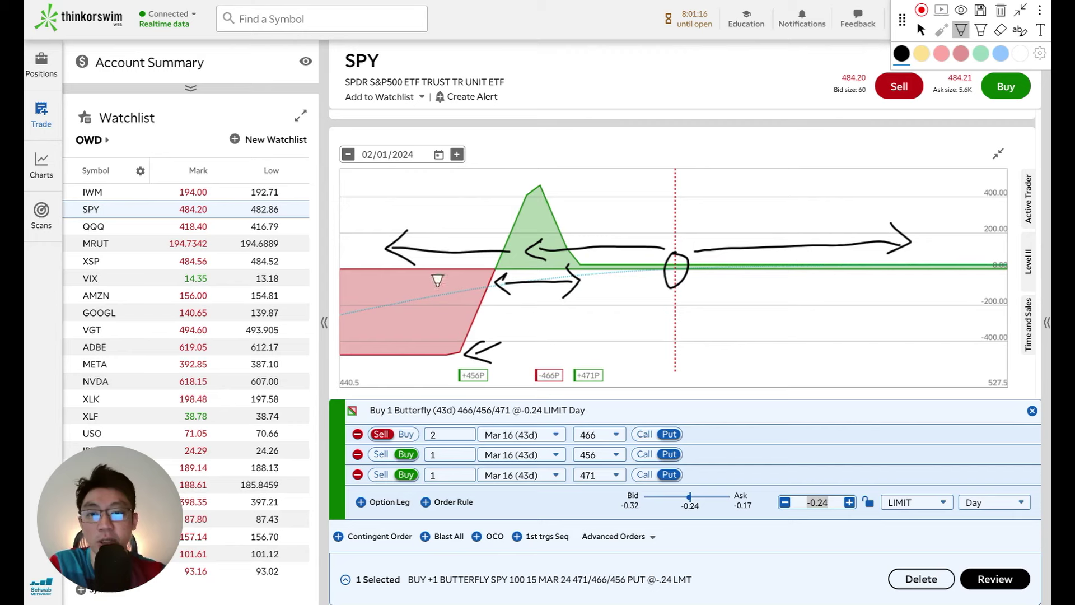
click(921, 30)
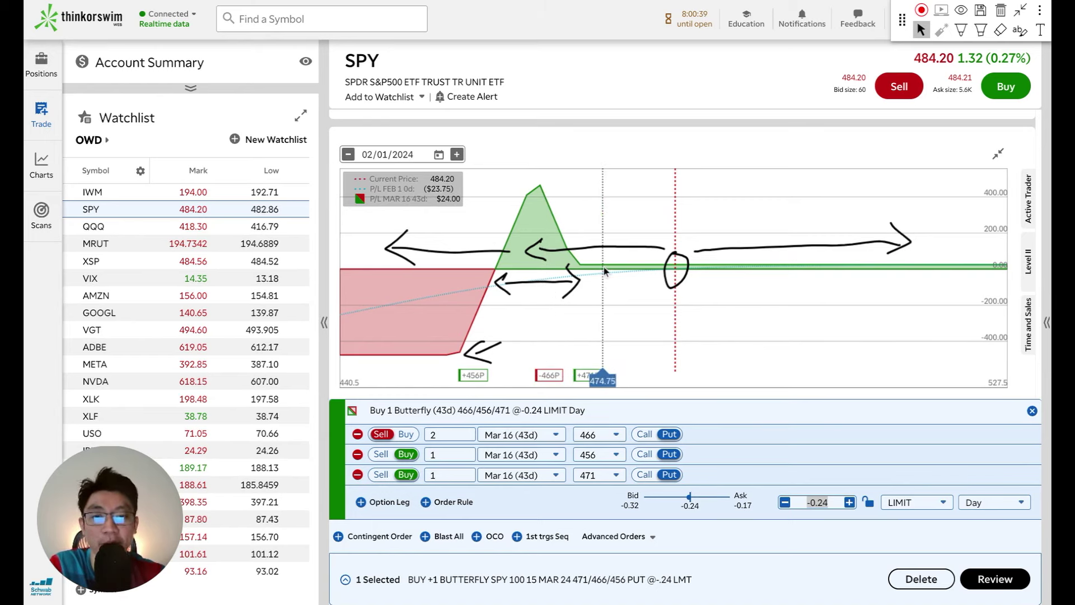
click(1001, 10)
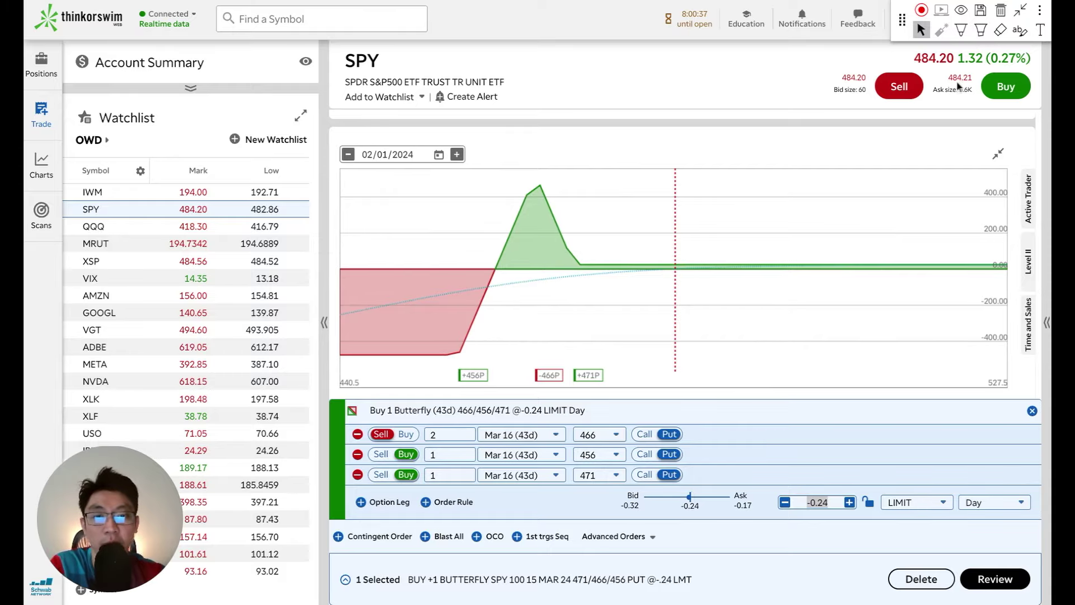
Step: Replace the long 471 put with a long 469 put and check the butterfly's limit price
scroll(753, 185, up, 10)
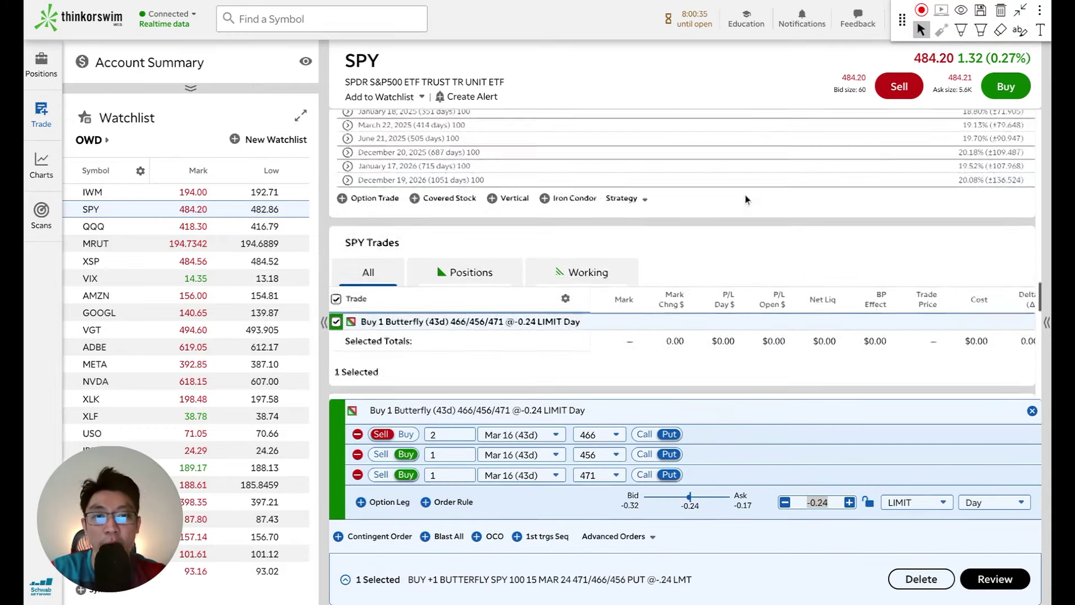
scroll(717, 212, up, 5)
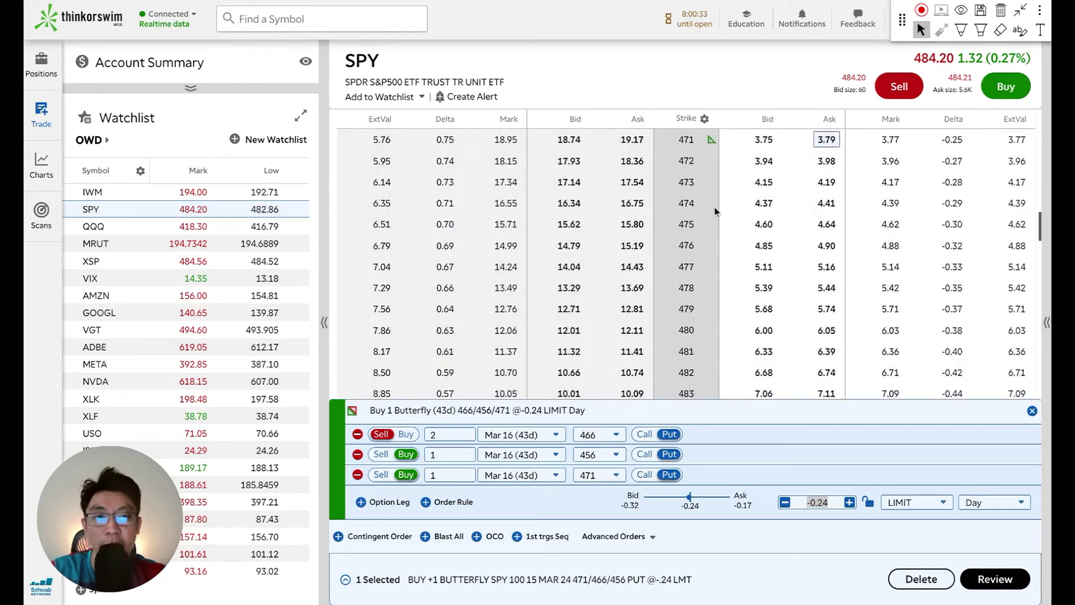
scroll(773, 272, up, 1)
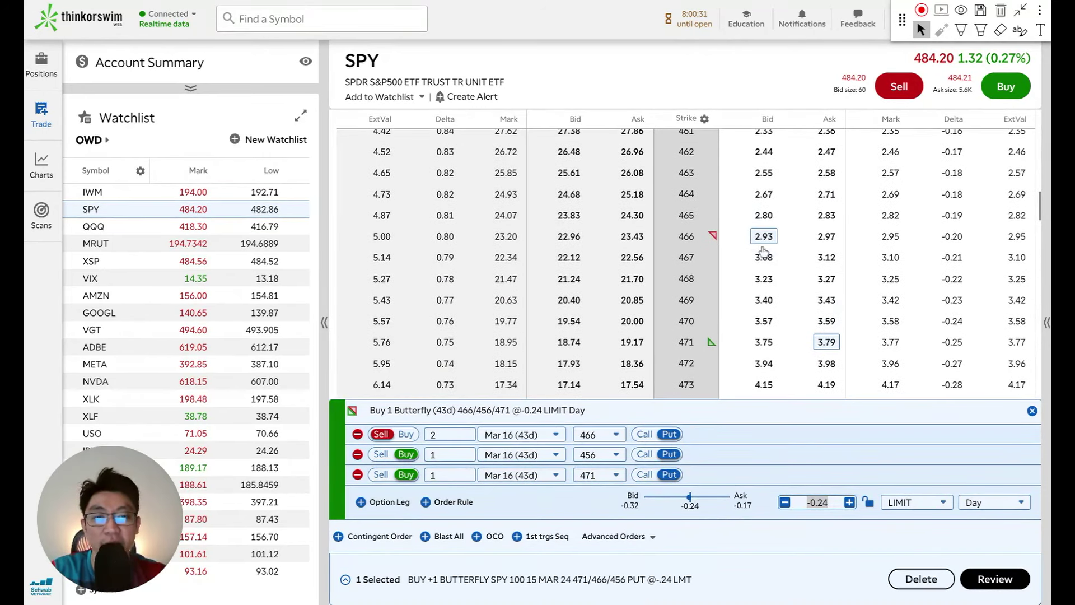
click(827, 343)
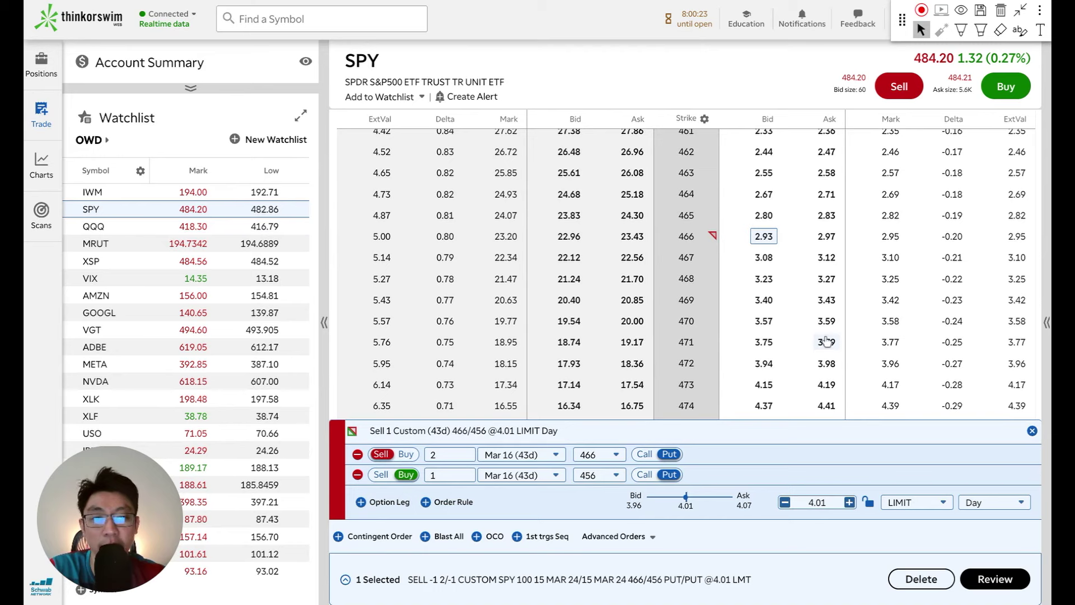
click(827, 300)
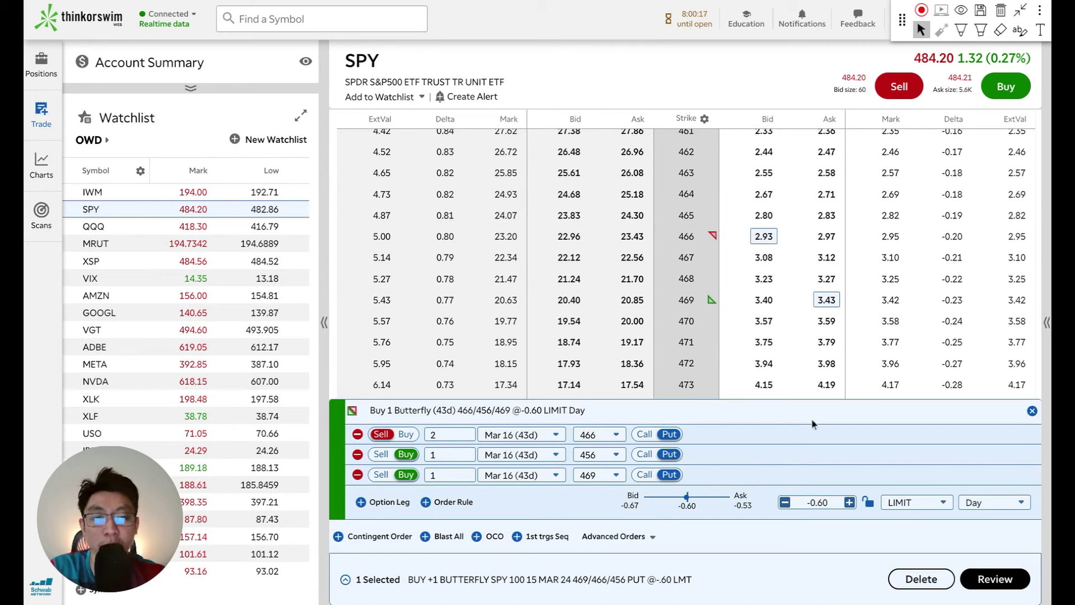
drag(814, 503, 829, 503)
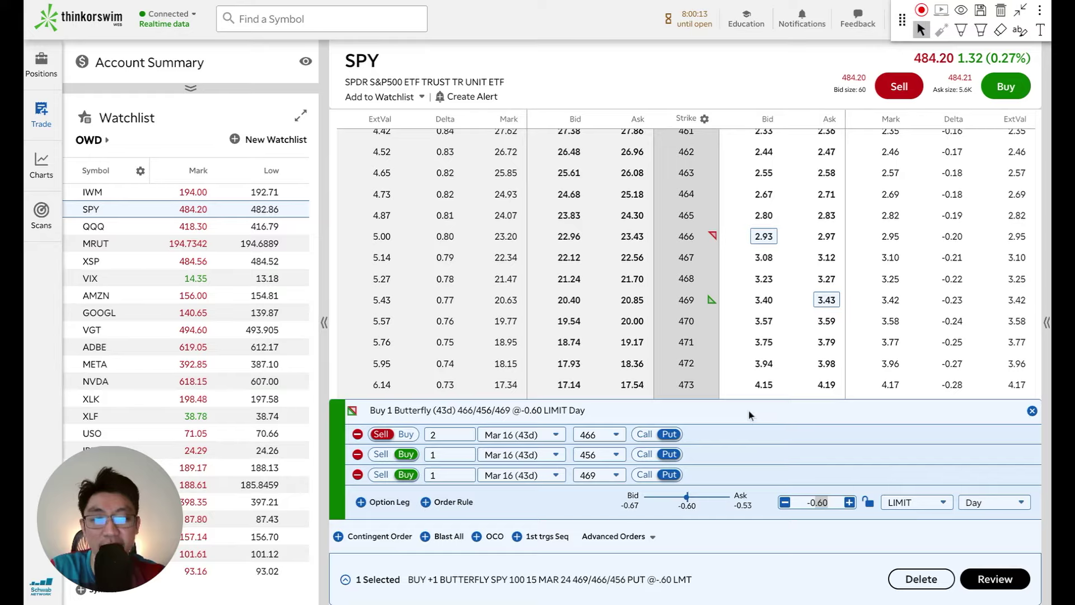
Step: Mark the upside profit height, rising price direction and tent width on the 466/456/469 butterfly's graph, and clear the annotations
scroll(670, 304, down, 5)
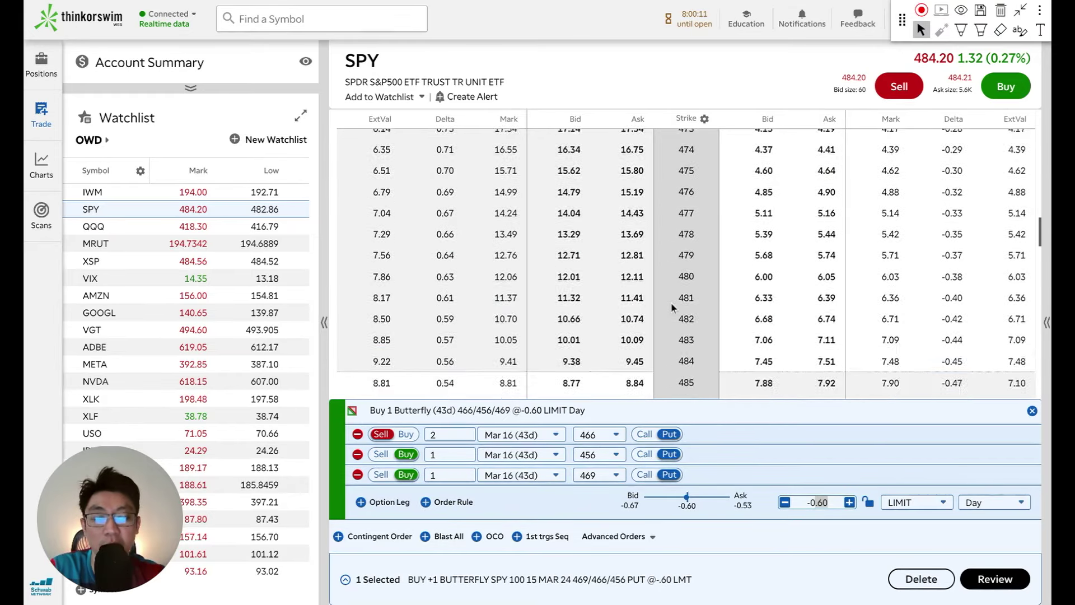
scroll(671, 306, down, 10)
scroll(667, 302, down, 4)
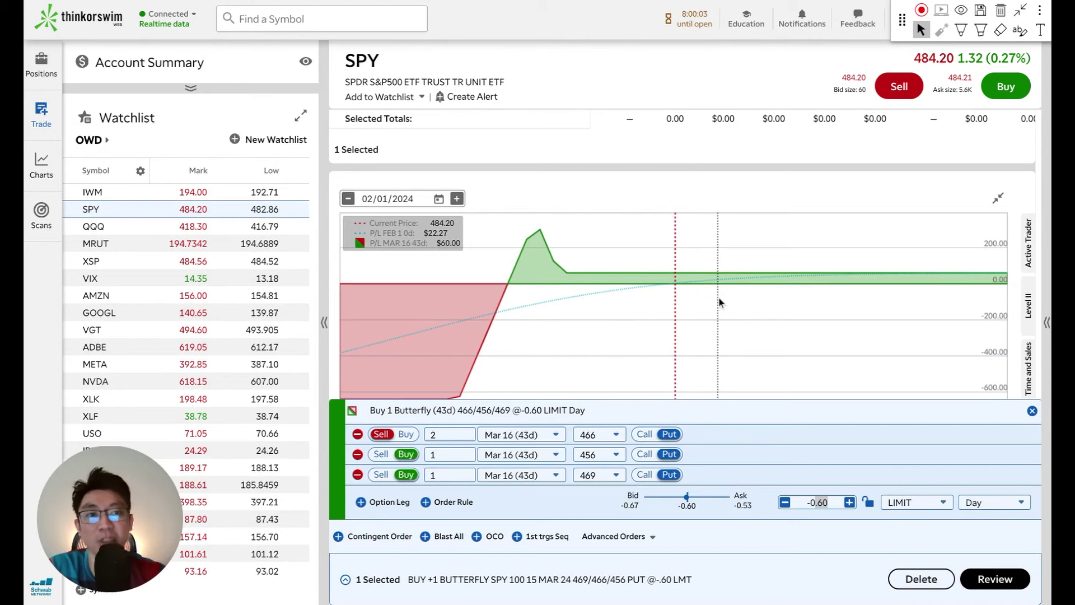
key(ctrl+shift+p)
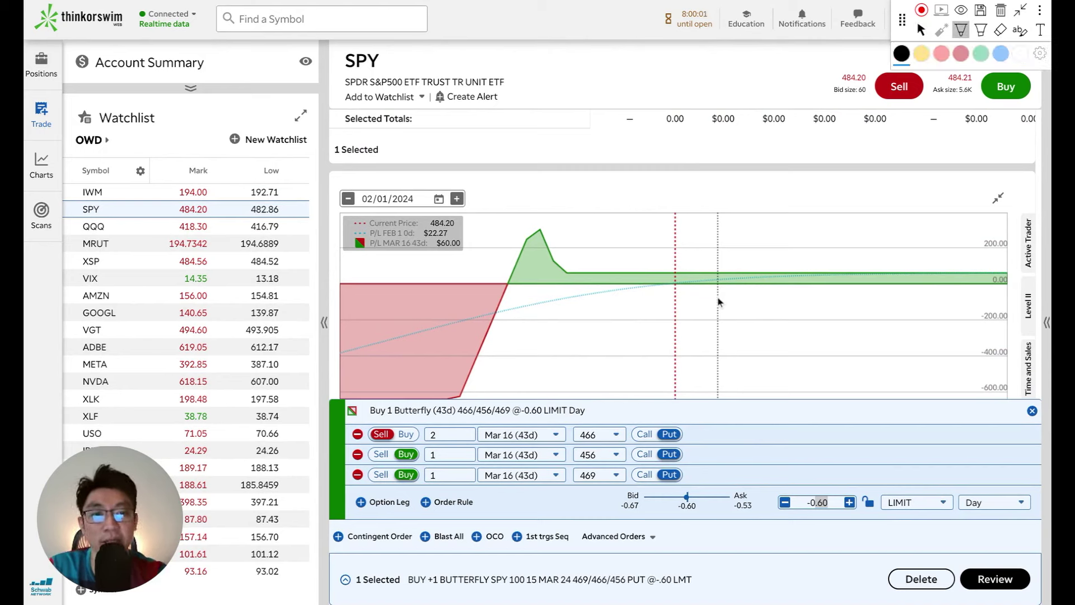
drag(785, 274, 784, 287)
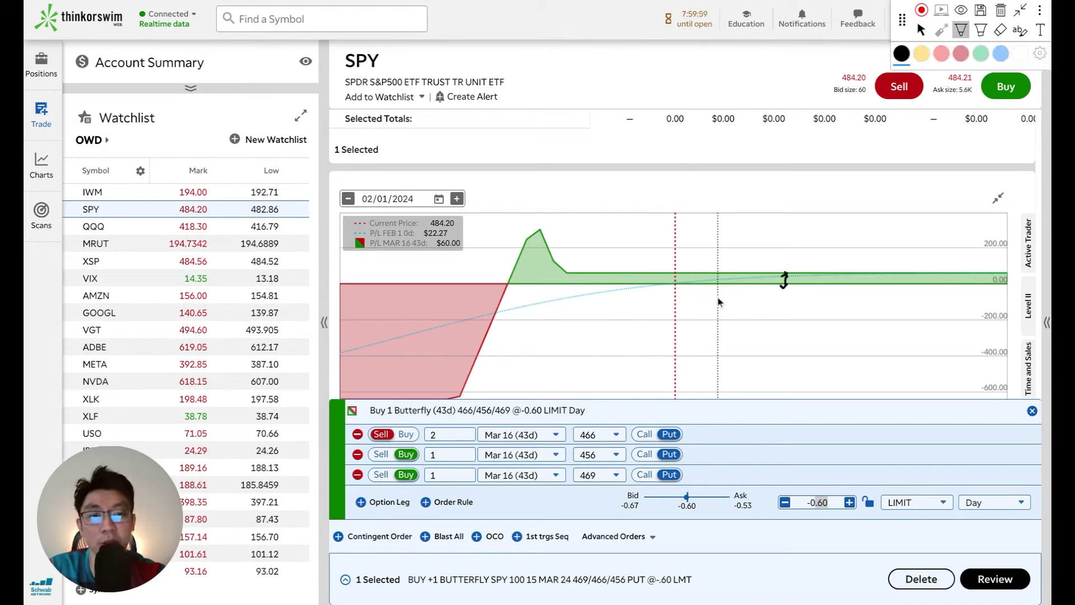
mouse_move(686, 259)
mouse_down()
mouse_move(775, 258)
mouse_move(775, 270)
mouse_up()
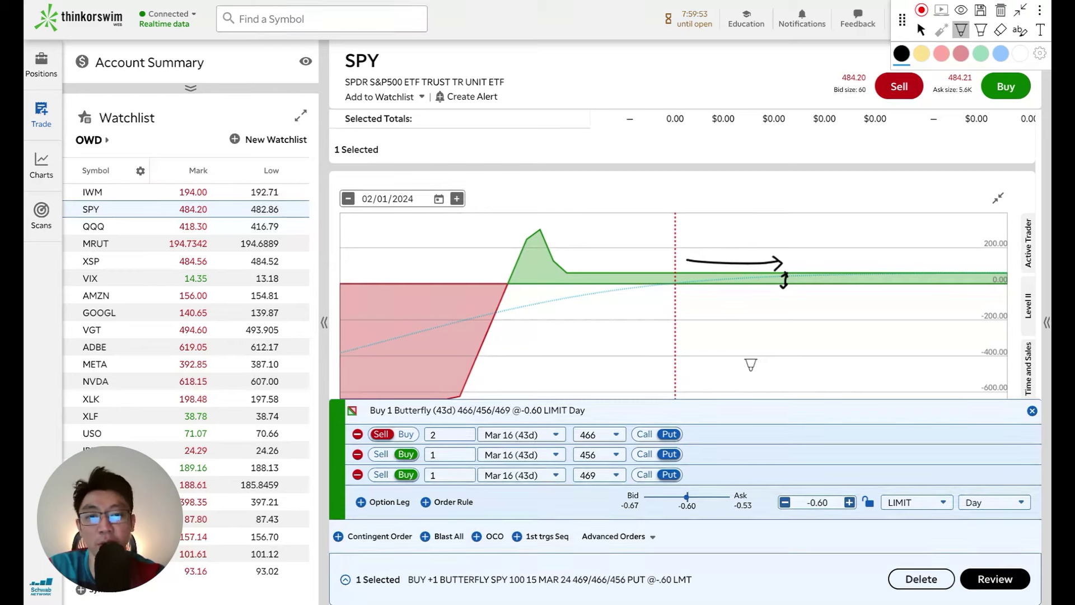
mouse_move(519, 282)
mouse_down()
mouse_move(523, 304)
mouse_move(553, 292)
mouse_move(553, 301)
mouse_up()
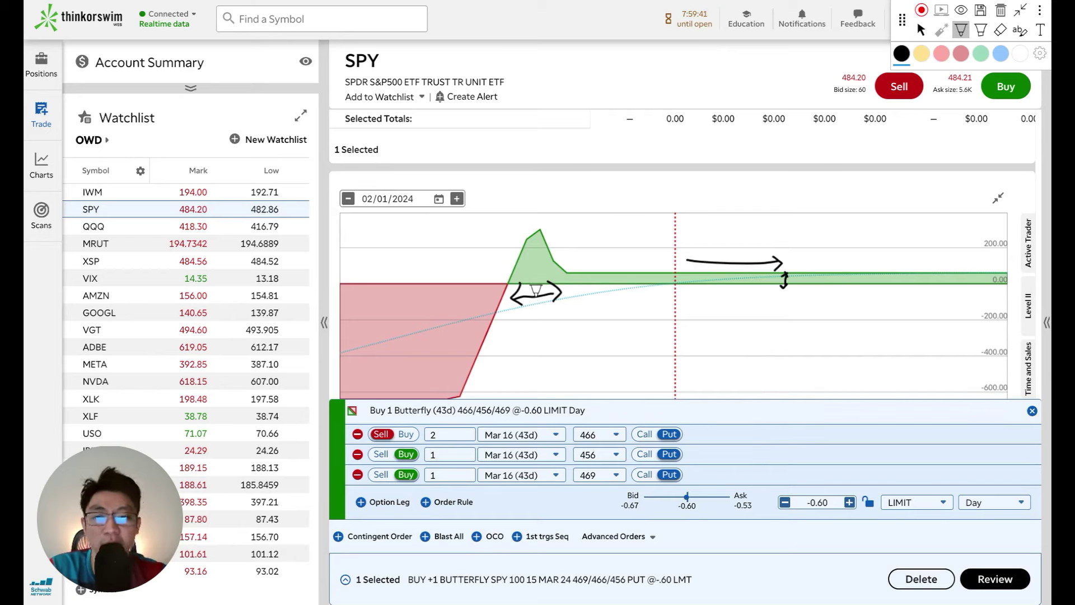
click(921, 30)
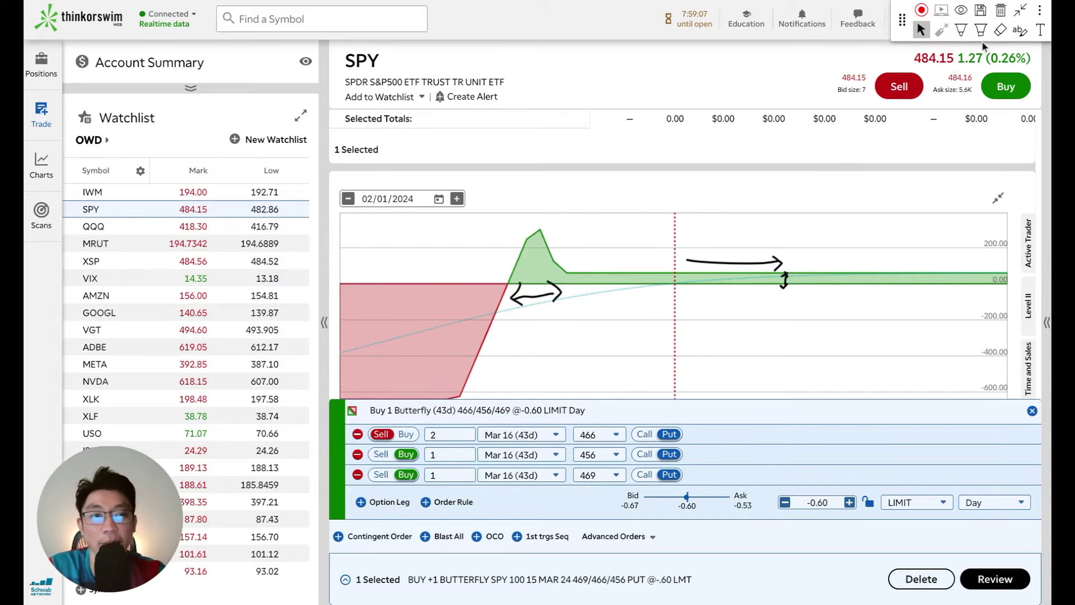
click(1000, 10)
Step: Replace the long 469 put with a long 472 put and check the butterfly's limit price
scroll(817, 212, up, 10)
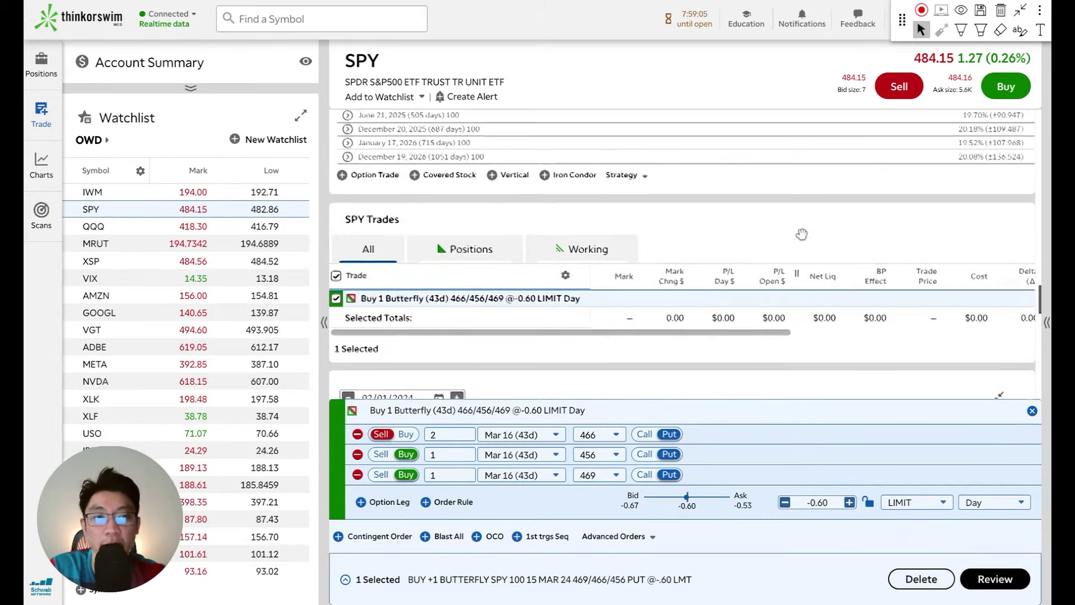
scroll(813, 218, up, 5)
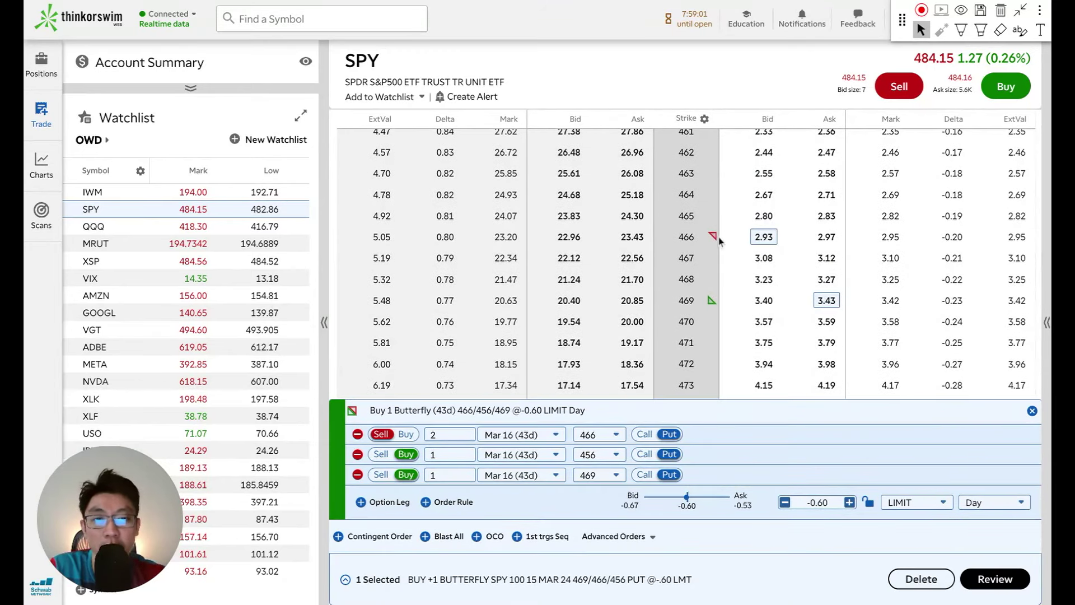
scroll(815, 285, down, 1)
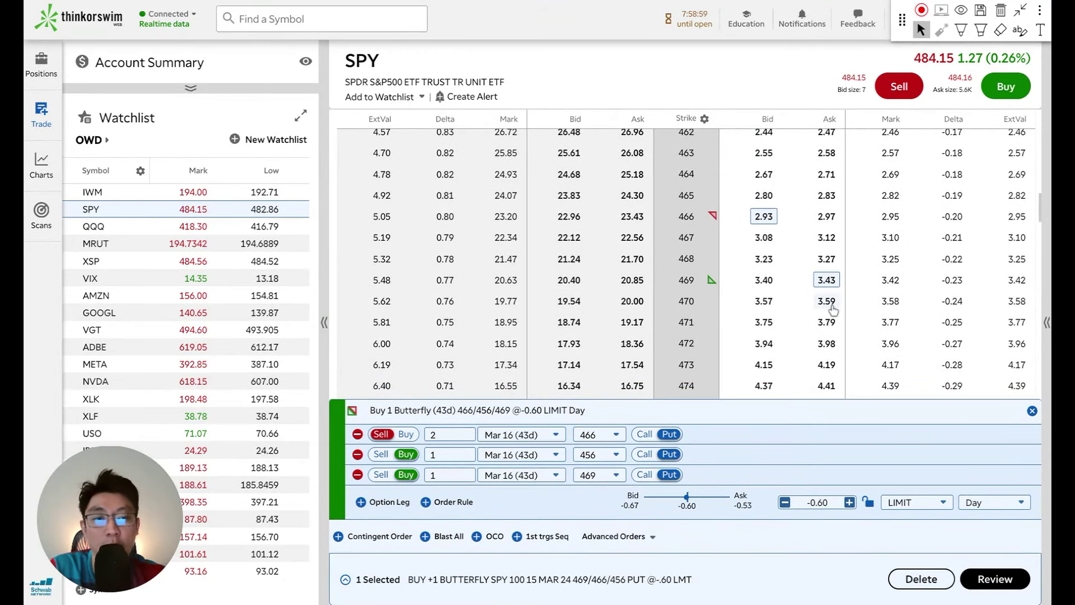
click(829, 284)
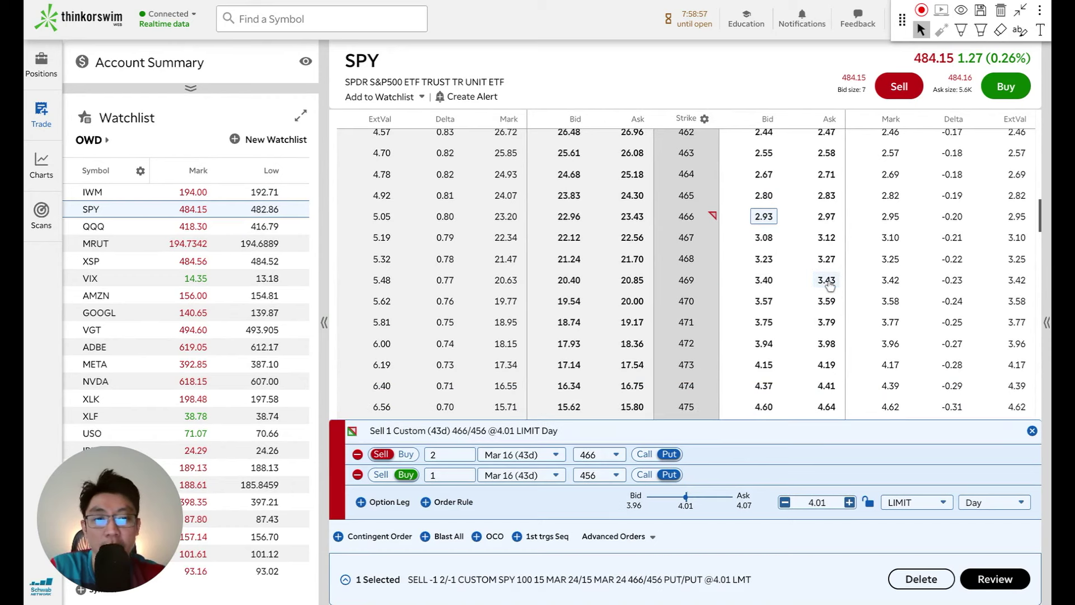
scroll(827, 287, down, 1)
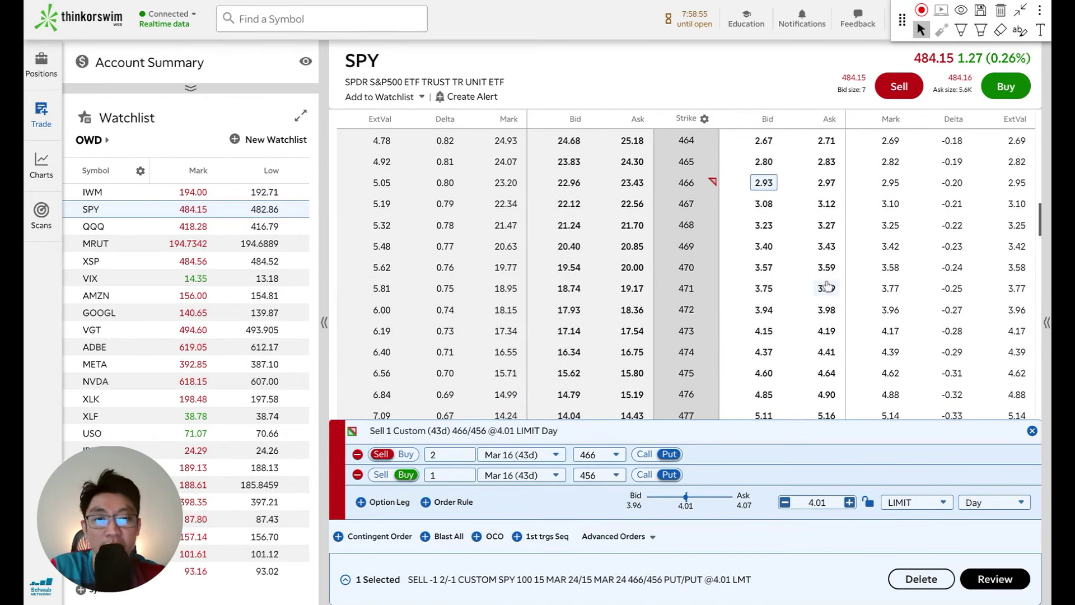
click(827, 312)
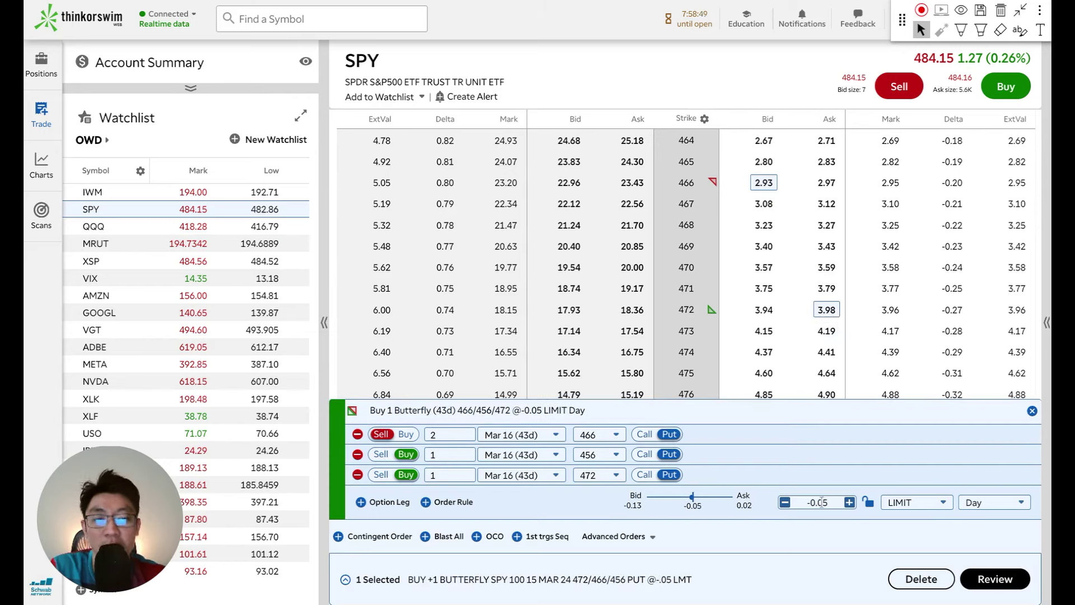
drag(817, 503, 833, 502)
Step: Mark the width of the profit tent with a double-headed arrow on the 466/456/472 butterfly's profit graph
scroll(672, 322, down, 1)
scroll(672, 320, down, 10)
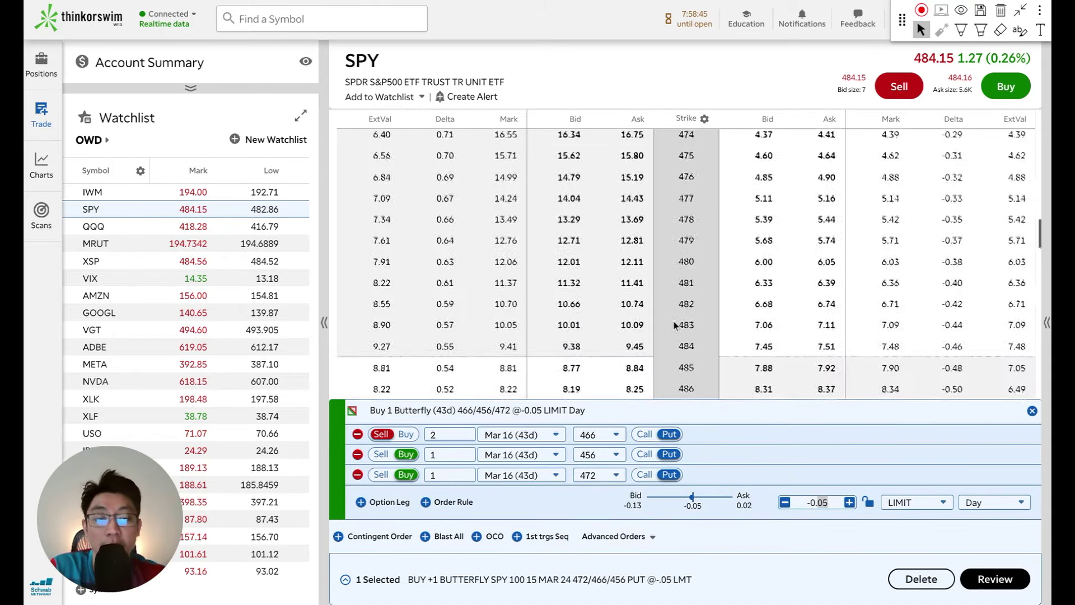
scroll(682, 307, down, 5)
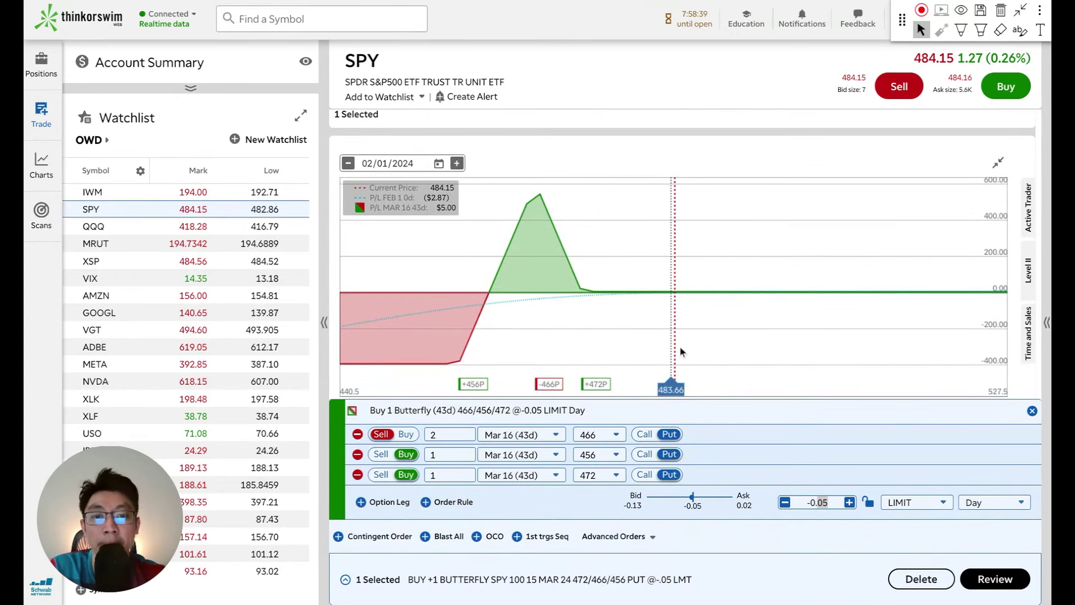
key(p)
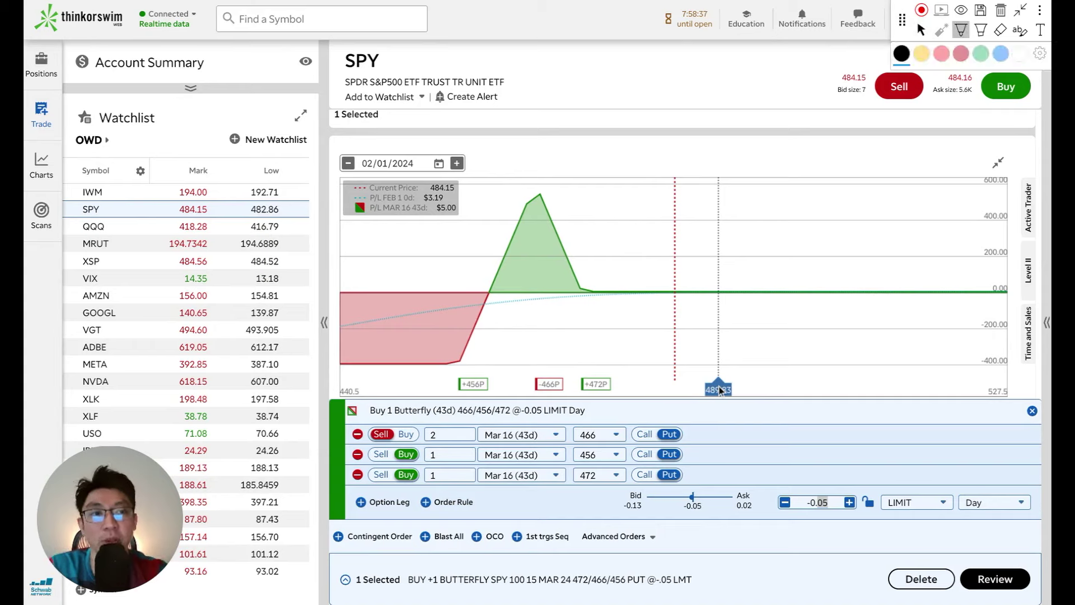
mouse_move(511, 309)
mouse_down()
mouse_move(576, 311)
mouse_move(568, 321)
mouse_up()
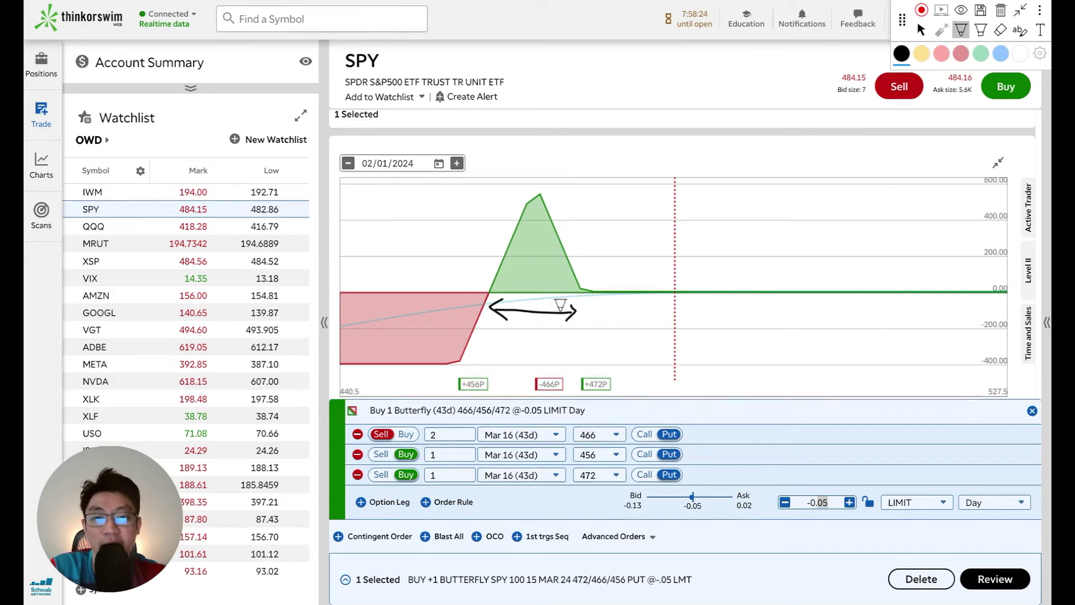
click(921, 31)
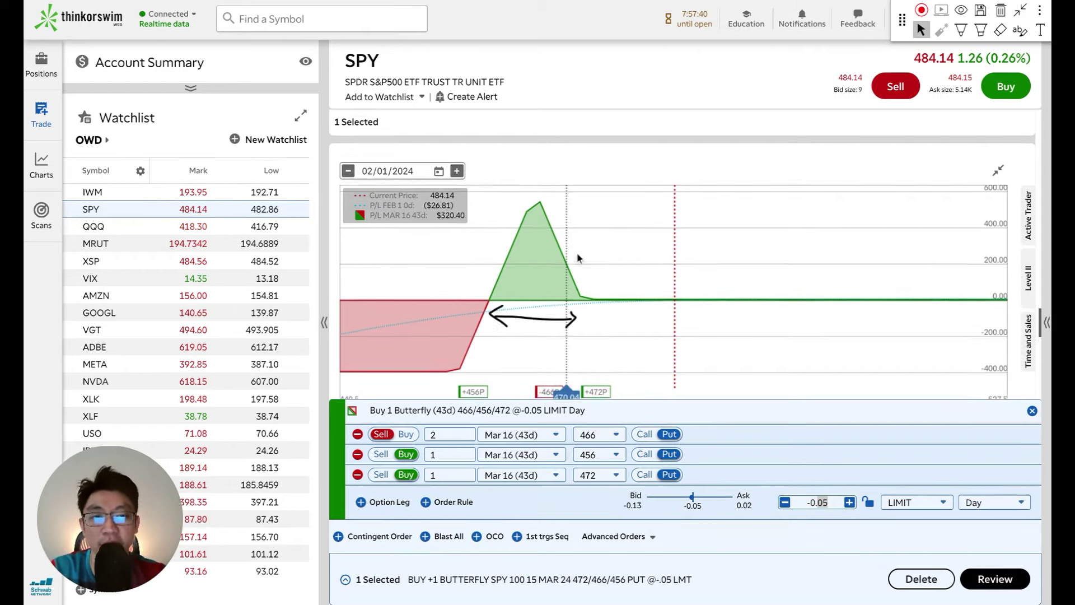
Step: Clear the drawn arrow and examine the March 16 put prices around the short 466 and long 472 strikes
click(1001, 13)
scroll(774, 220, down, 15)
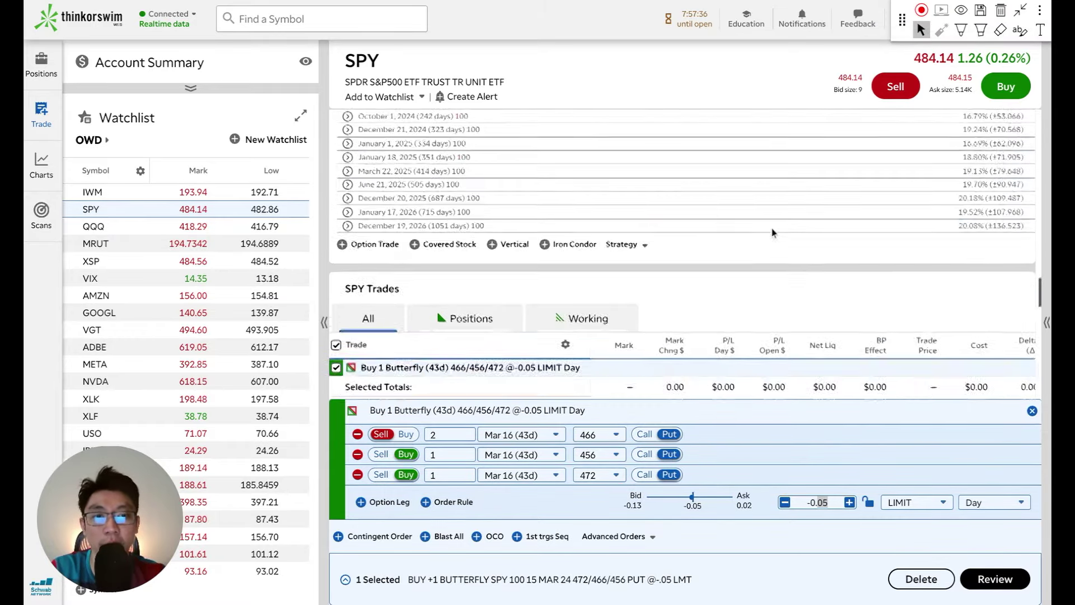
scroll(774, 219, up, 5)
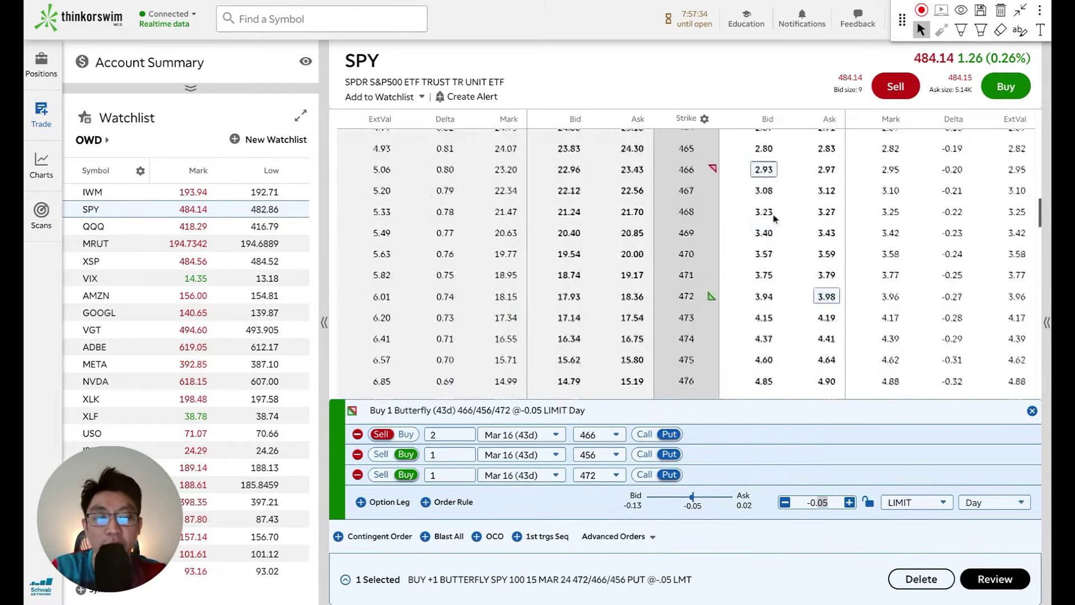
scroll(693, 204, down, 2)
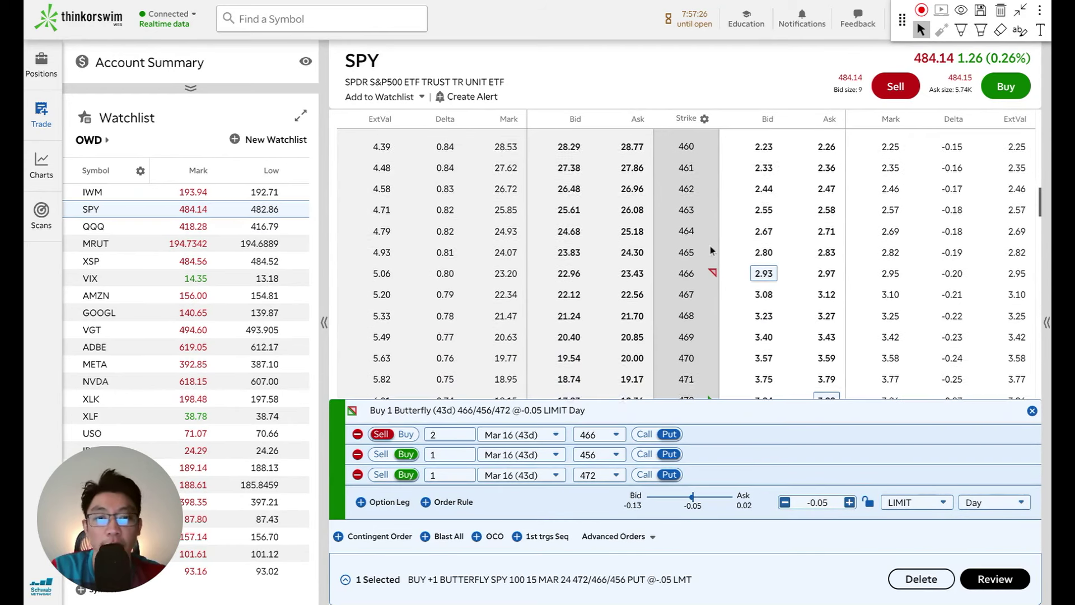
scroll(791, 228, up, 2)
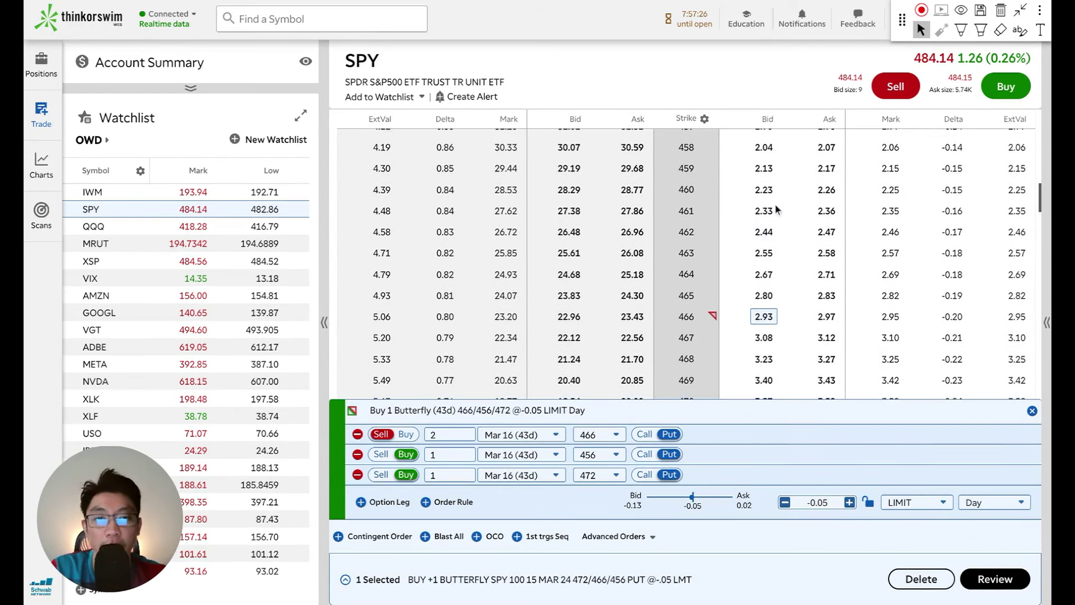
scroll(791, 229, up, 1)
scroll(778, 240, down, 3)
scroll(795, 190, up, 3)
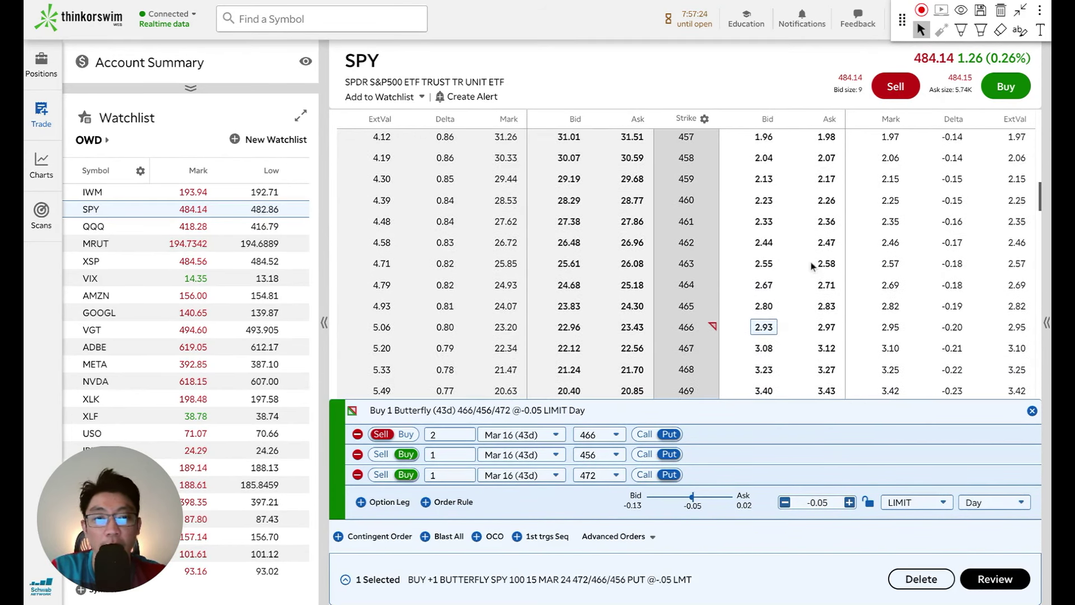
scroll(784, 252, down, 3)
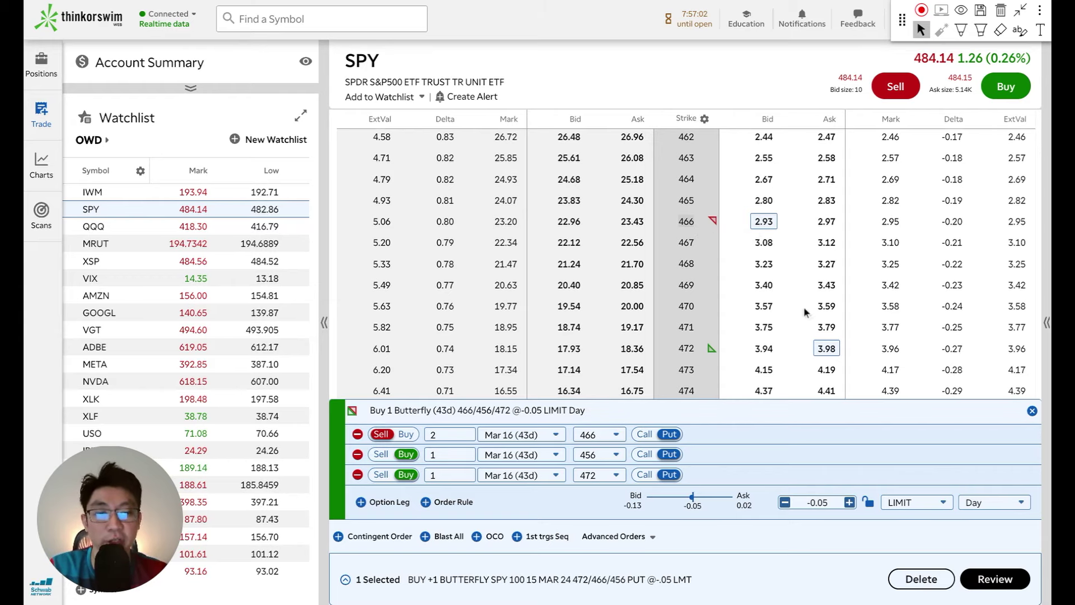
scroll(787, 287, down, 3)
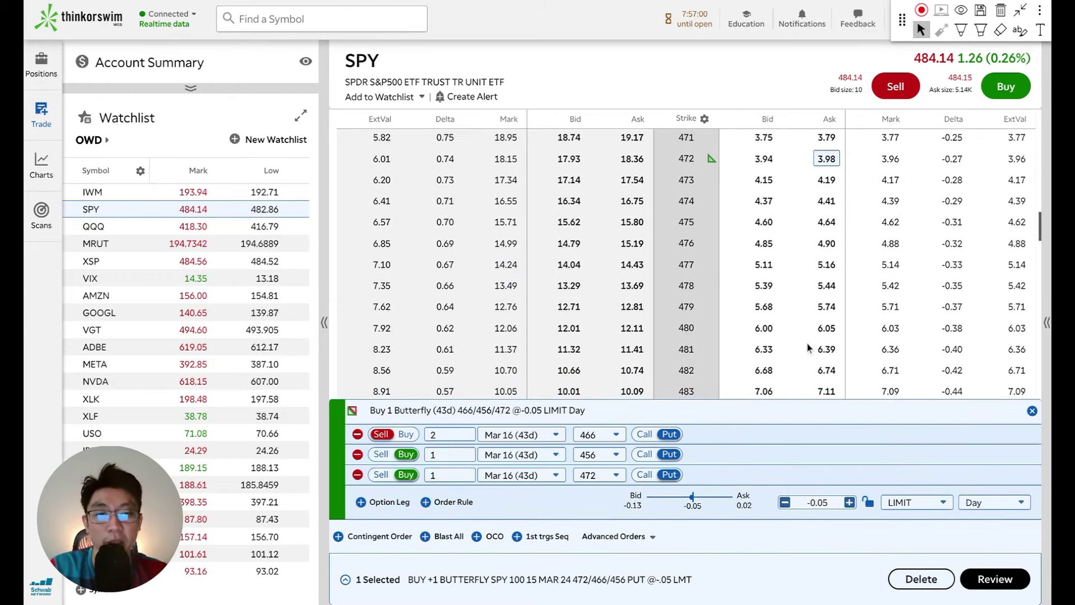
scroll(803, 299, up, 3)
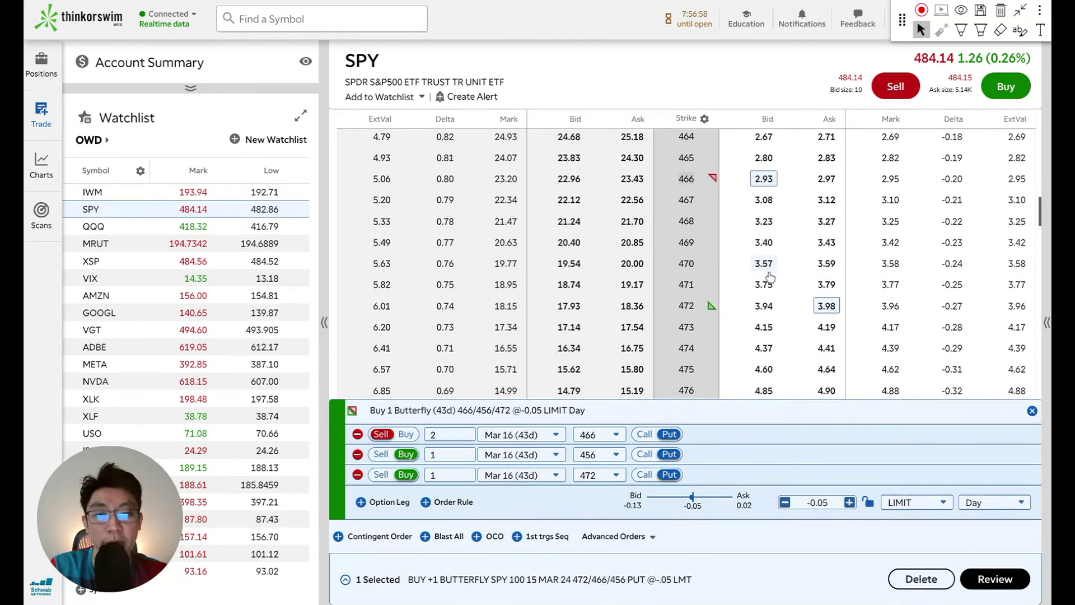
scroll(812, 359, up, 1)
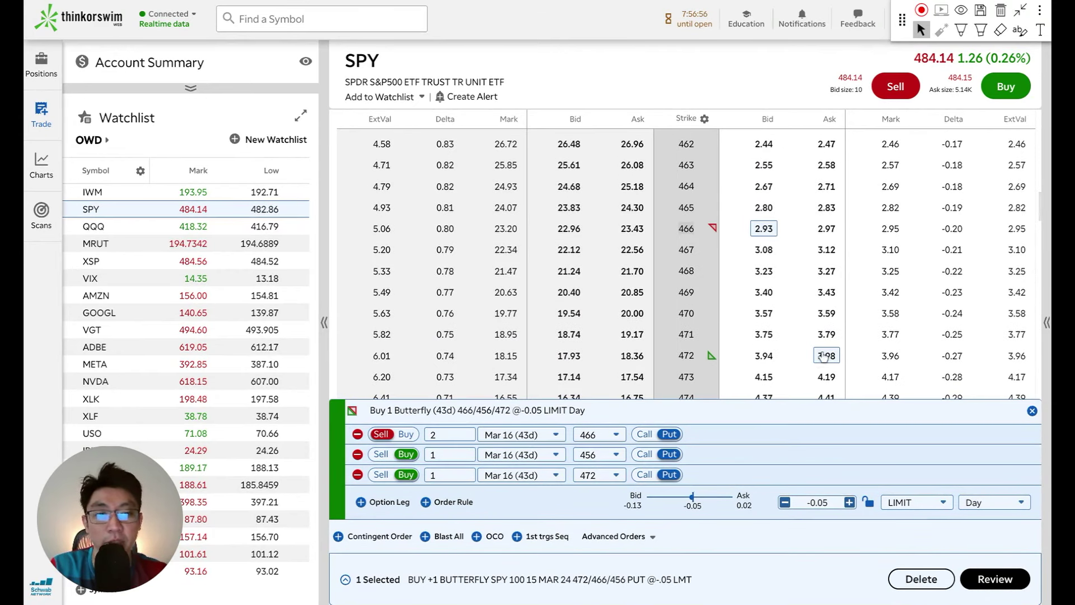
Step: Remove the long 472 put and set the short 466 put's quantity to 1, leaving a 466/456 put vertical
click(814, 357)
drag(448, 454, 413, 454)
text(1)
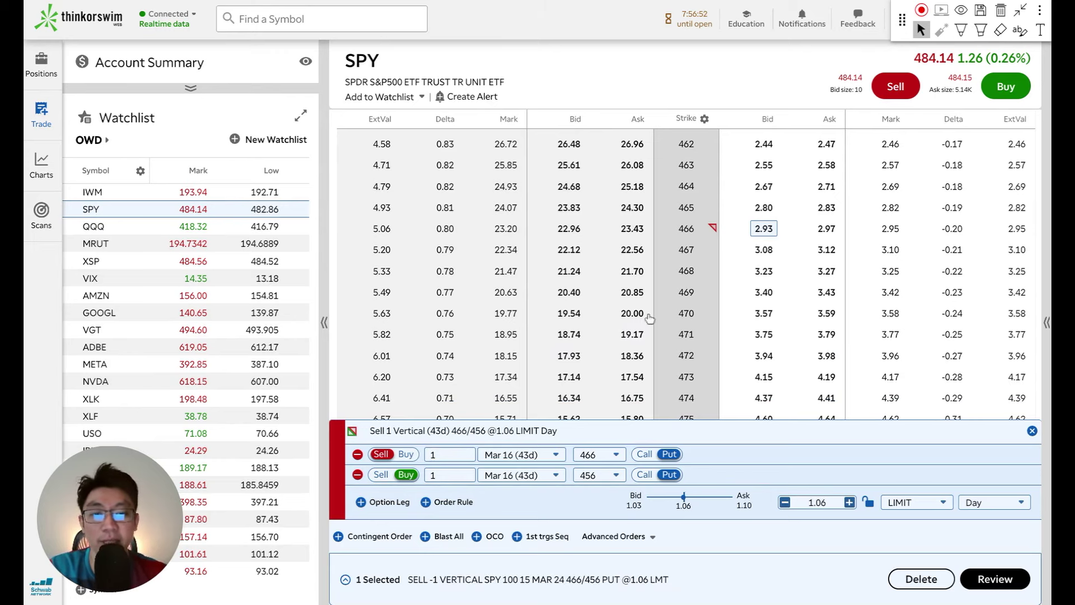
Step: Add a long 484 put and a short 482 put to the 466/456 vertical to build a March 16 condor
scroll(749, 247, up, 1)
scroll(727, 266, down, 3)
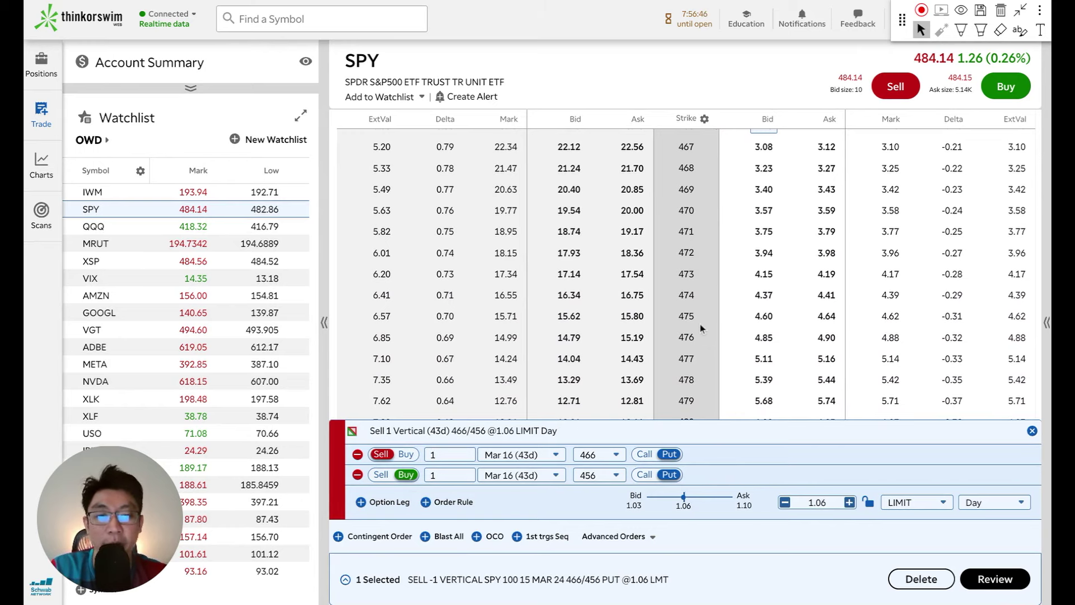
scroll(700, 323, down, 4)
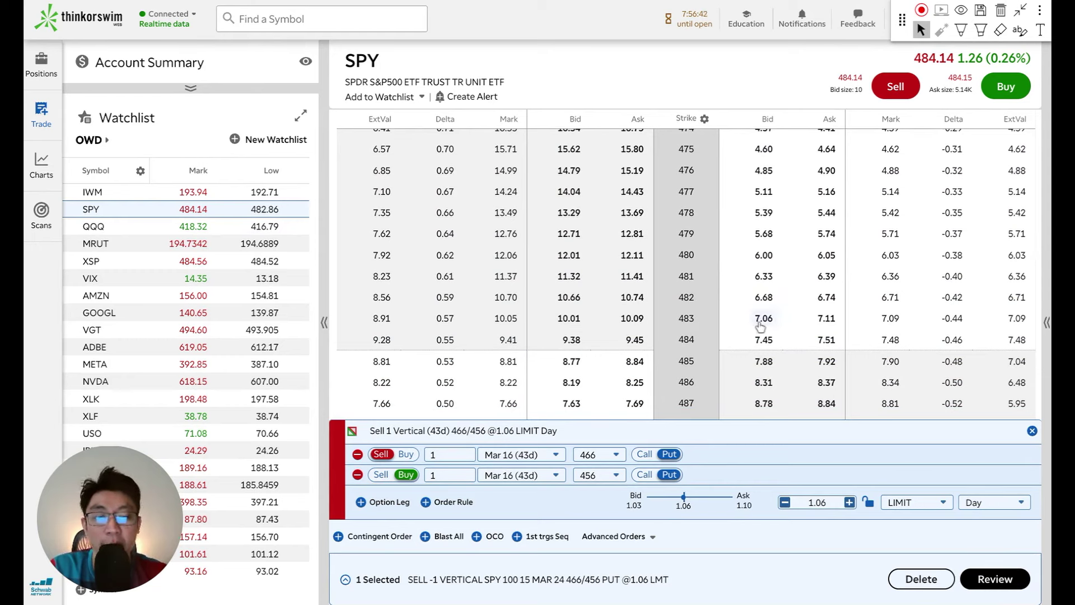
click(826, 341)
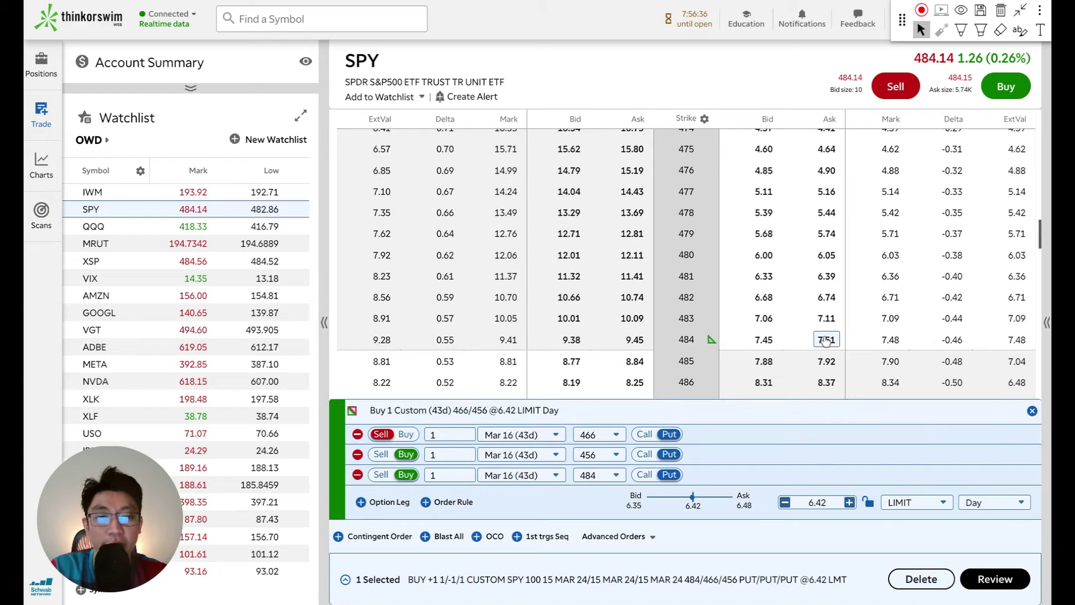
click(761, 297)
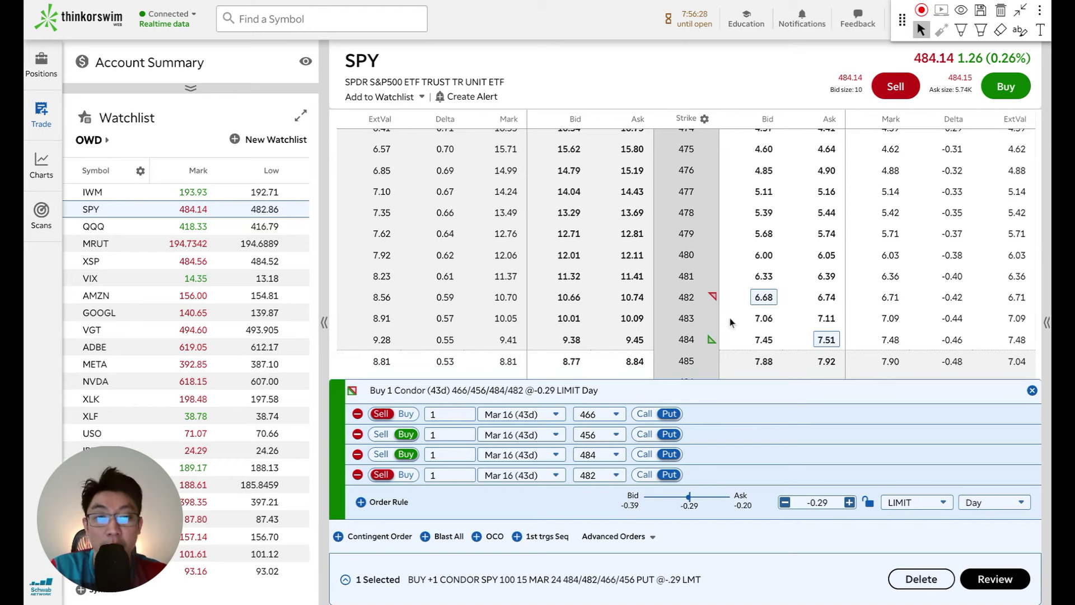
Step: Try moving the condor's short 482 put to the 481 strike, and return it to 482
scroll(713, 345, down, 1)
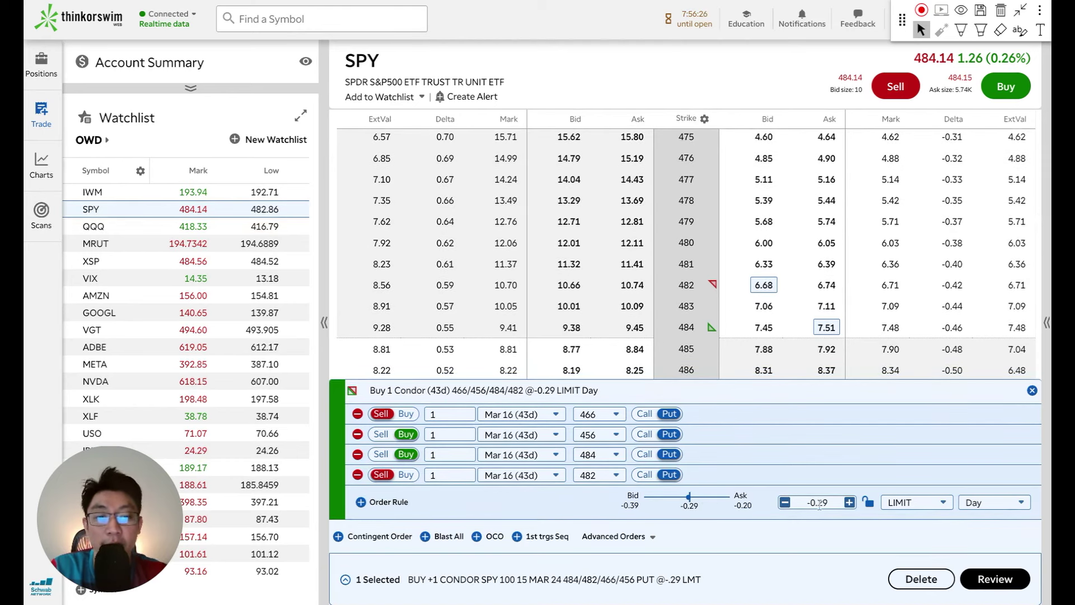
drag(759, 286, 763, 264)
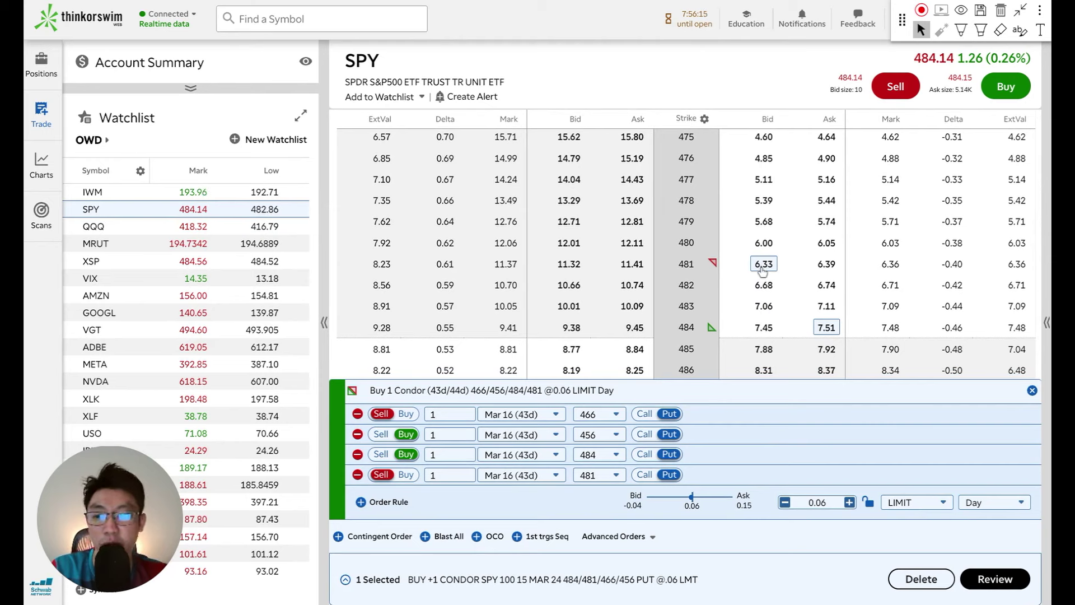
drag(762, 271, 759, 288)
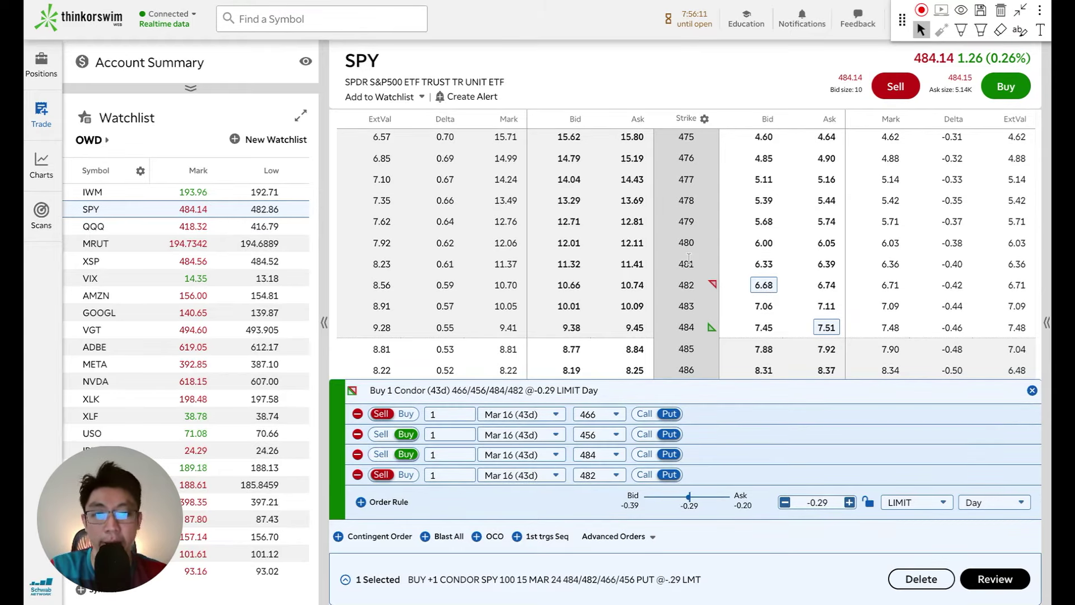
Step: Mark the profit zone's width with a double-headed arrow and circle both its ends on the 466/456/484/482 condor's profit graph
scroll(688, 257, down, 10)
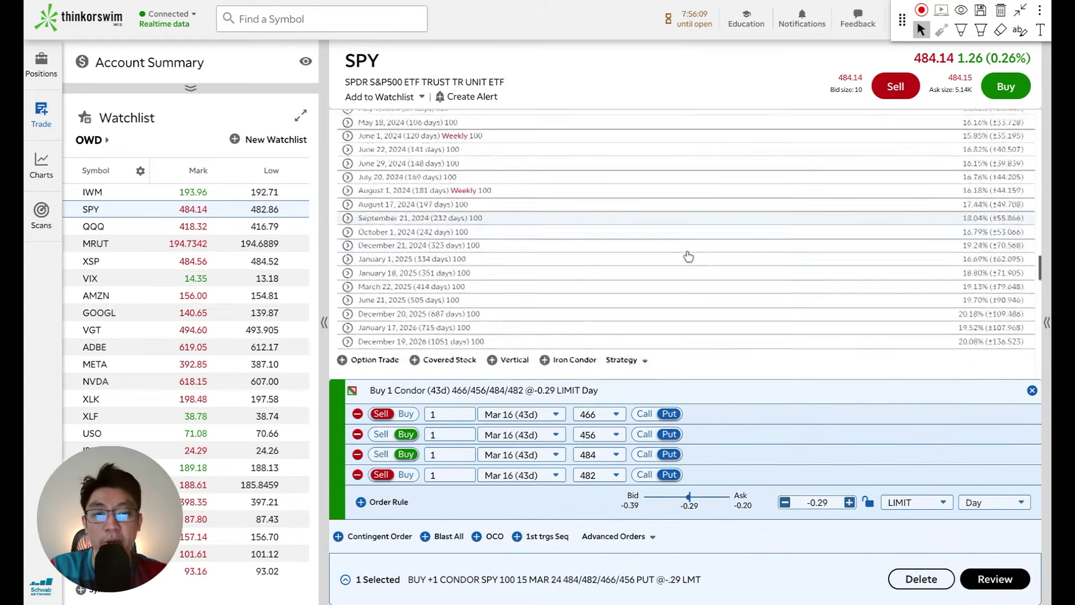
scroll(688, 256, down, 6)
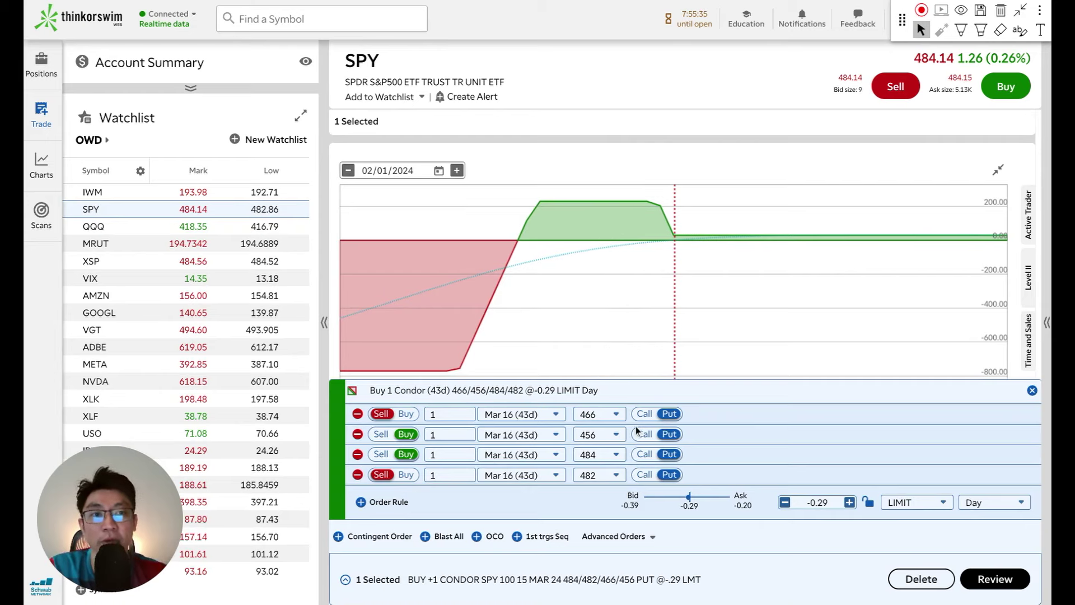
key(h)
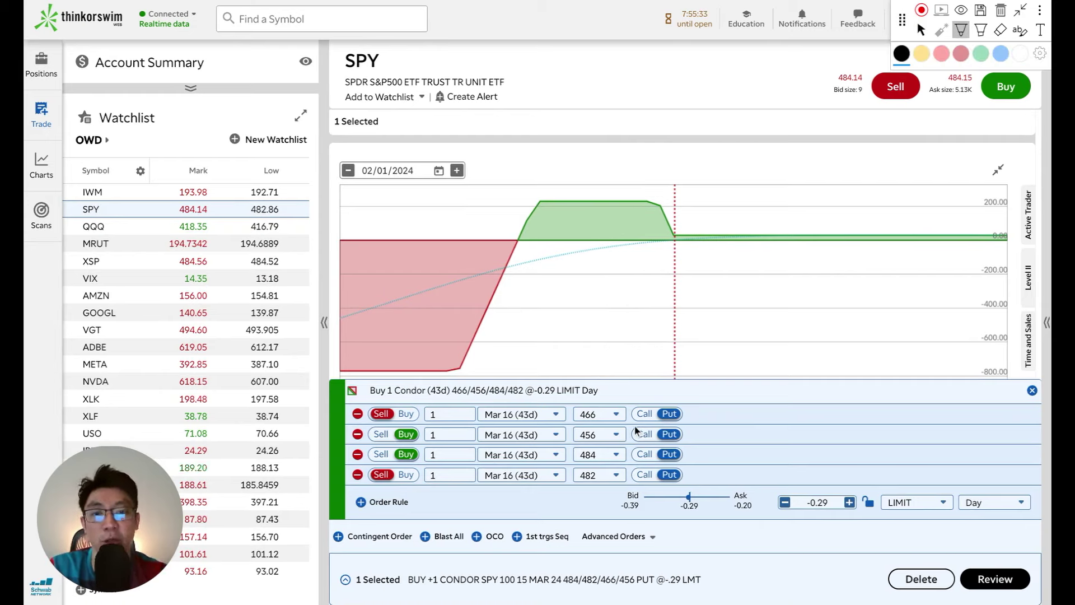
mouse_move(529, 245)
mouse_down()
mouse_move(516, 254)
mouse_move(533, 264)
mouse_move(668, 255)
mouse_move(657, 265)
mouse_up()
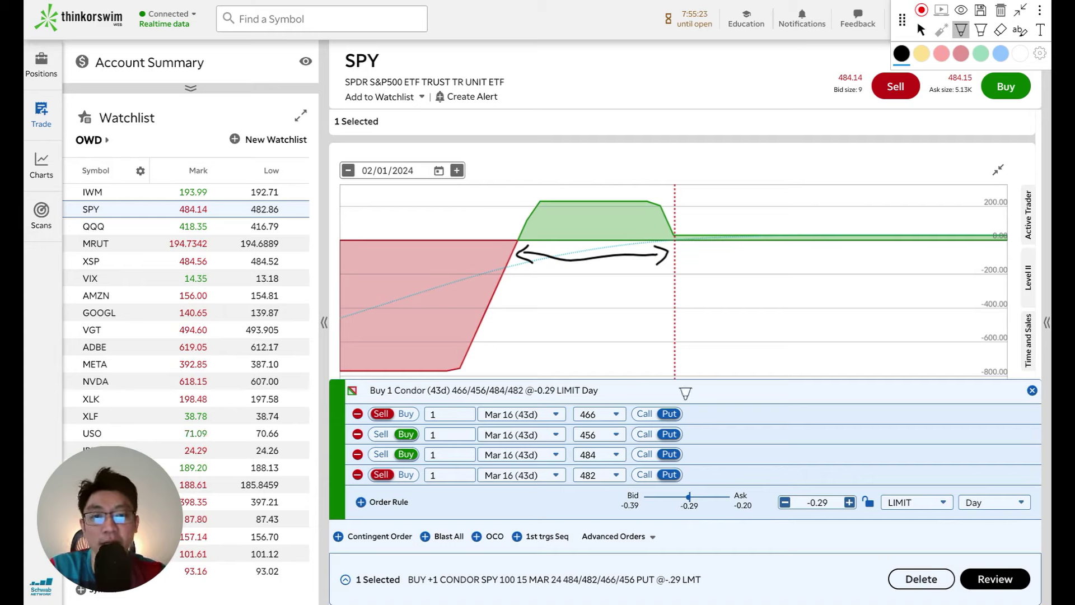
mouse_move(521, 231)
mouse_down()
mouse_move(506, 241)
mouse_move(522, 231)
mouse_up()
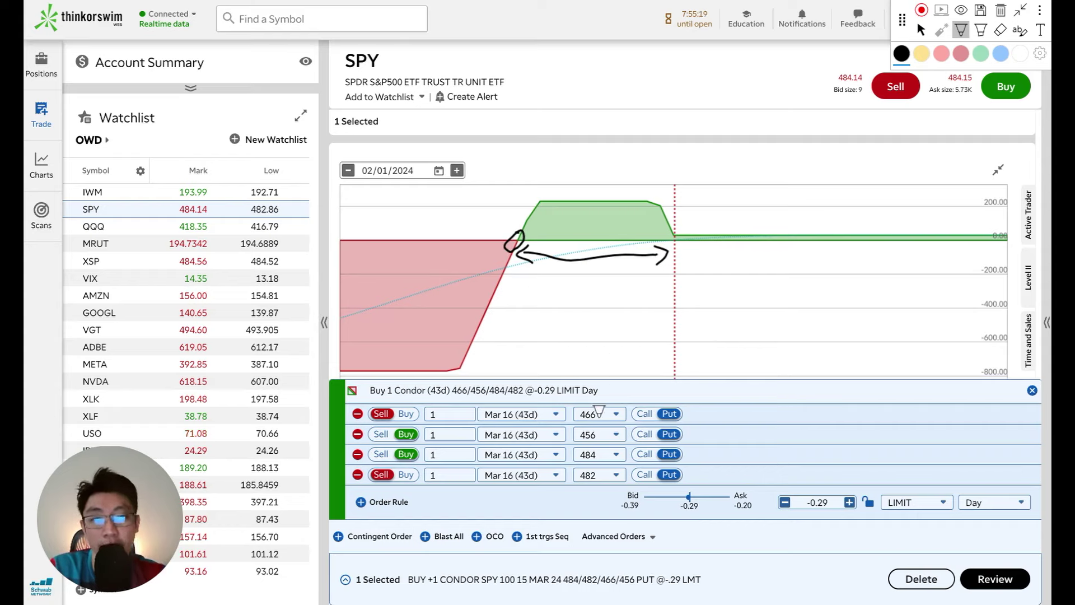
drag(676, 227, 677, 234)
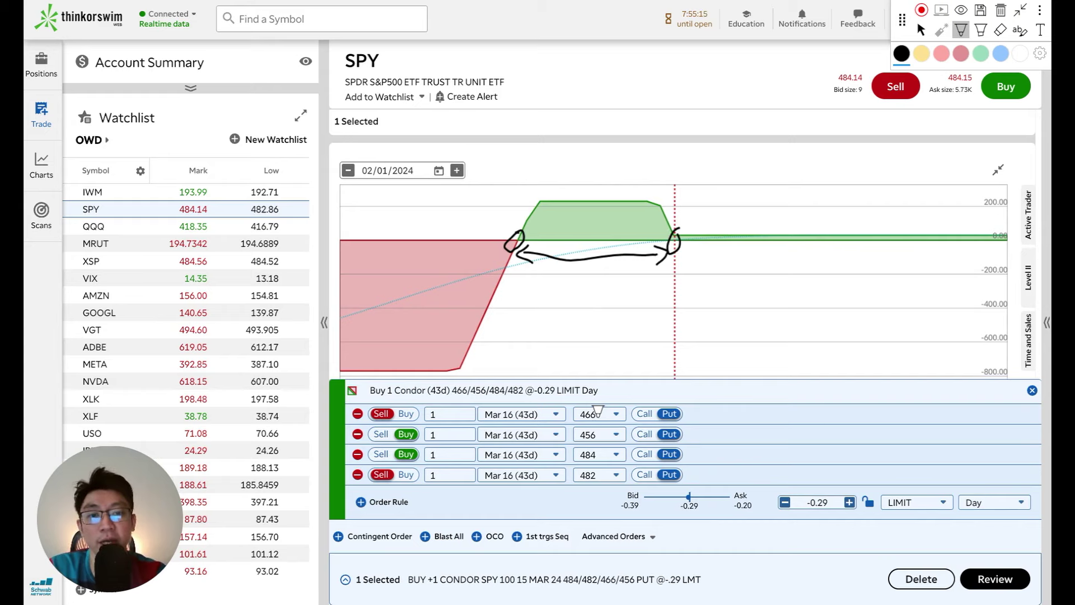
Step: Draw an arrow along the profit zone's upper edge toward lower prices and underline the word Condor in the order title
mouse_move(669, 199)
mouse_down()
mouse_move(621, 199)
mouse_move(623, 189)
mouse_move(624, 206)
mouse_up()
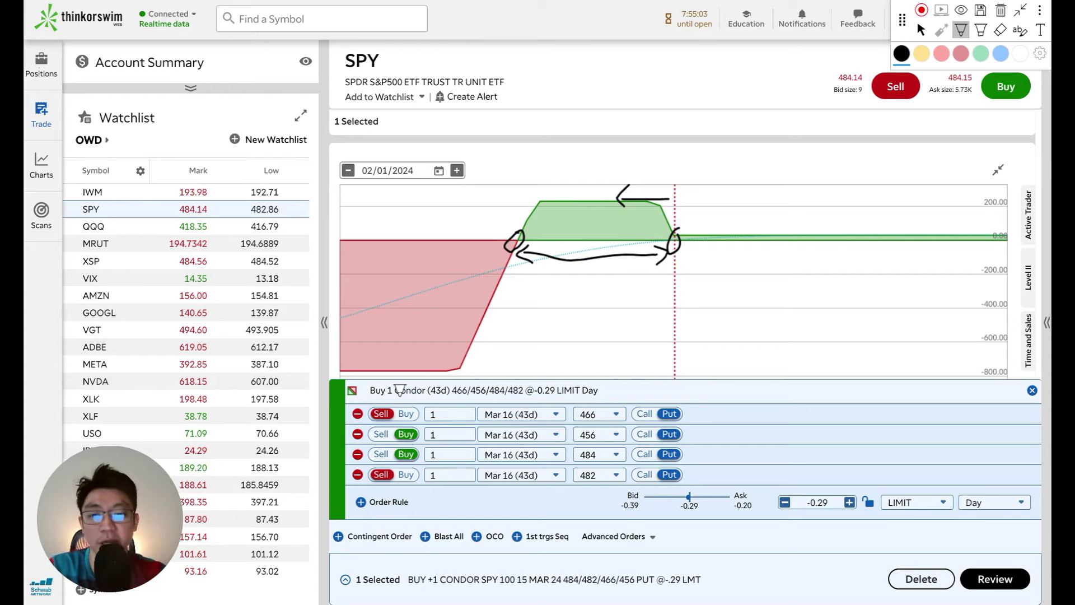
drag(396, 398, 420, 398)
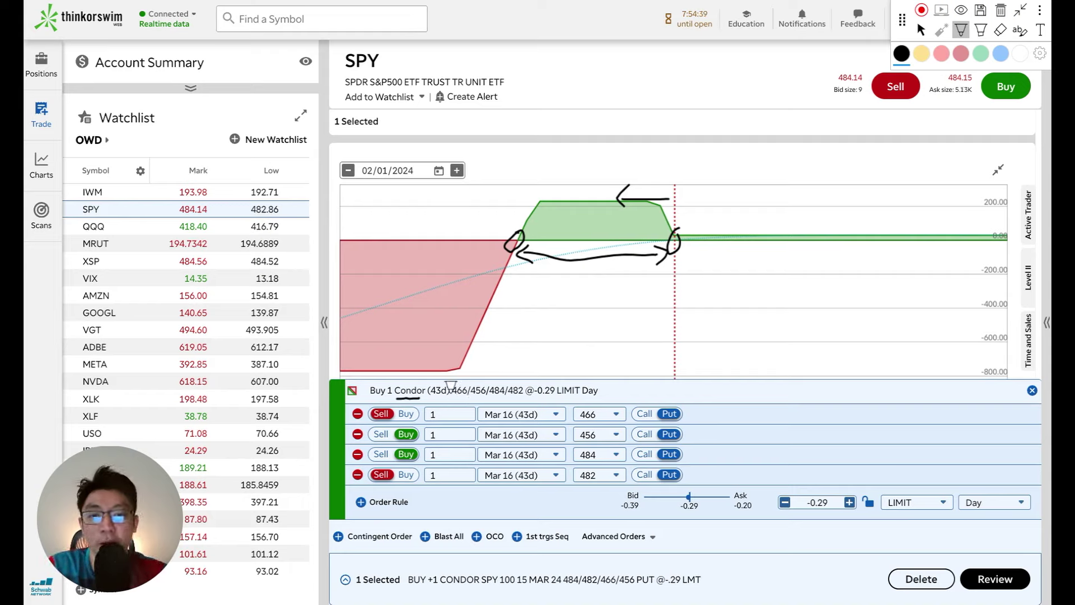
click(920, 30)
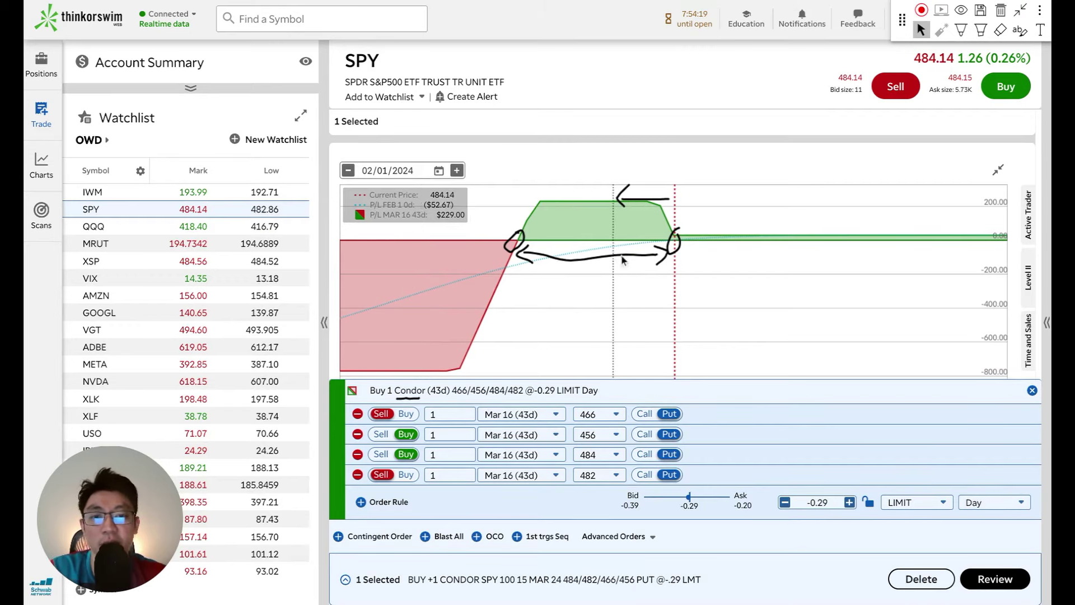
Step: Clear the graph annotations and circle the 484 and 485 strikes in the March 16 option chain
click(1001, 10)
scroll(778, 232, up, 1)
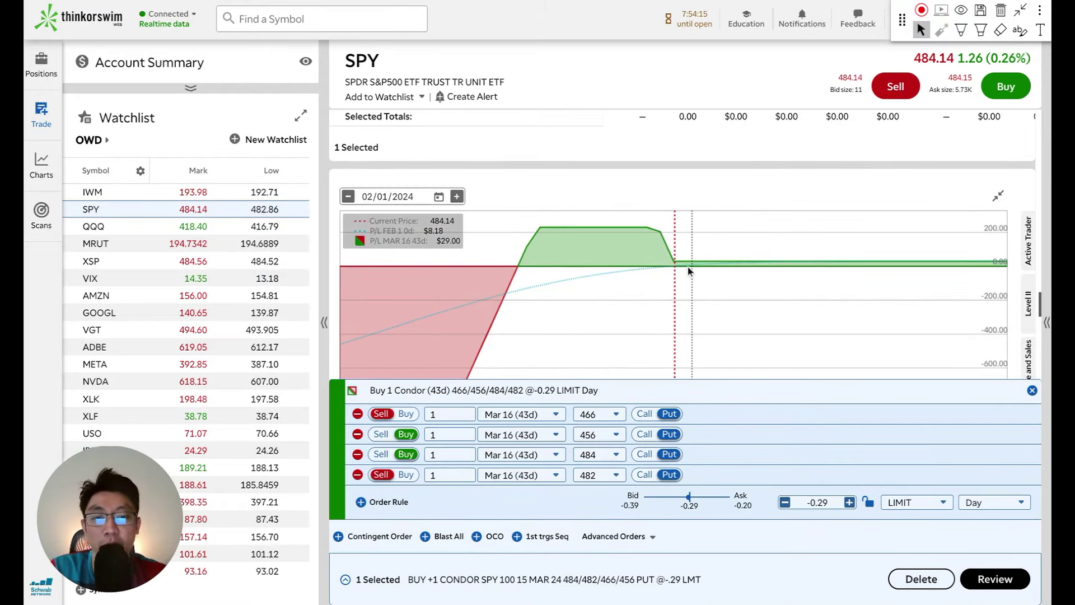
scroll(784, 215, up, 10)
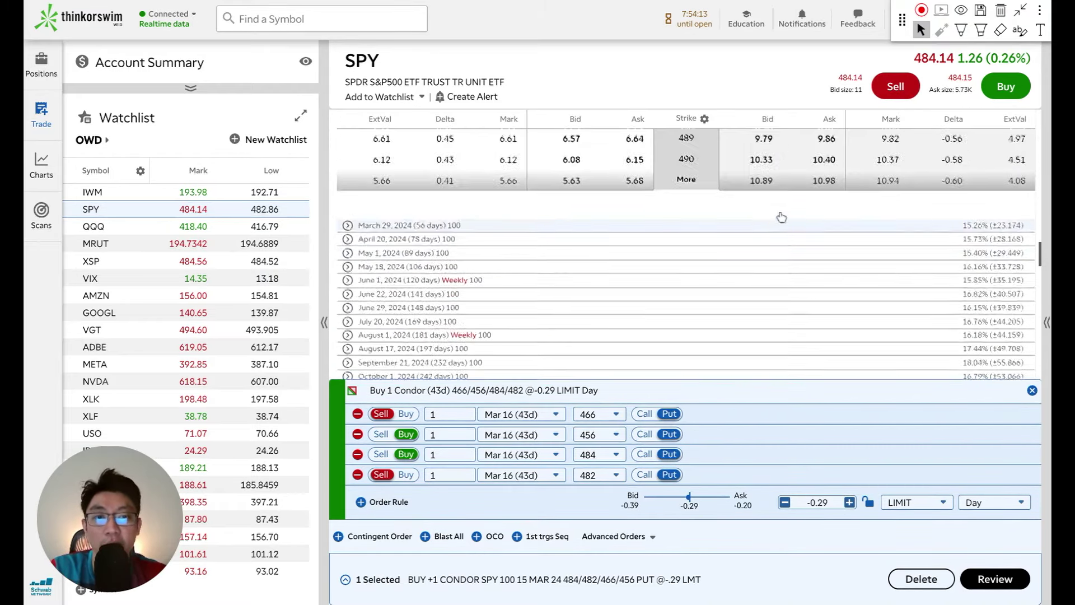
scroll(784, 214, up, 5)
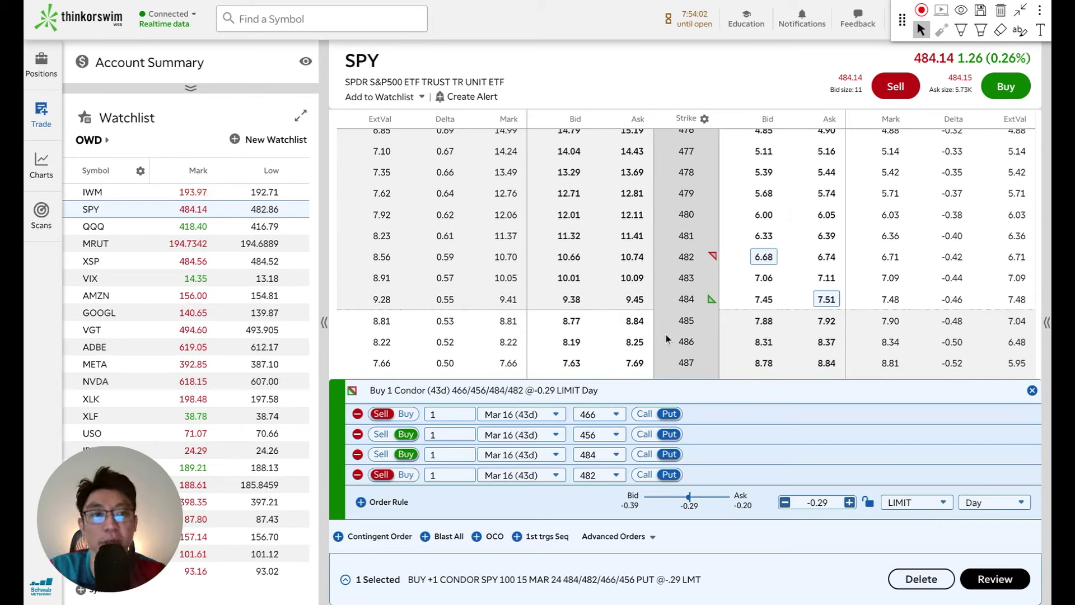
key(p)
mouse_move(684, 290)
mouse_down()
mouse_move(674, 337)
mouse_move(669, 292)
mouse_up()
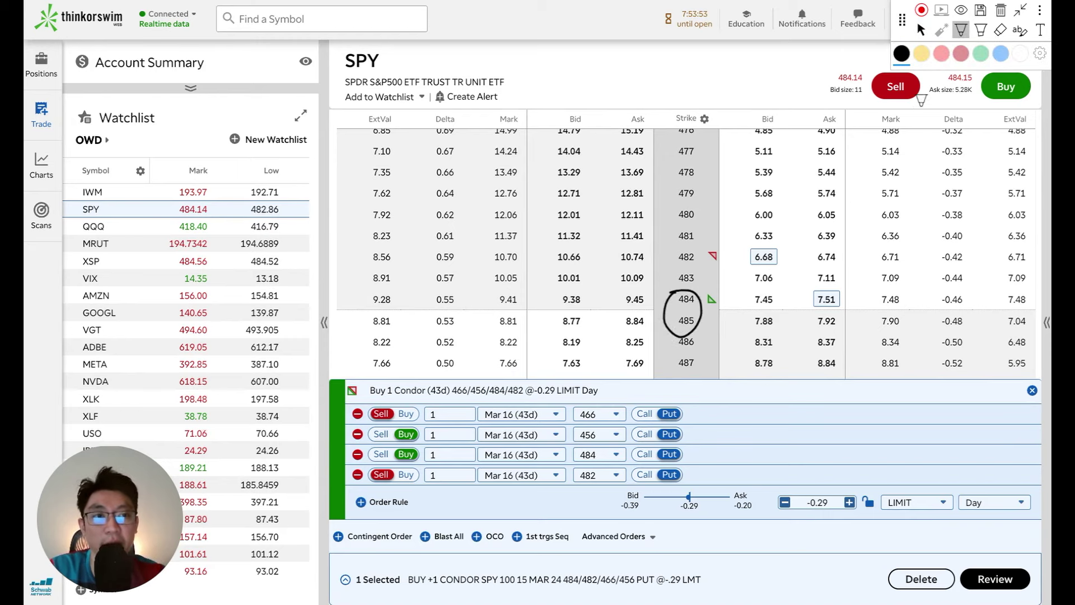
click(921, 30)
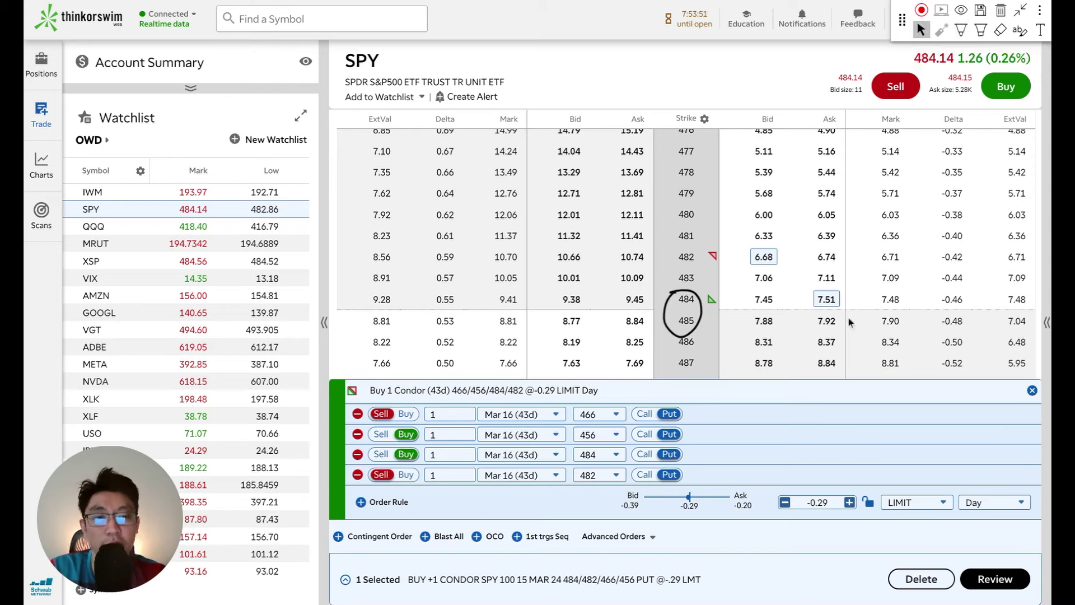
Step: Replace the long 484 and short 482 puts with a long 482 and short 480 put, and check the condor's limit price
click(827, 299)
click(764, 256)
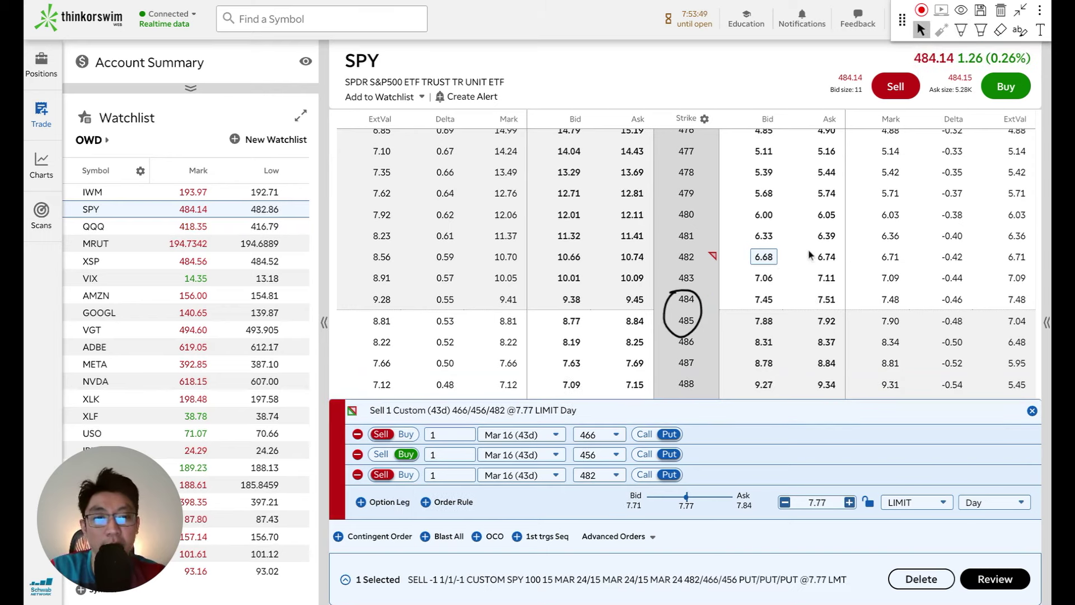
click(826, 257)
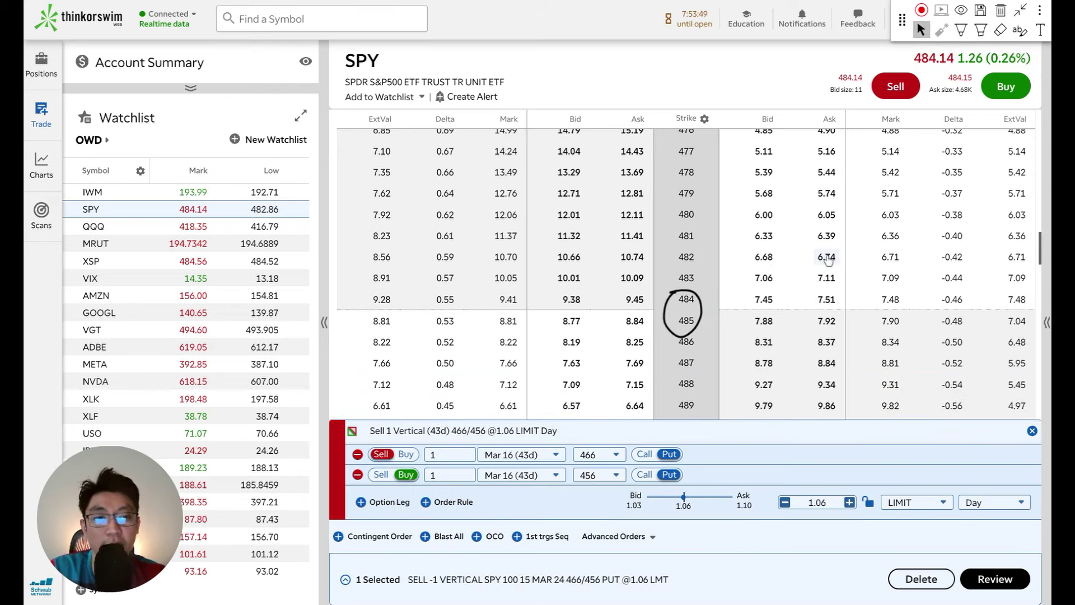
click(763, 215)
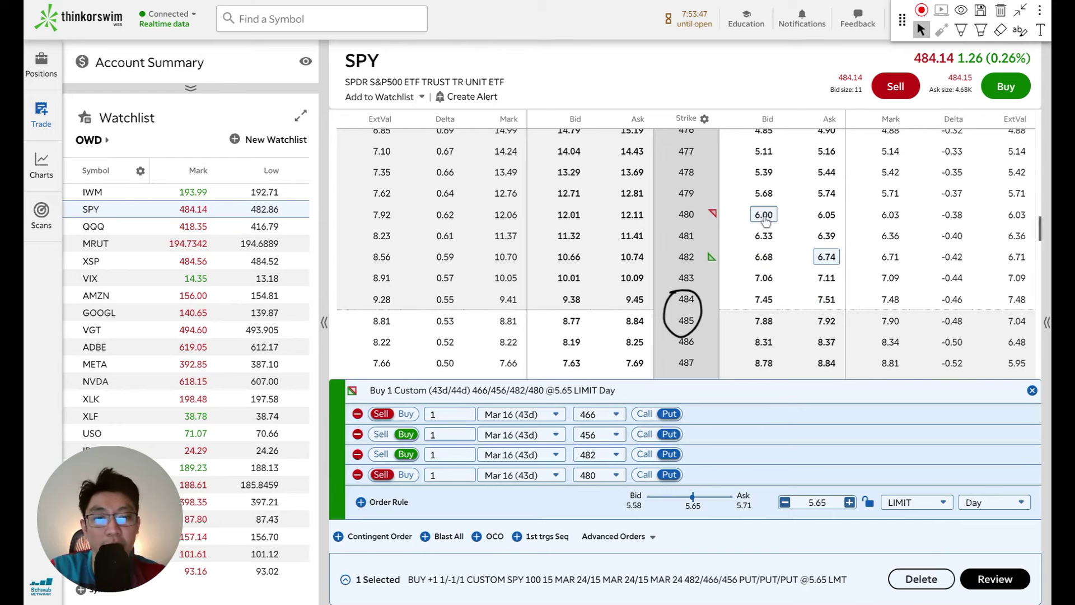
click(808, 501)
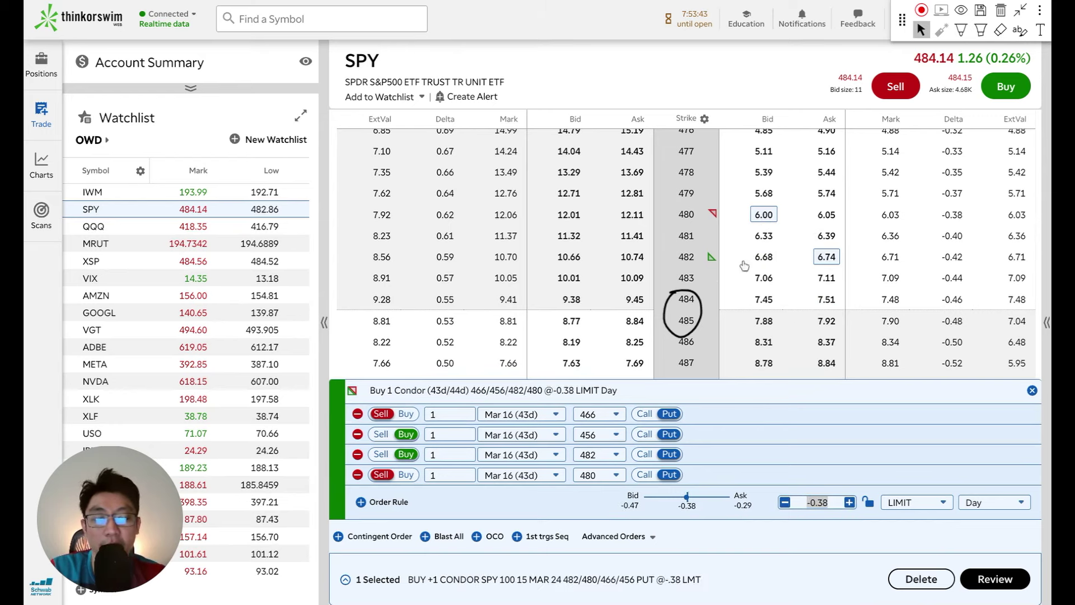
Step: Sketch a butterfly's profit outline over the 466/456/482/480 condor's graph, with its peak circled and an arrow toward higher prices
scroll(688, 303, down, 10)
scroll(688, 303, down, 10)
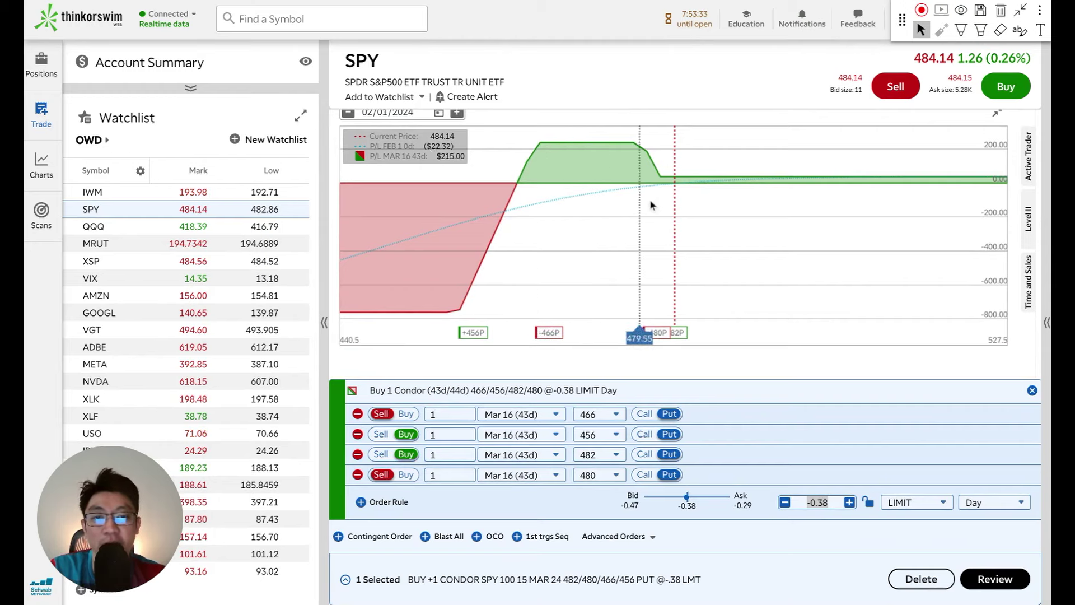
scroll(616, 235, up, 2)
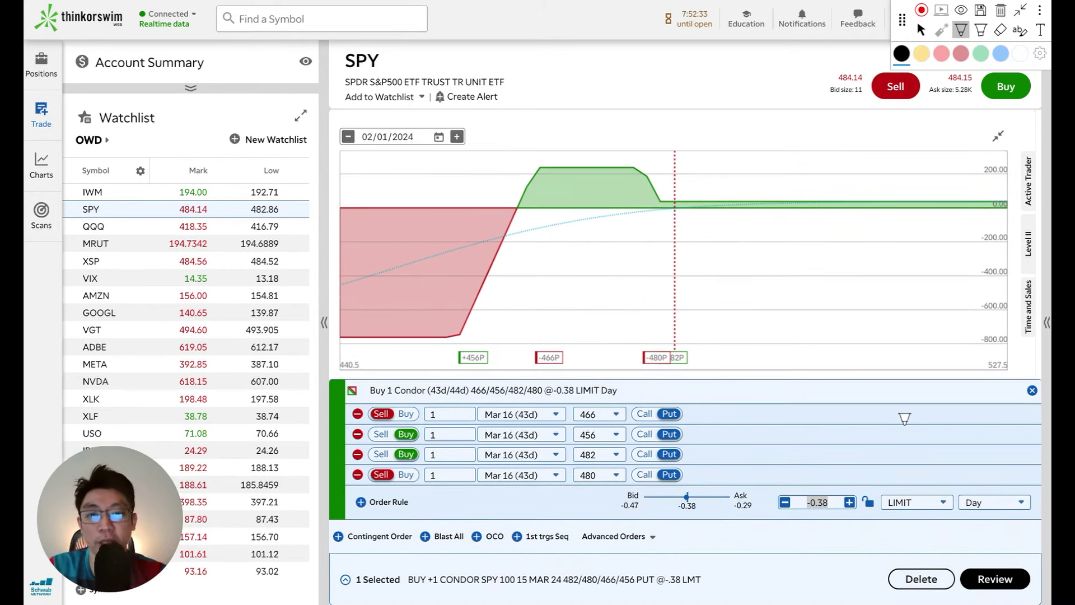
mouse_move(513, 211)
mouse_down()
mouse_move(586, 111)
mouse_move(629, 201)
mouse_move(730, 205)
mouse_up()
mouse_move(576, 104)
mouse_down()
mouse_move(580, 115)
mouse_move(576, 101)
mouse_up()
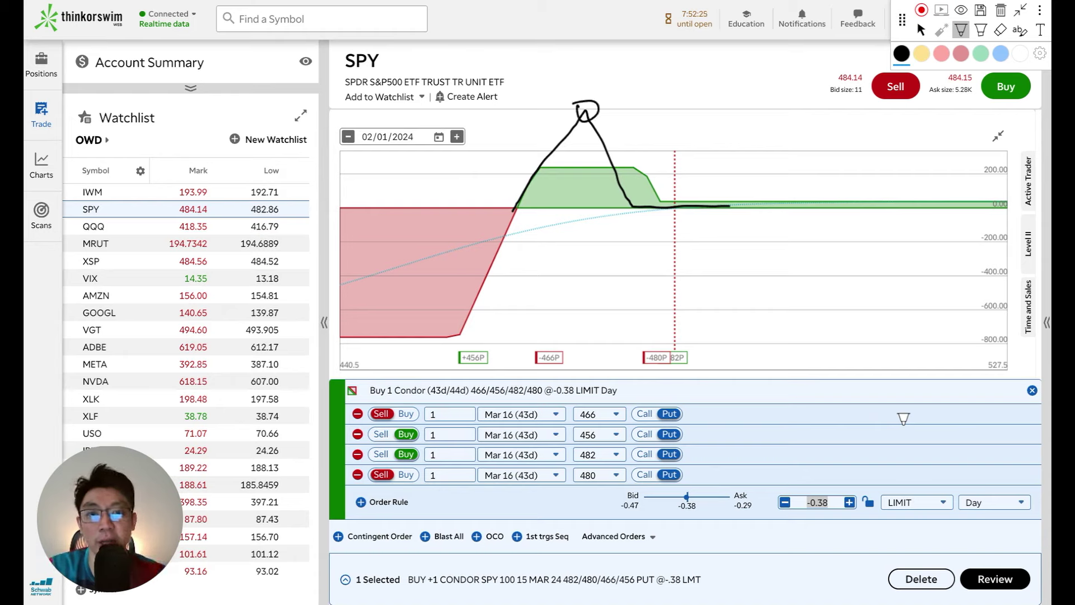
mouse_move(596, 111)
mouse_down()
mouse_move(638, 110)
mouse_move(628, 118)
mouse_up()
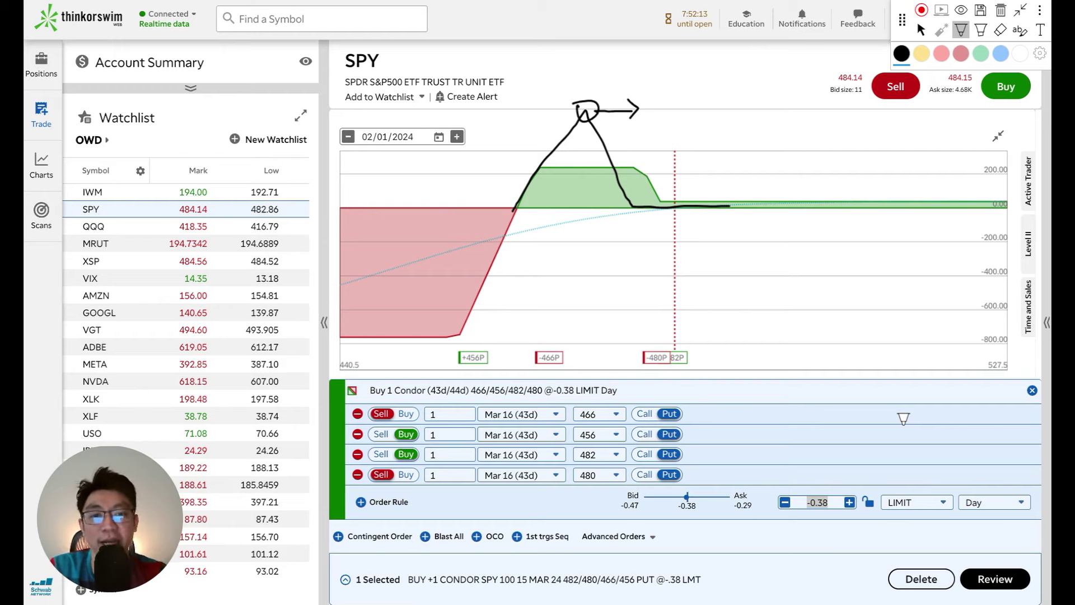
Step: Box the condor's upper slope next to the current price and draw an arrow from it toward higher prices
mouse_move(626, 150)
mouse_down()
mouse_move(675, 150)
mouse_move(640, 219)
mouse_move(631, 147)
mouse_up()
drag(683, 180, 784, 174)
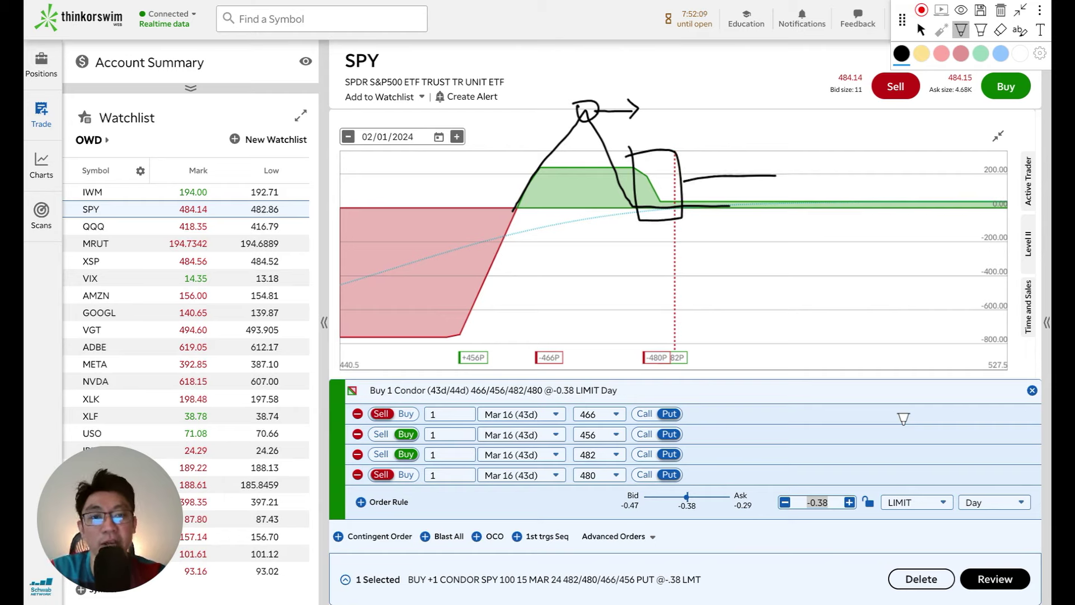
mouse_move(767, 160)
mouse_down()
mouse_move(789, 170)
mouse_move(764, 188)
mouse_up()
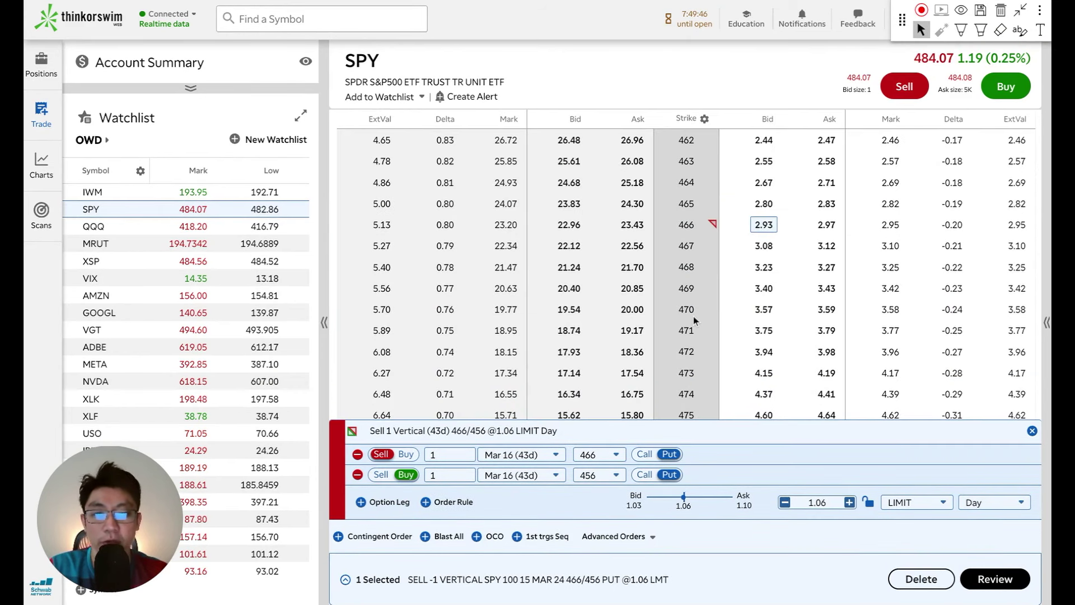
Step: Try a long 484 put and short 482 put on top of the 466/456 put vertical
click(826, 330)
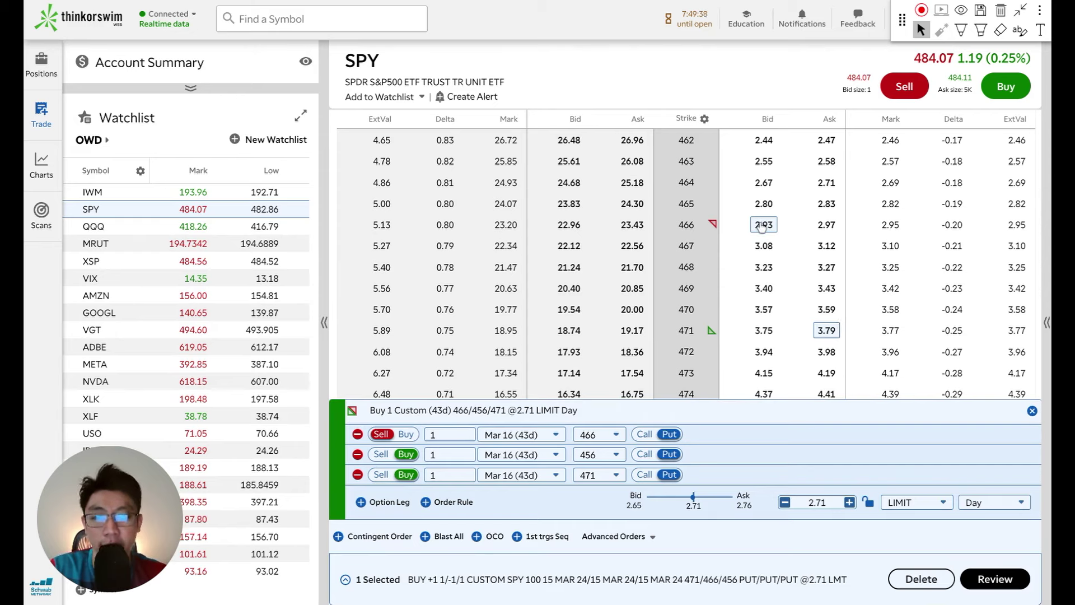
click(826, 332)
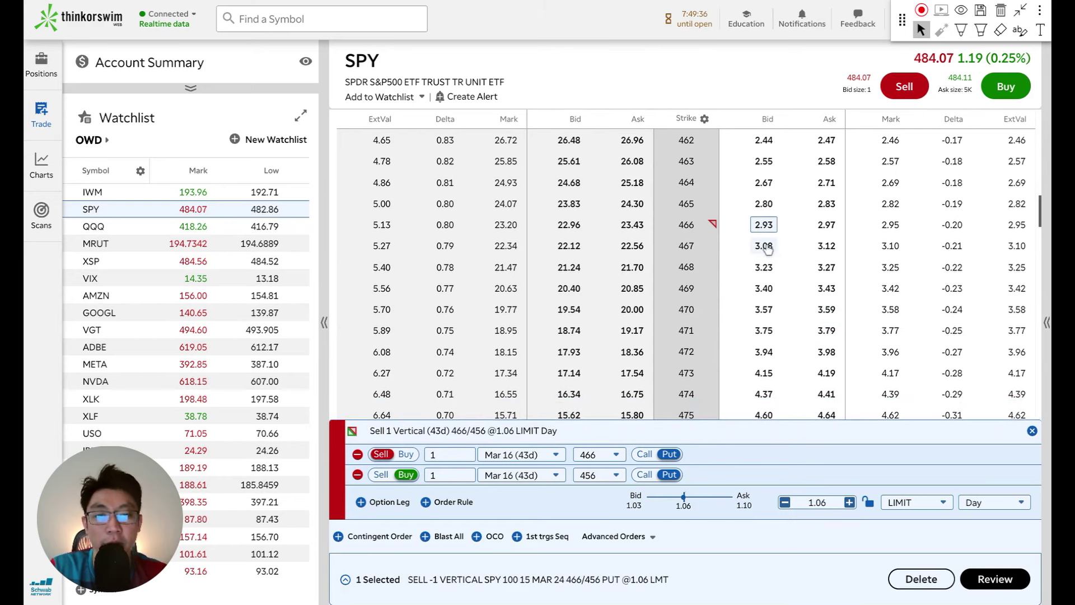
scroll(767, 249, down, 5)
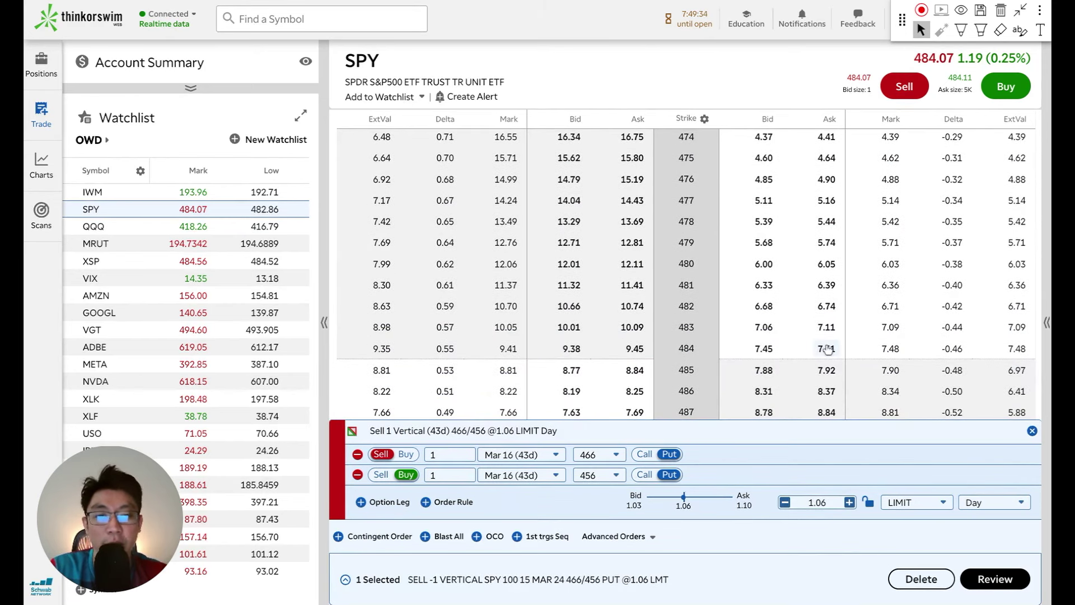
click(827, 348)
click(764, 306)
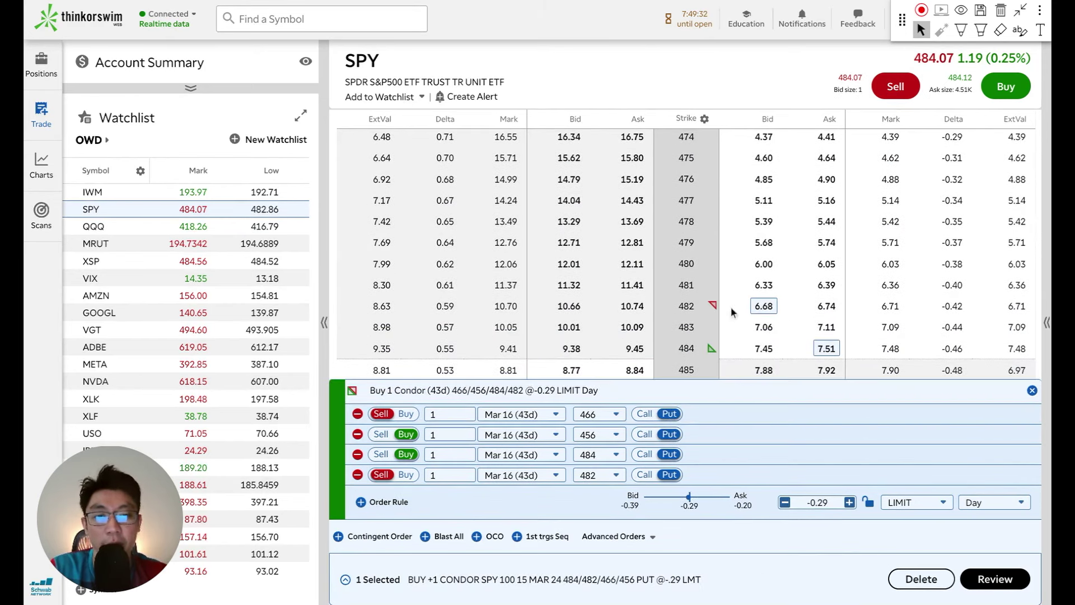
Step: Try a long 493 and short 491 put in place of the 484 and 482 puts, and remove both again
scroll(763, 317, down, 2)
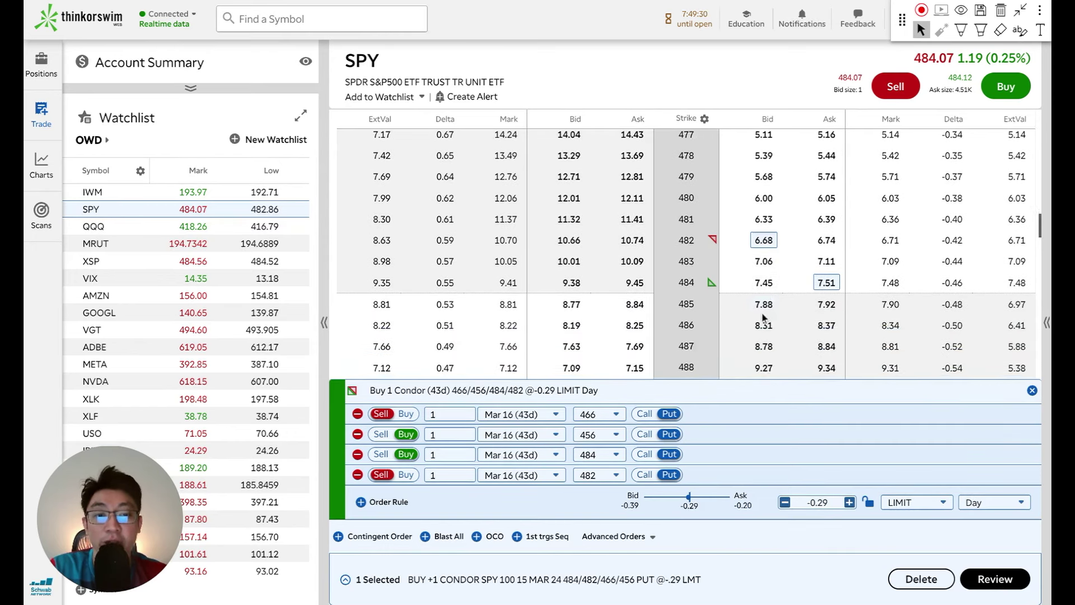
scroll(763, 318, down, 2)
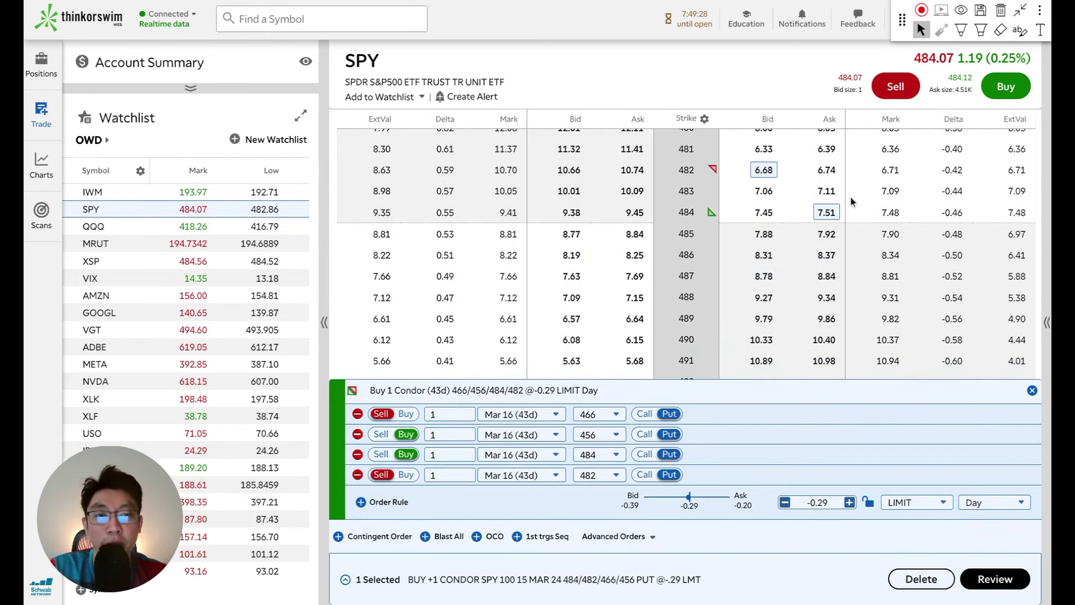
scroll(801, 264, down, 1)
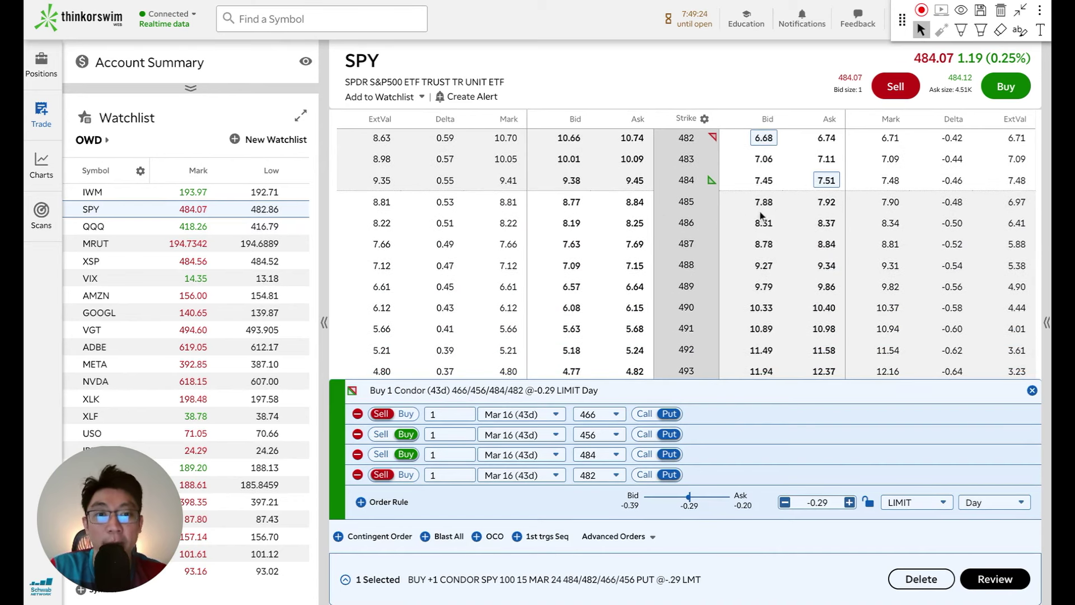
click(764, 138)
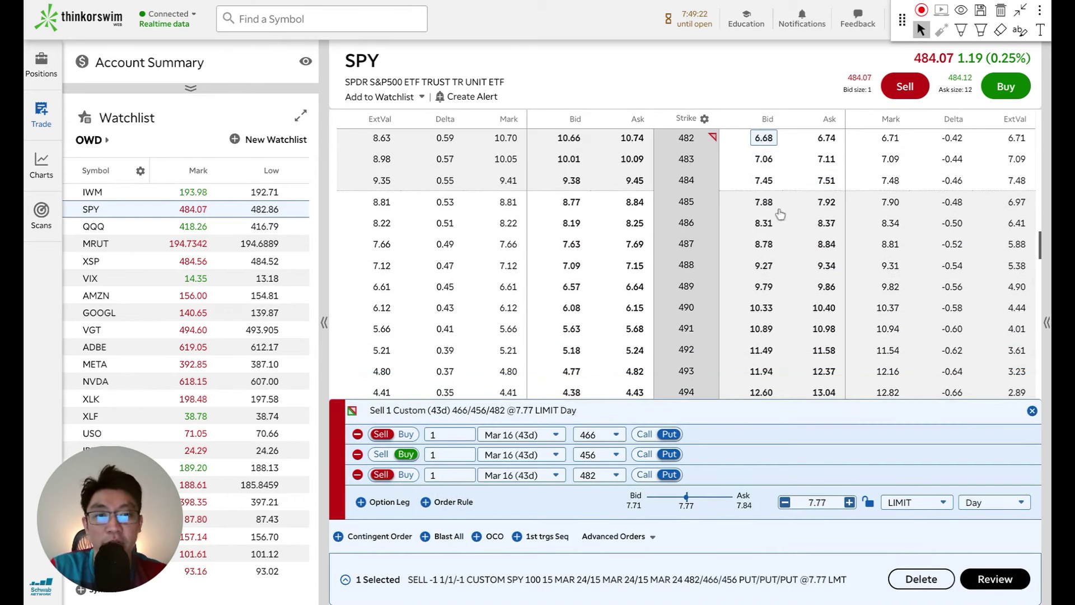
scroll(780, 271, down, 2)
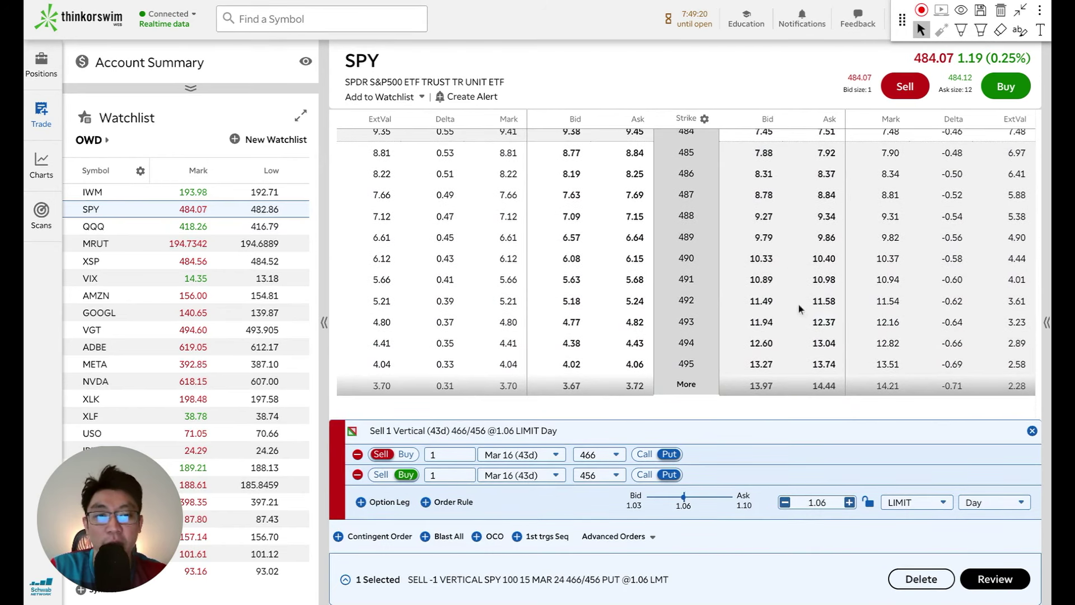
click(824, 322)
click(762, 283)
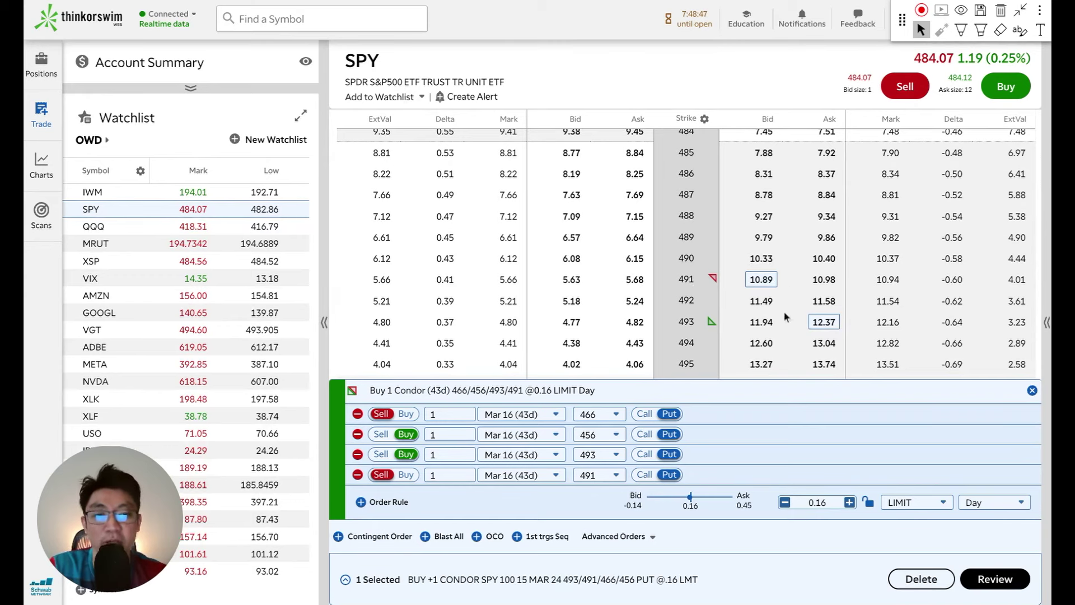
click(821, 327)
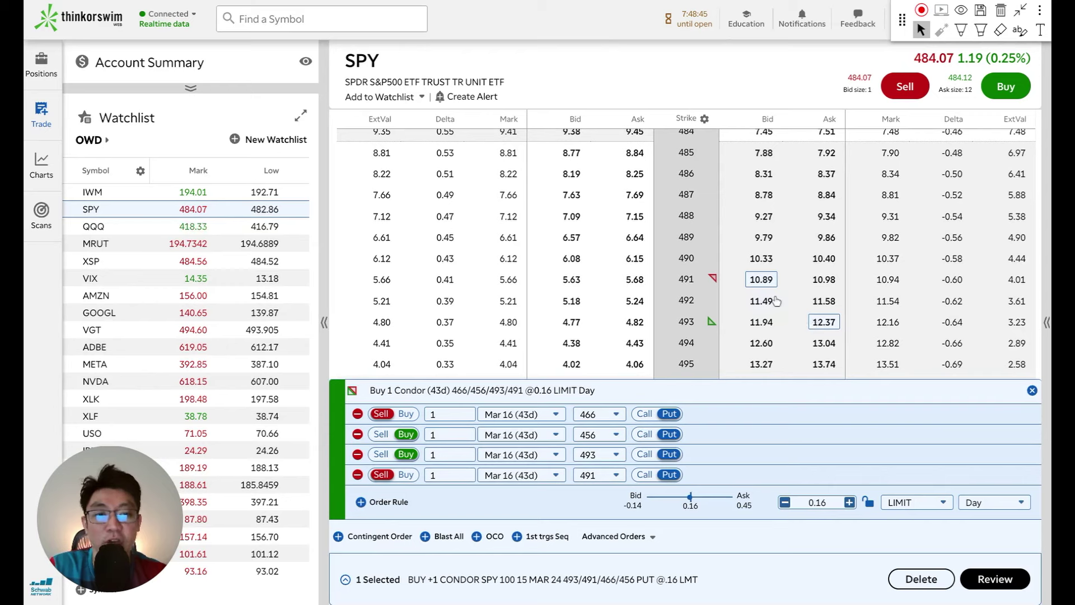
click(761, 282)
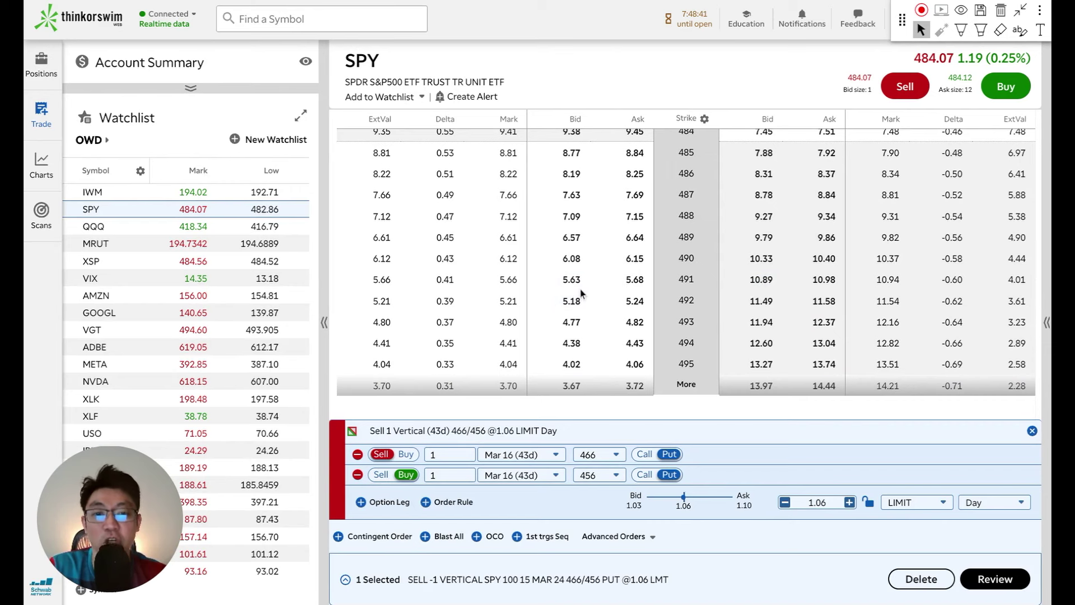
Step: Show more March 16 strikes and add a short 494 call and long 496 call to the 466/456 put vertical
scroll(580, 289, down, 1)
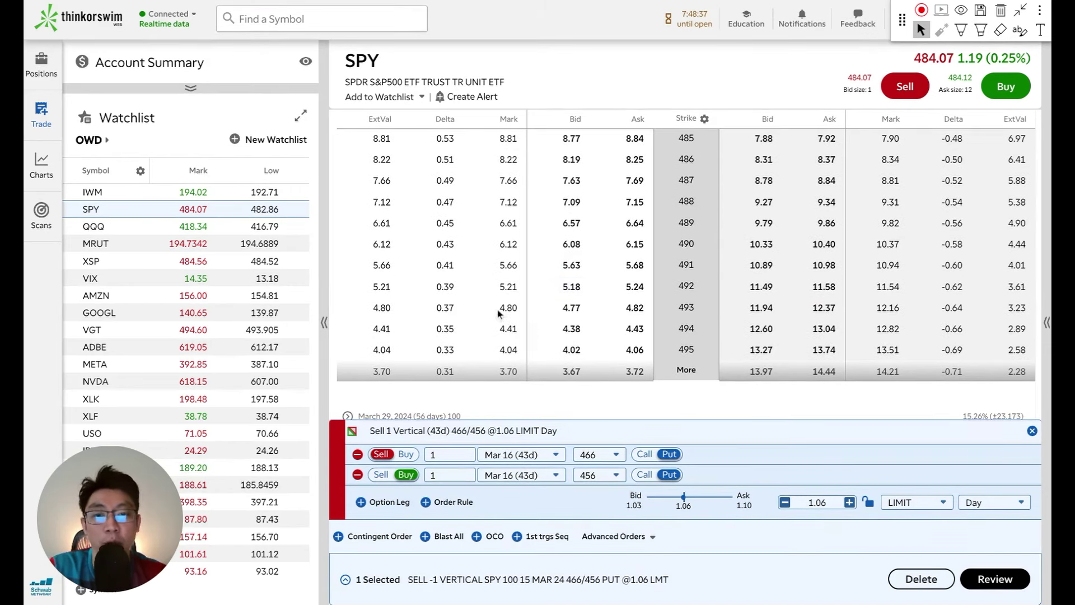
click(684, 370)
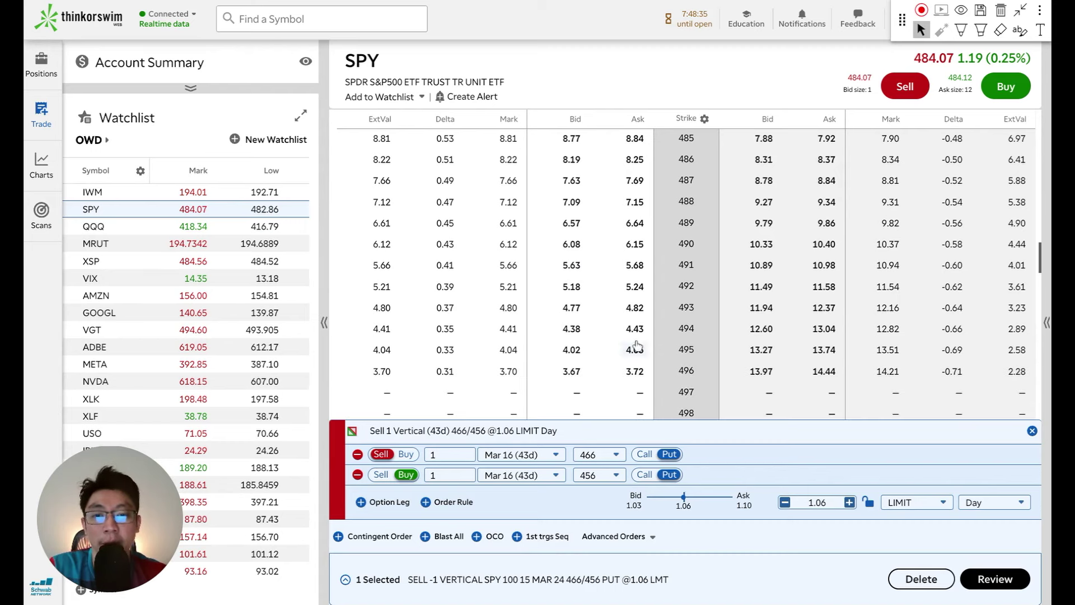
scroll(590, 304, down, 3)
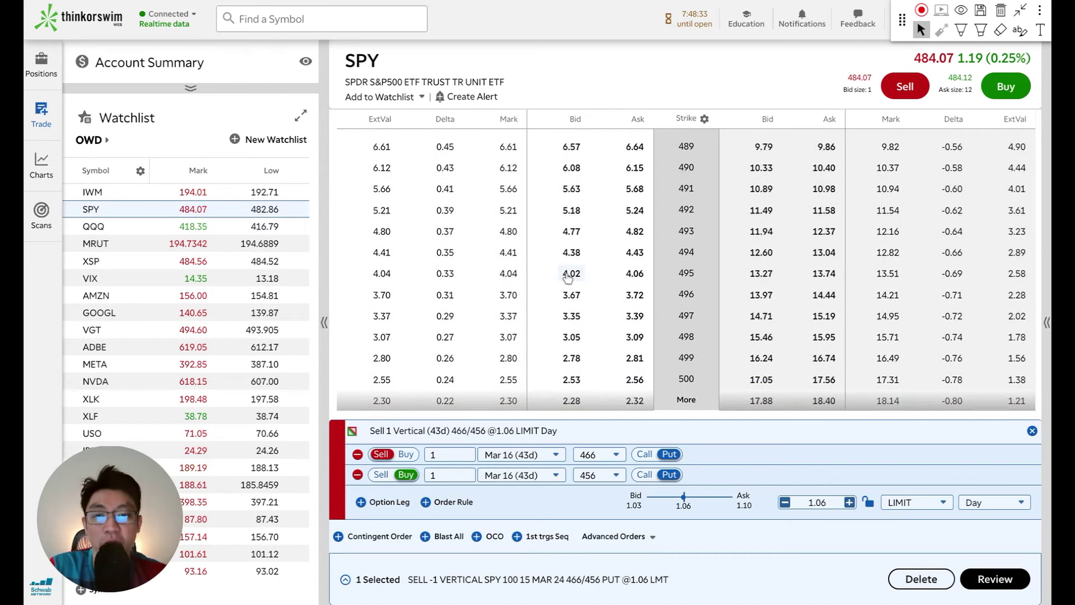
click(577, 255)
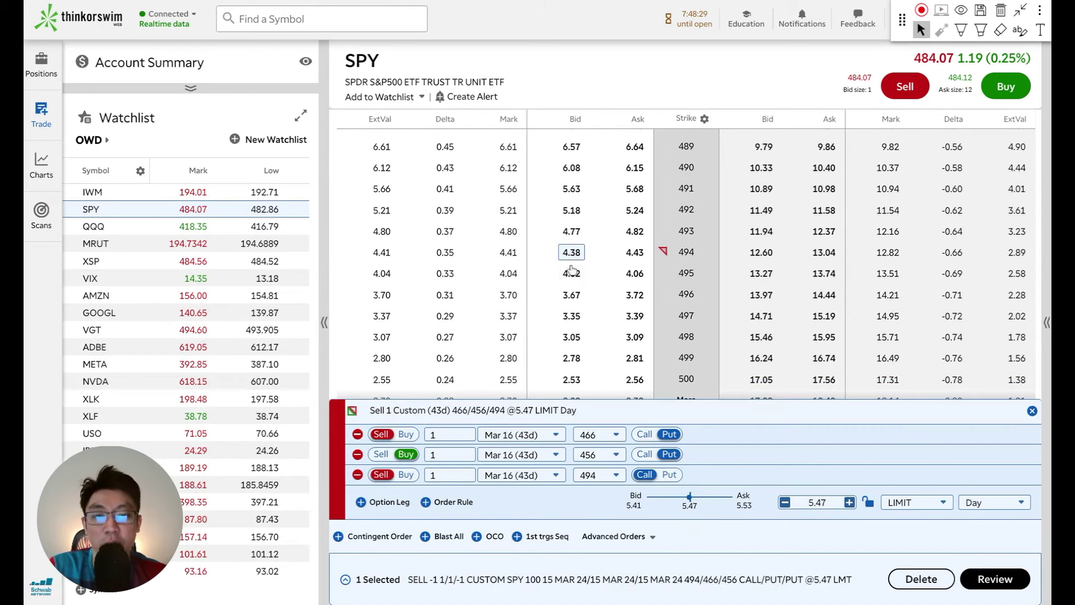
click(635, 295)
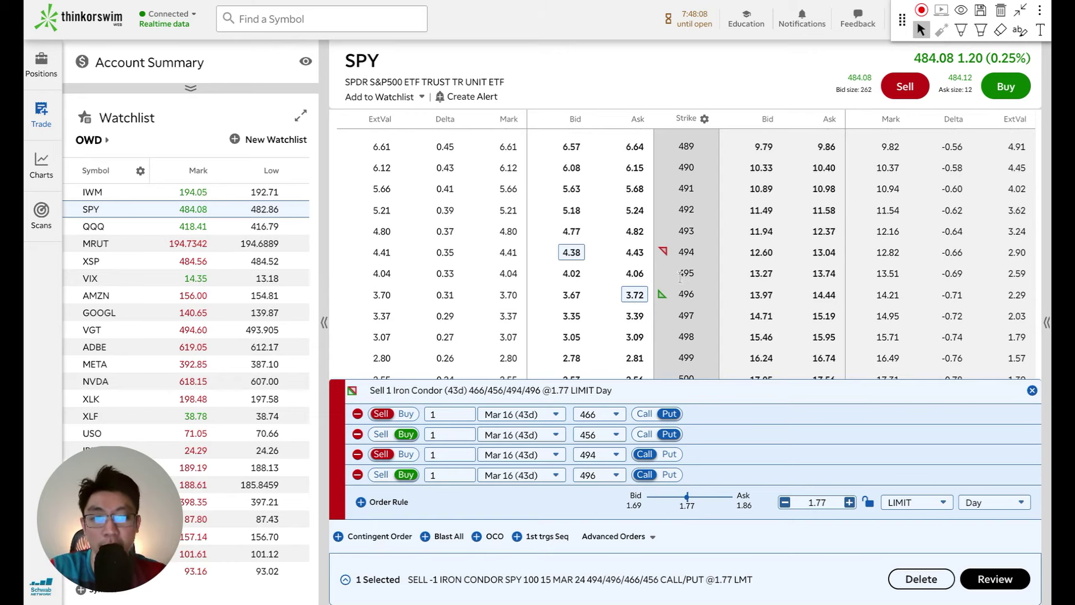
Step: Replace the long 496 call with a long 495 call and check the iron condor's limit price
click(635, 295)
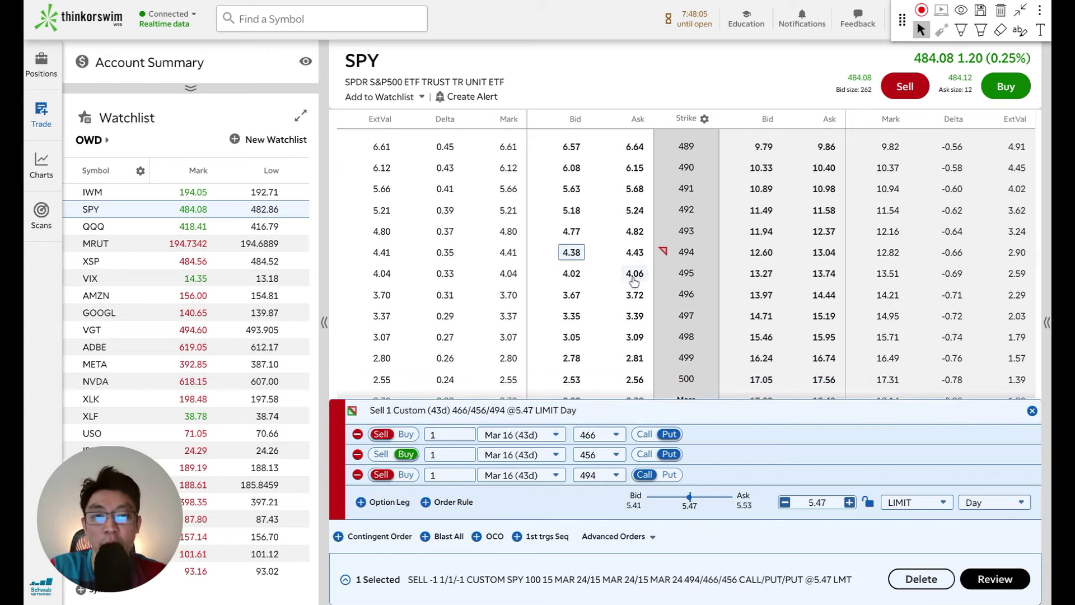
click(633, 278)
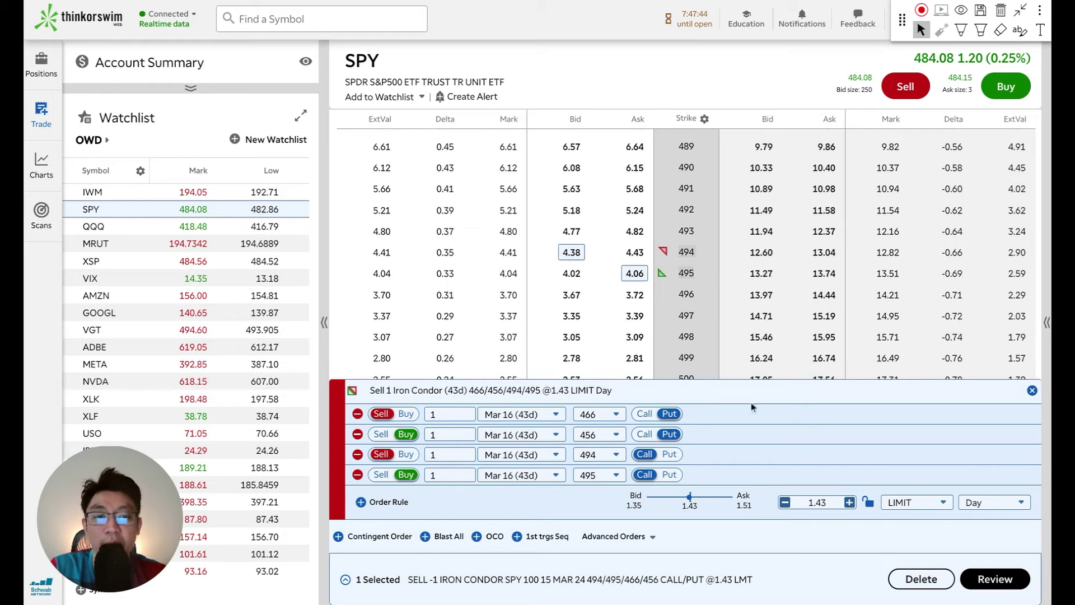
double_click(836, 502)
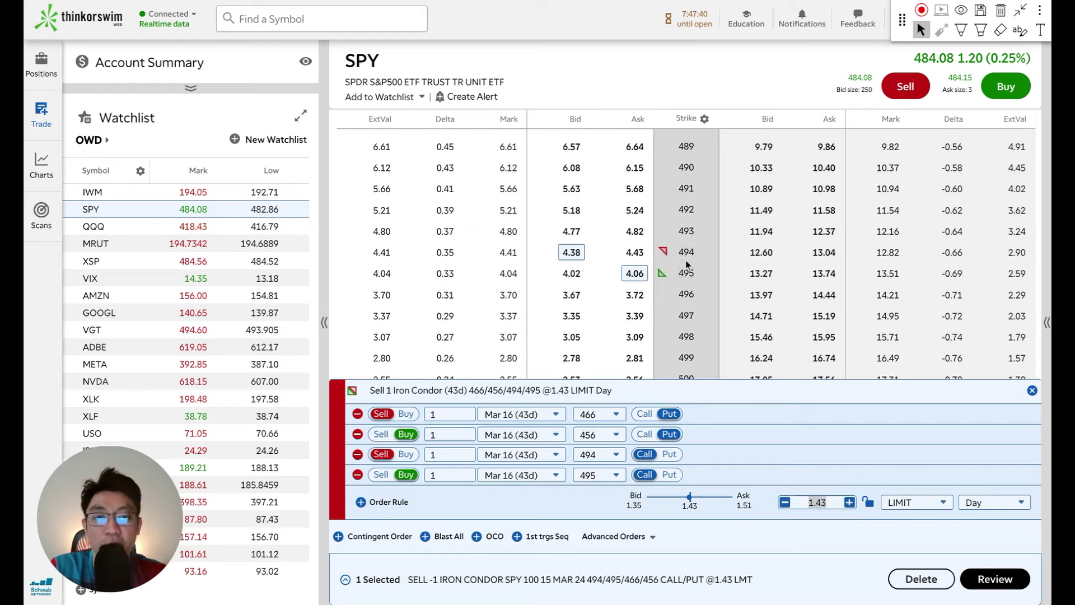
scroll(692, 288, down, 2)
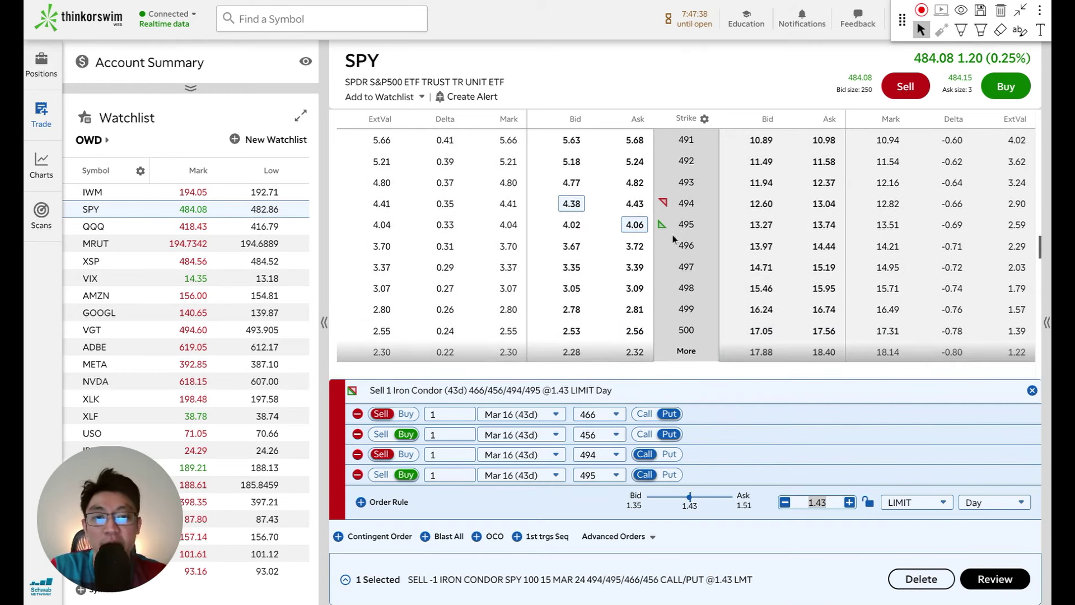
scroll(692, 230, up, 1)
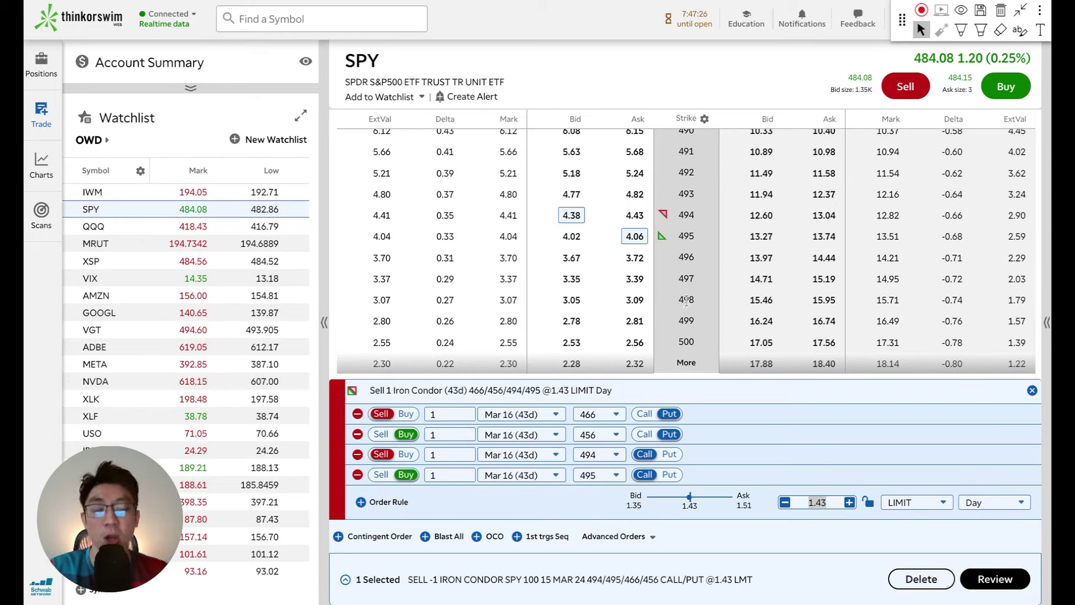
click(828, 501)
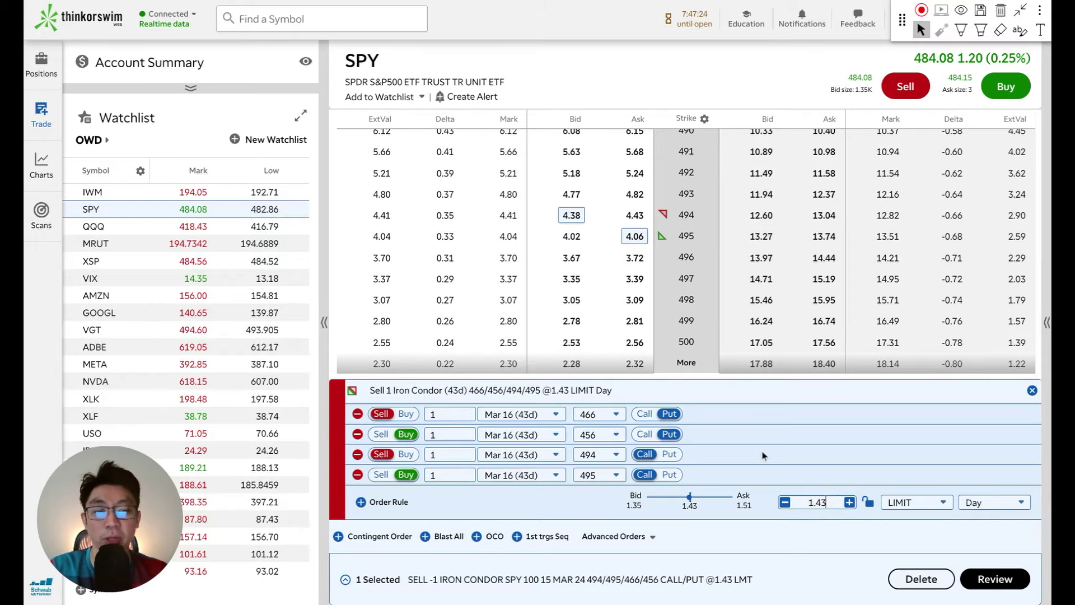
Step: Mark the current price and the call-side slope on the 466/456/494/495 iron condor's profit graph, with an arrow toward higher prices
scroll(678, 285, down, 10)
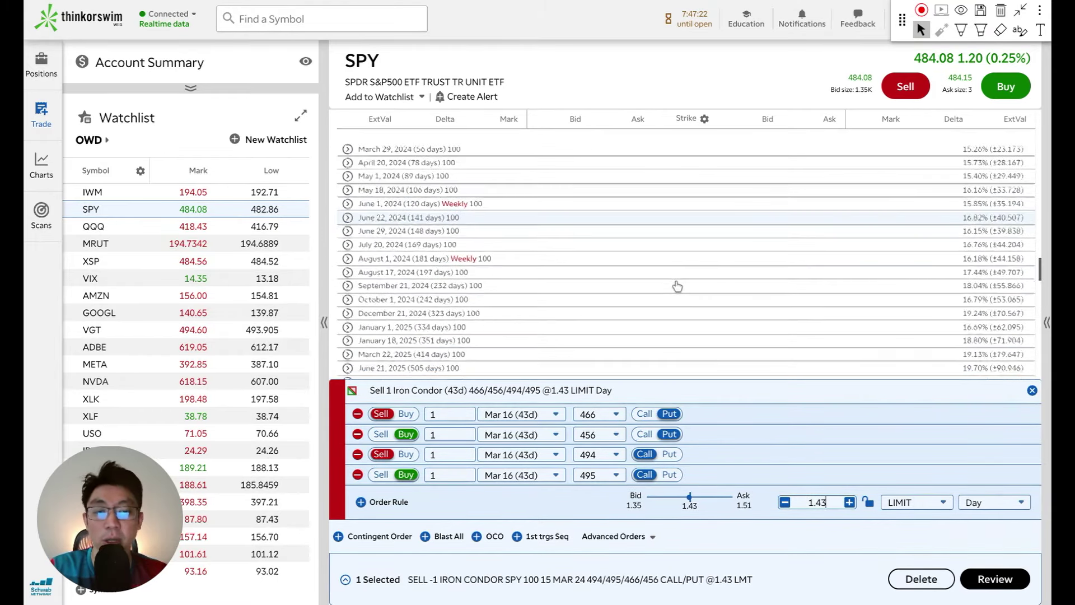
scroll(672, 282, down, 5)
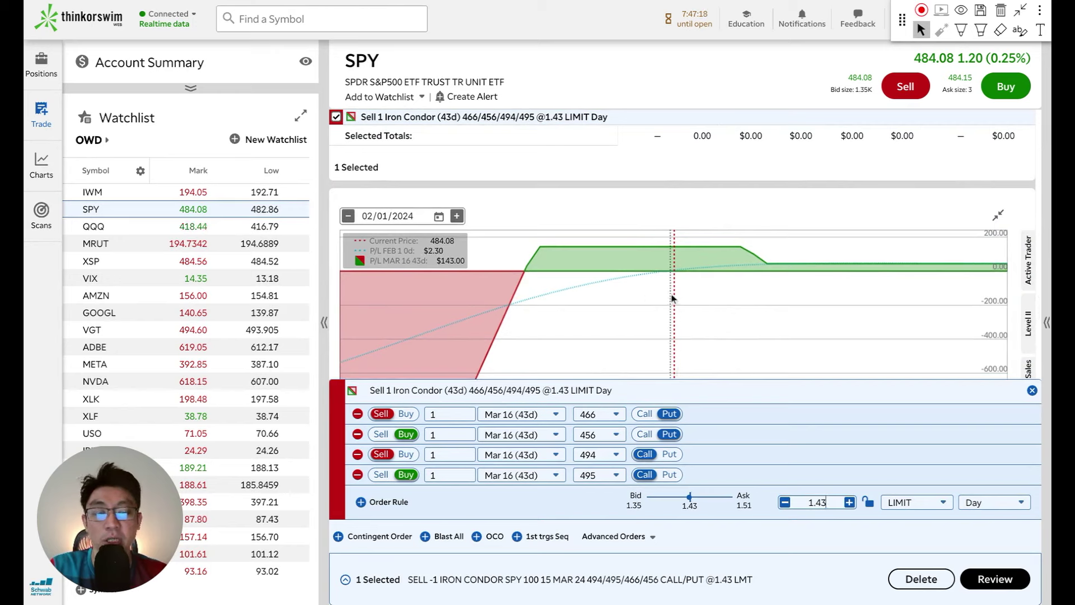
click(961, 31)
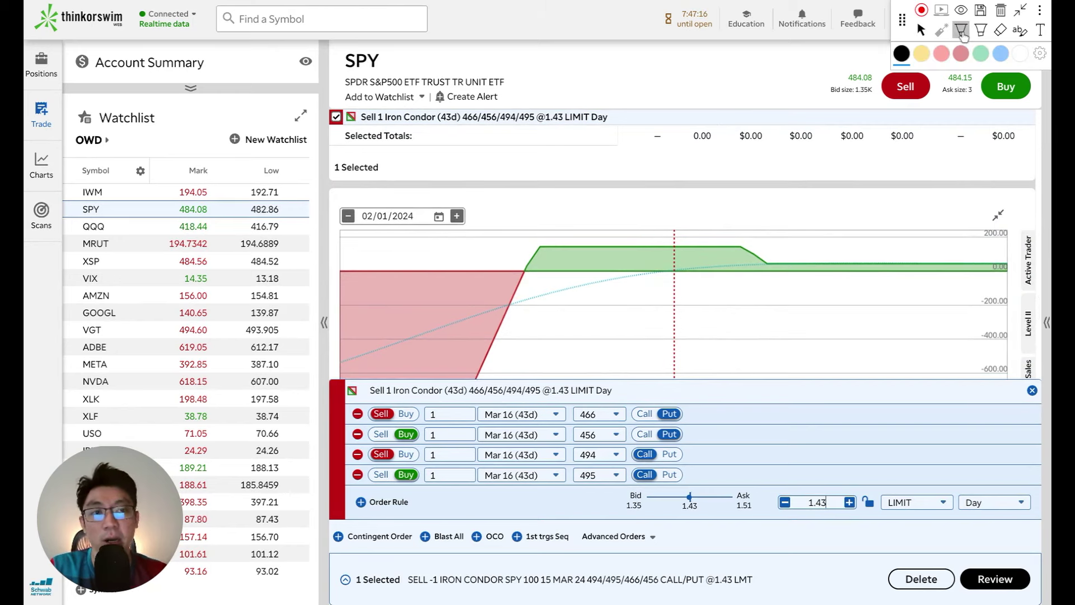
drag(674, 263, 672, 266)
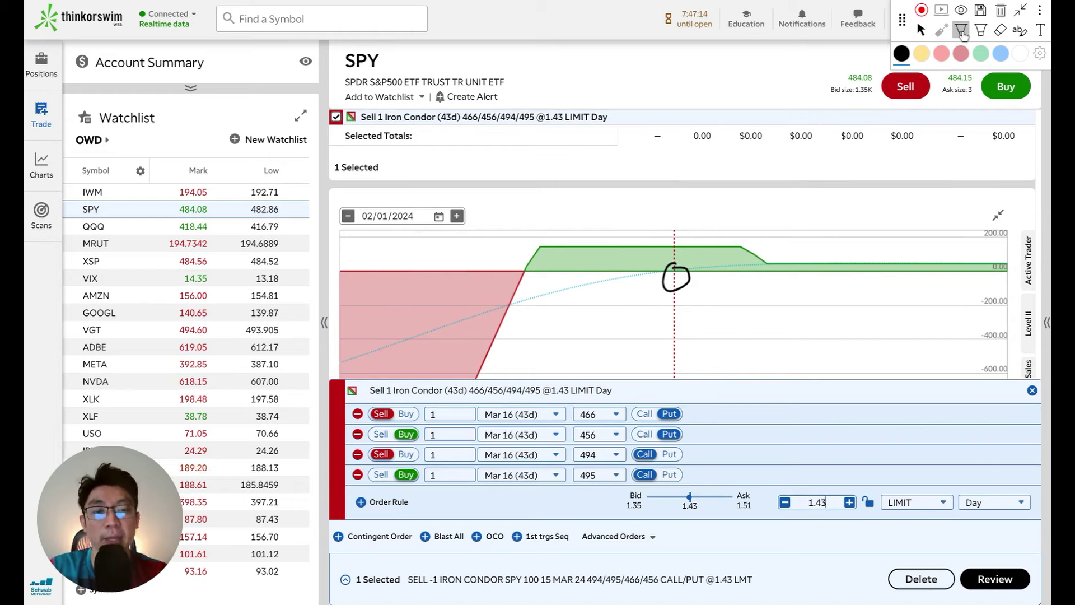
mouse_move(729, 223)
mouse_down()
mouse_move(728, 280)
mouse_move(776, 267)
mouse_move(726, 217)
mouse_up()
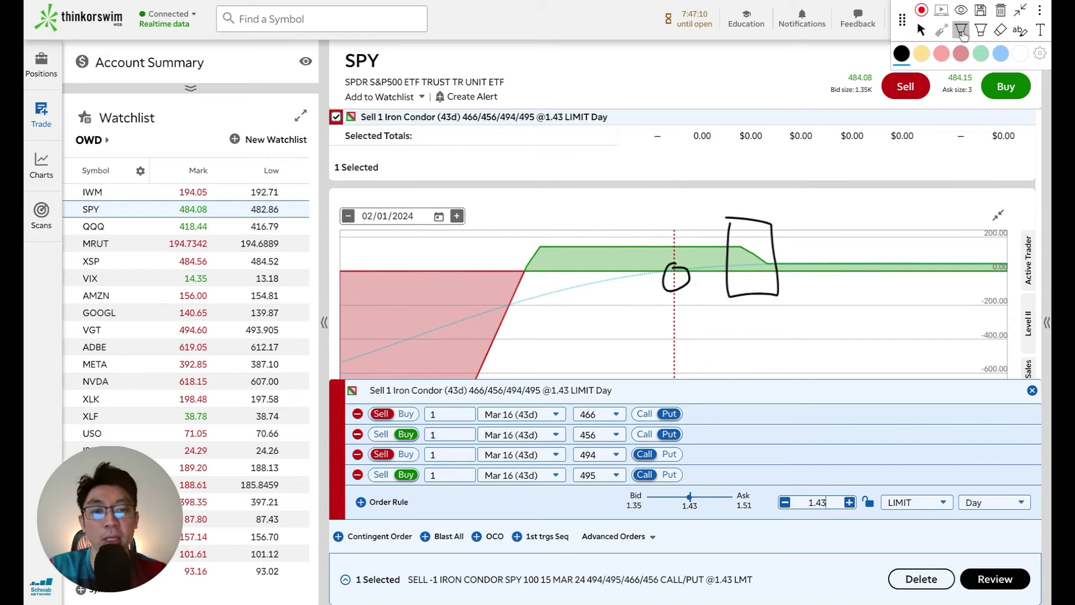
mouse_move(687, 299)
mouse_down()
mouse_move(823, 294)
mouse_move(824, 315)
mouse_up()
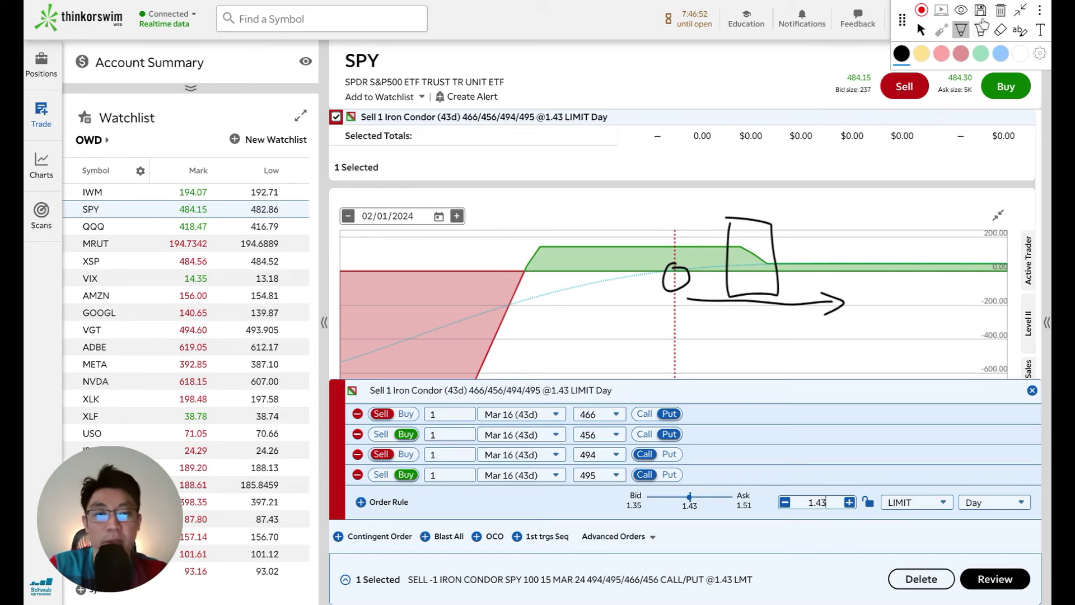
Step: Draw arrows on the 466/456/494/495 profit graph from the current price to the call-side slope, across the profit range, and along the profit height
click(921, 32)
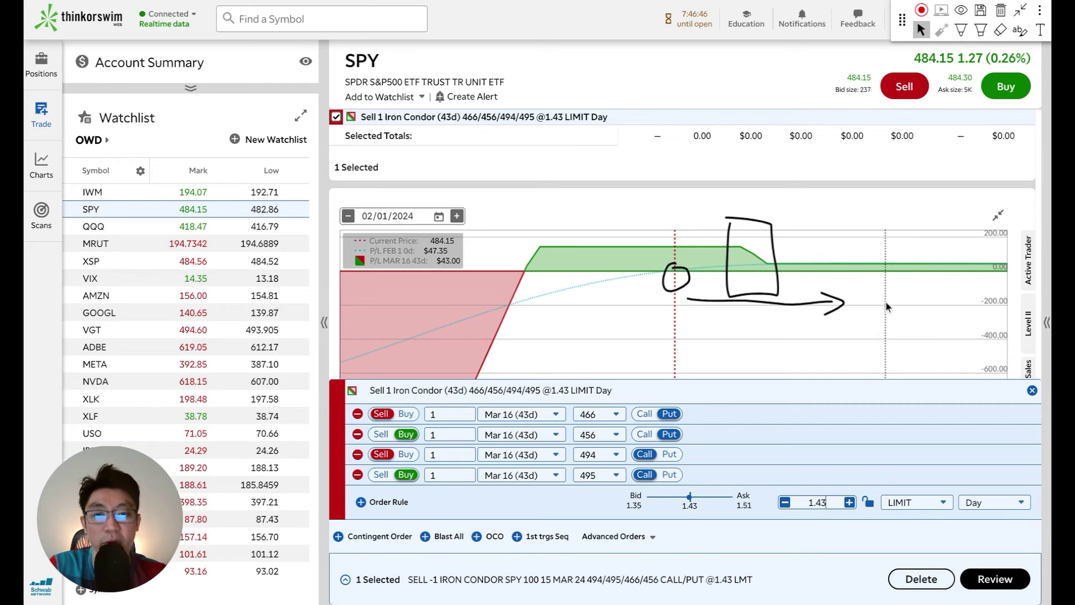
scroll(868, 305, down, 1)
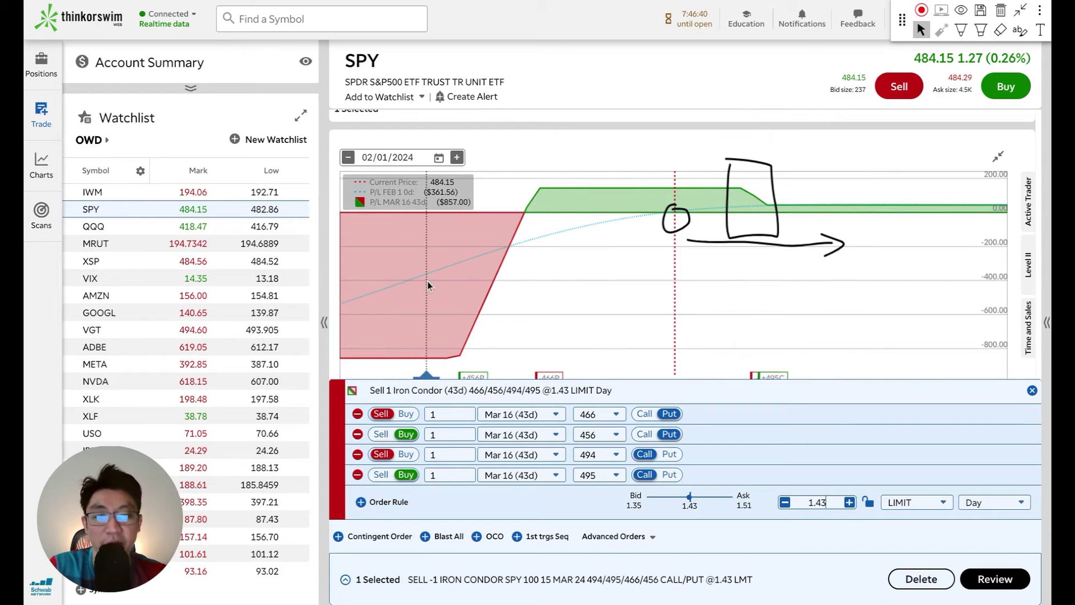
scroll(428, 284, up, 1)
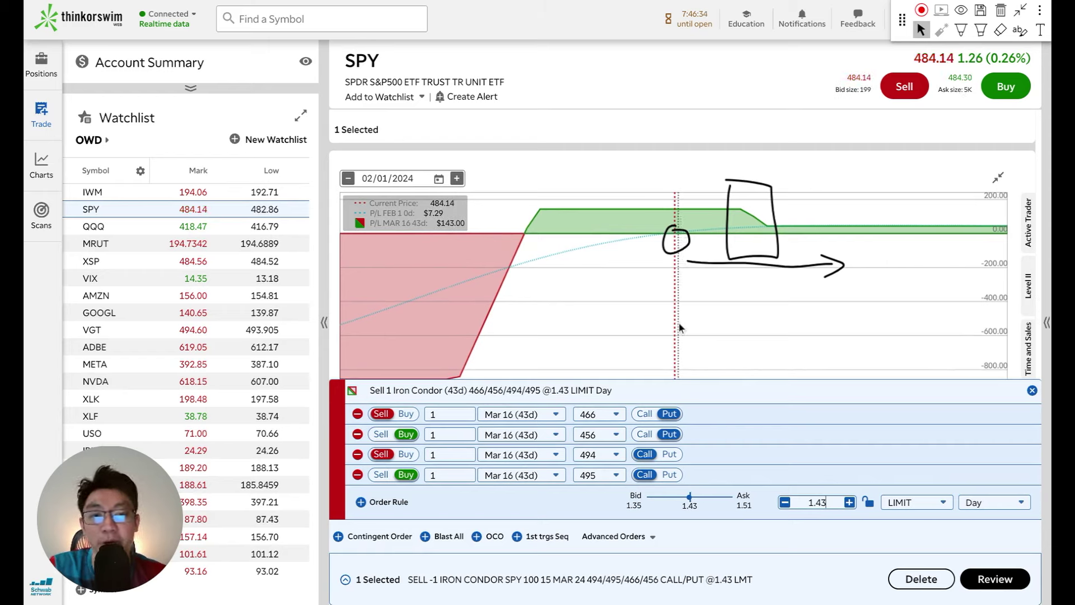
key(p)
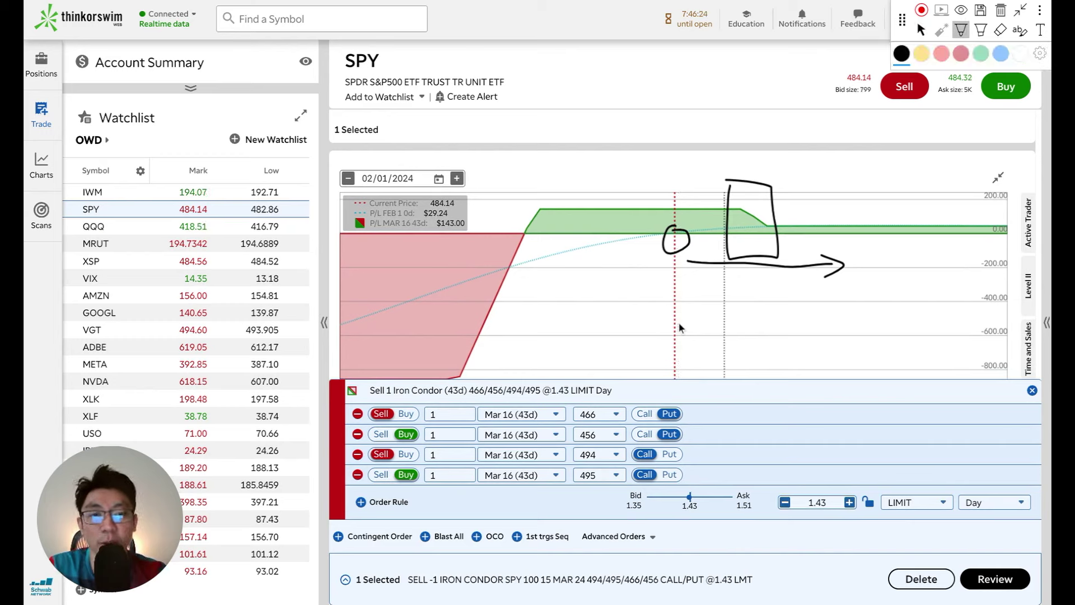
mouse_move(676, 196)
mouse_down()
mouse_move(730, 196)
mouse_move(723, 203)
mouse_up()
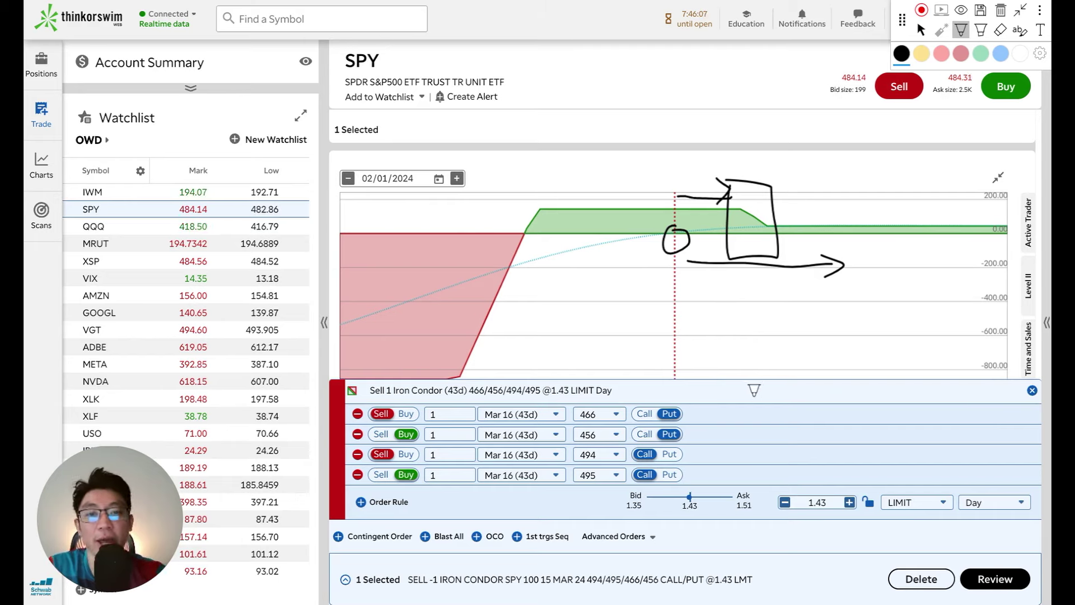
mouse_move(527, 263)
mouse_down()
mouse_move(725, 275)
mouse_move(714, 291)
mouse_up()
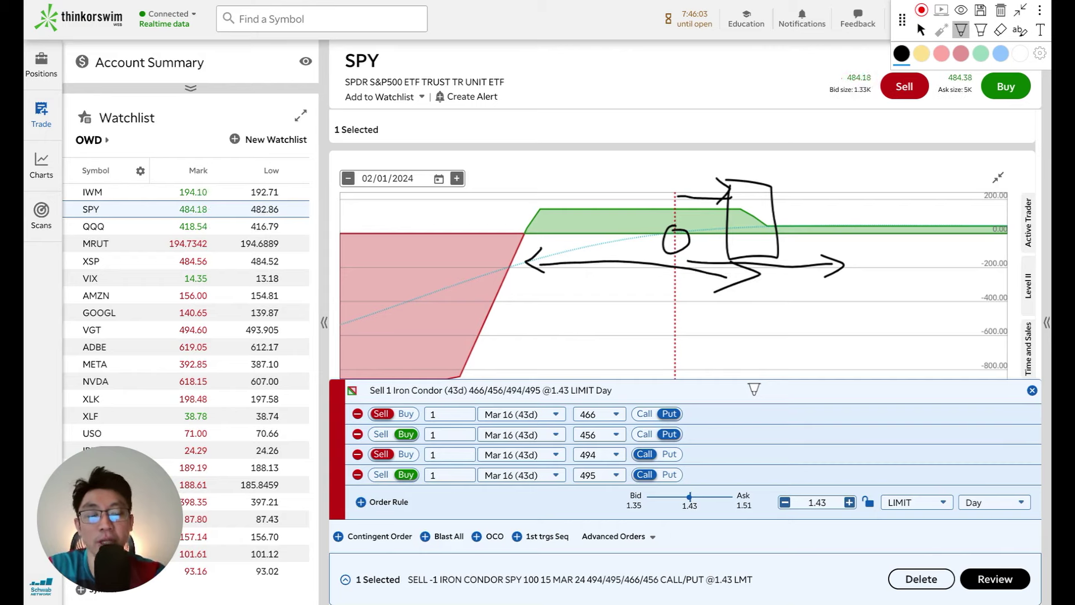
mouse_move(627, 212)
mouse_down()
mouse_move(631, 228)
mouse_move(642, 219)
mouse_up()
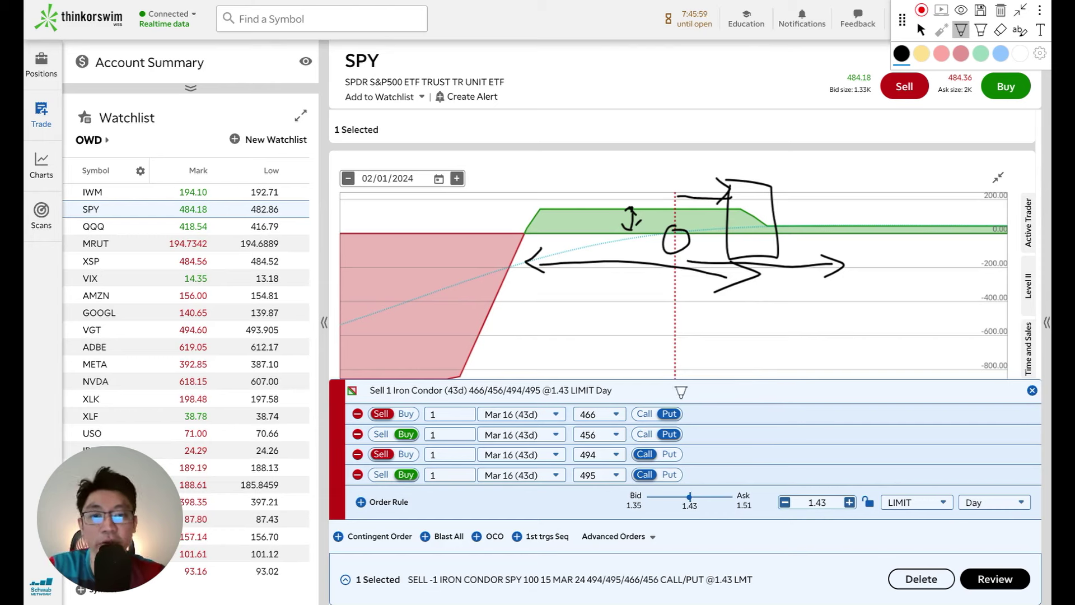
click(918, 29)
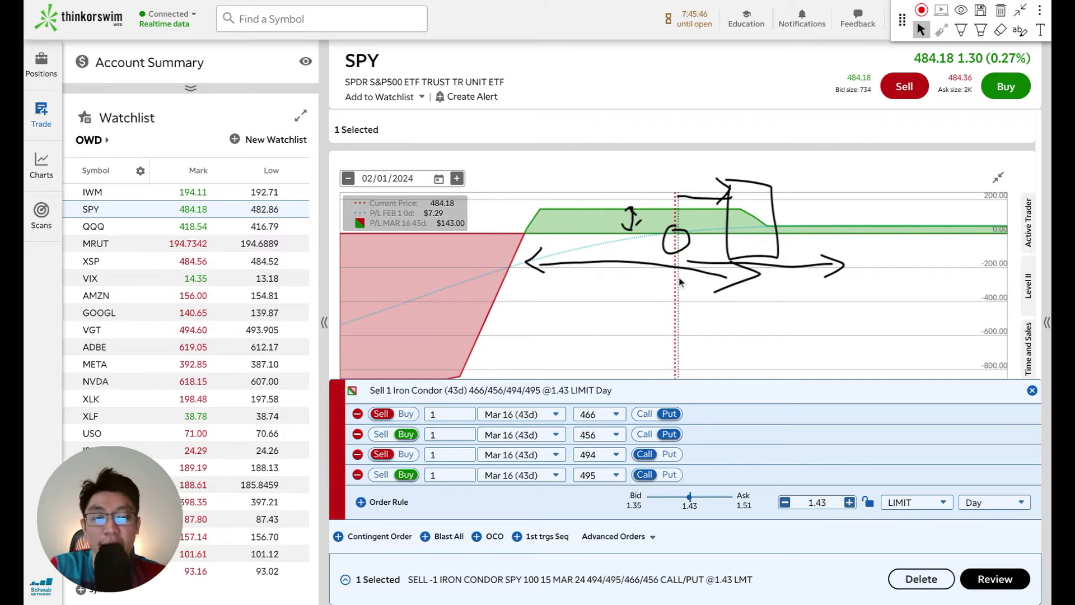
Step: Move the iron condor's long call from 495 to 496 and check the limit price and profit graph
scroll(680, 281, up, 2)
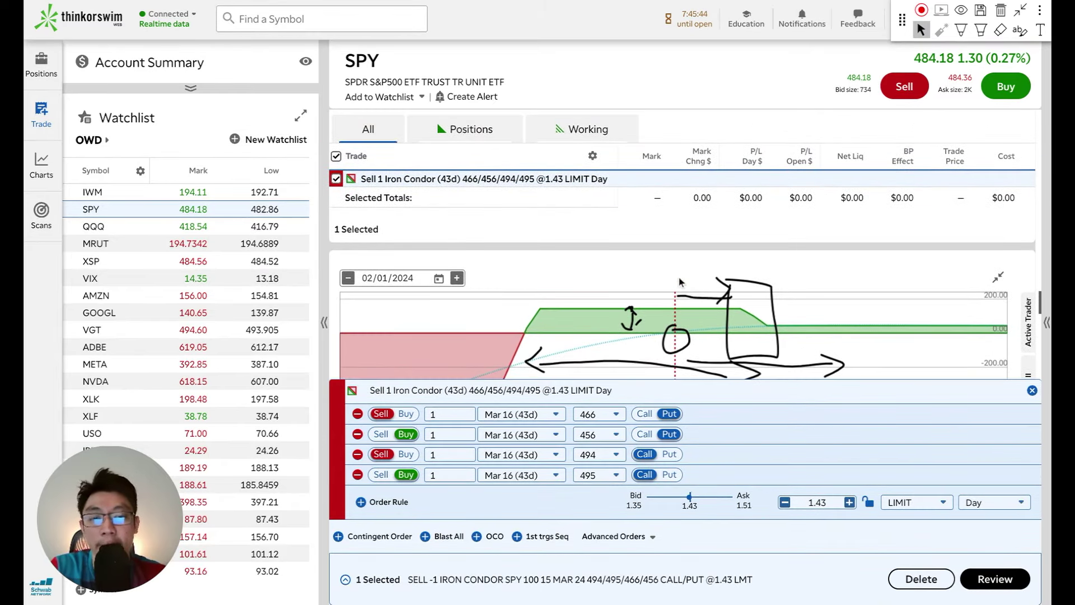
scroll(678, 281, down, 15)
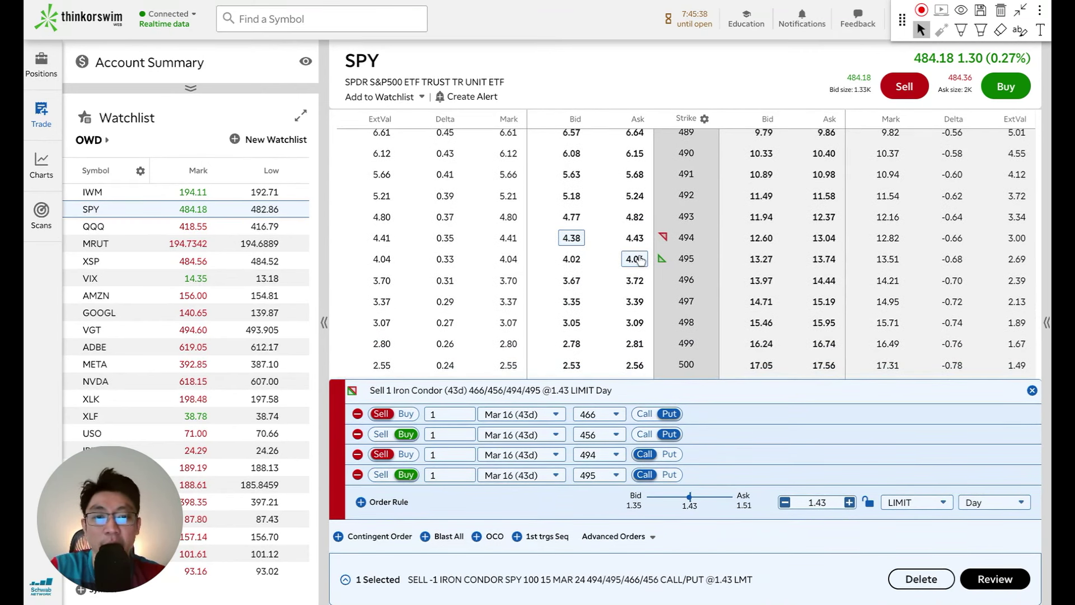
drag(638, 259, 638, 280)
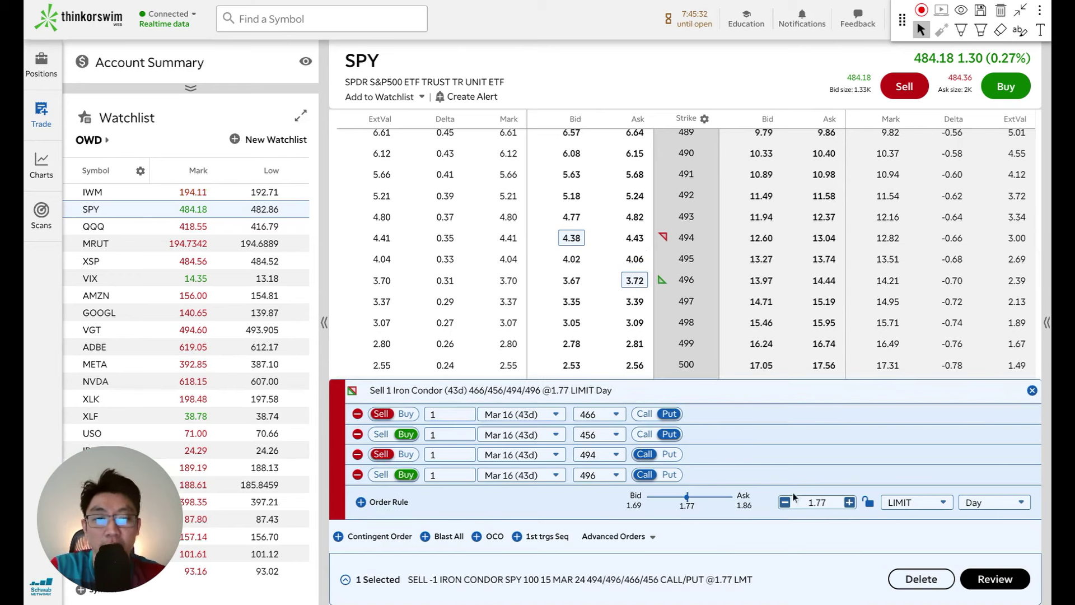
double_click(829, 502)
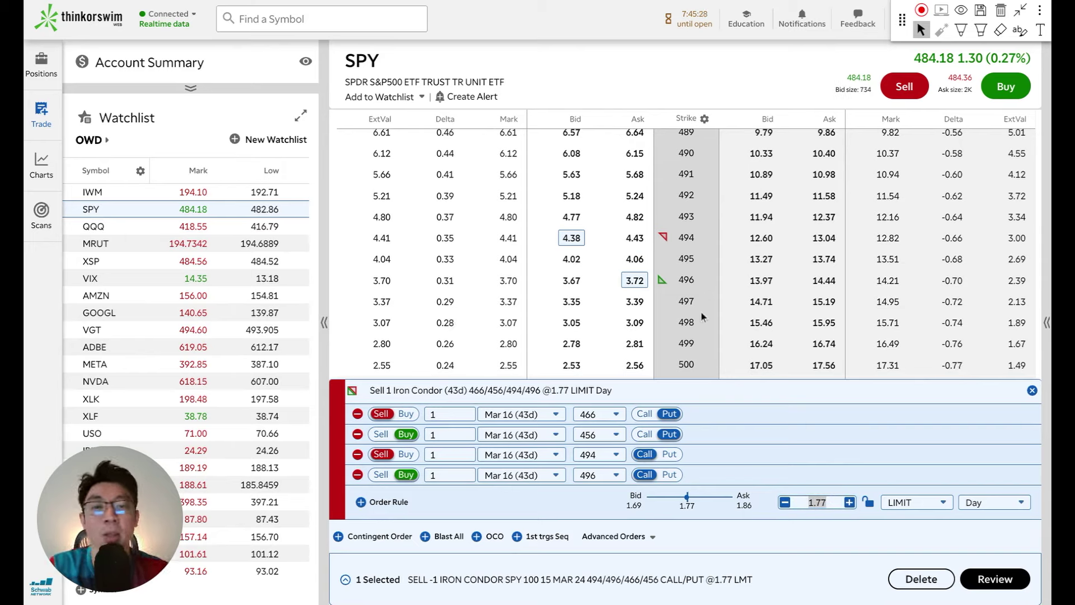
scroll(702, 315, down, 15)
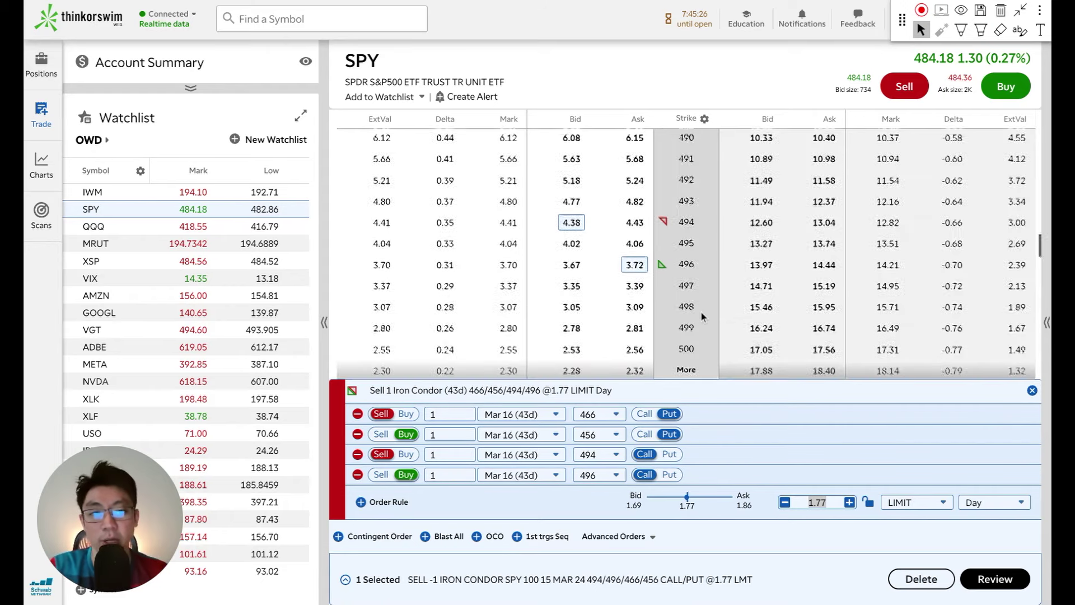
scroll(714, 305, down, 2)
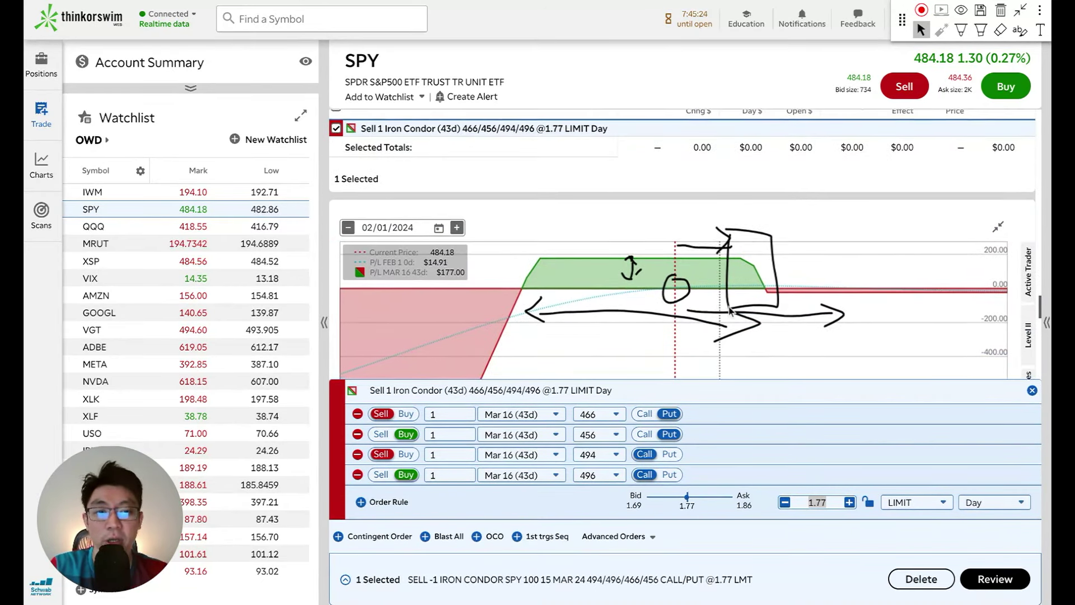
Step: Clear the old markings and mark the 466/456/494/496 graph's upper breakeven, with an arrow toward higher prices and the profit height
click(1000, 13)
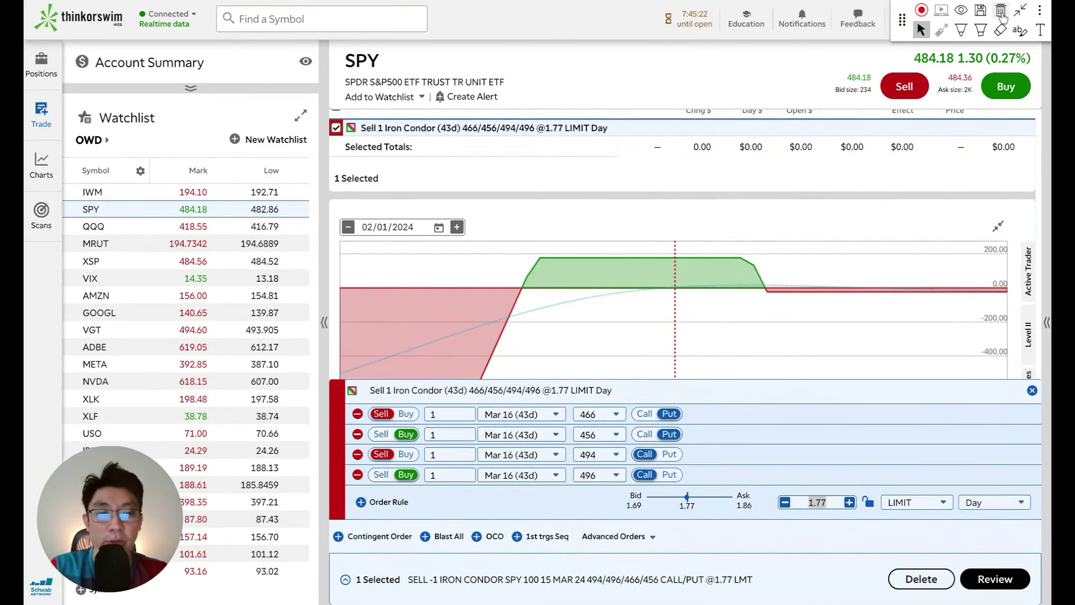
click(960, 30)
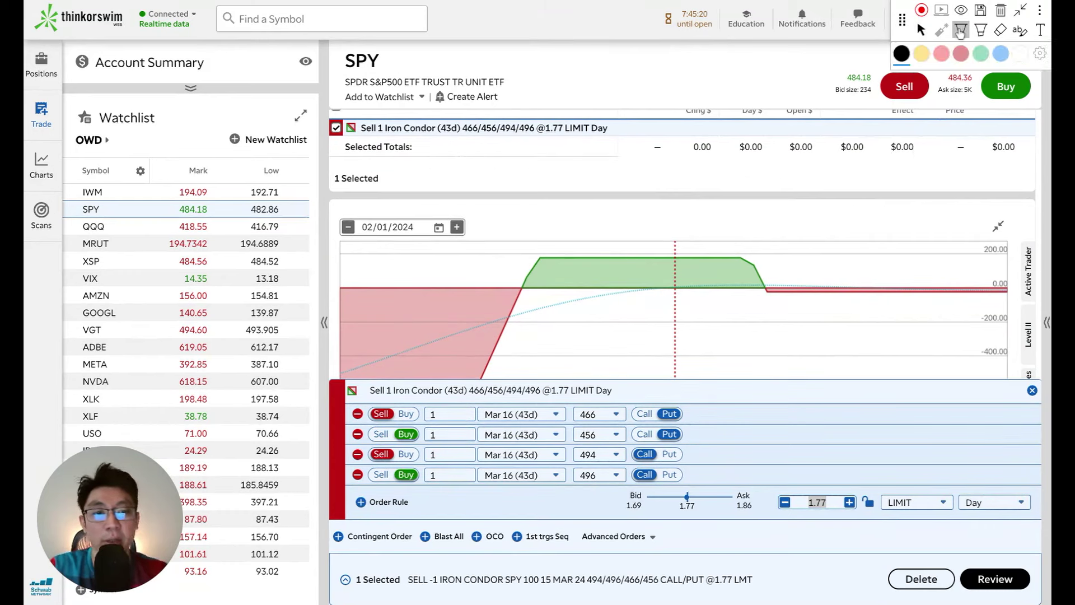
mouse_move(767, 271)
mouse_down()
mouse_move(764, 309)
mouse_move(827, 269)
mouse_up()
drag(811, 254, 817, 282)
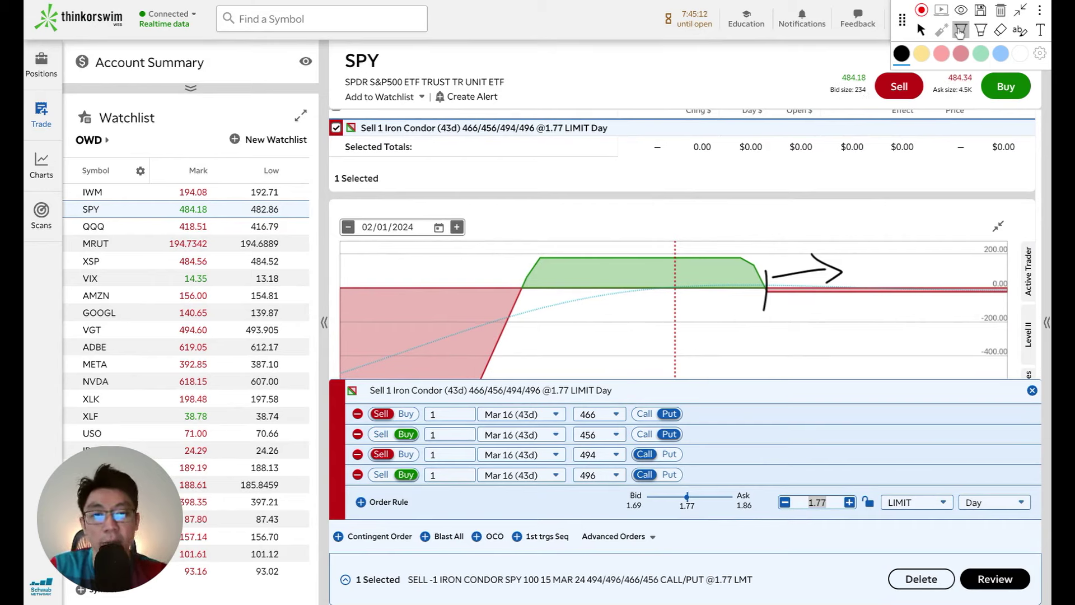
mouse_move(637, 265)
mouse_down()
mouse_move(658, 261)
mouse_move(638, 288)
mouse_up()
click(920, 29)
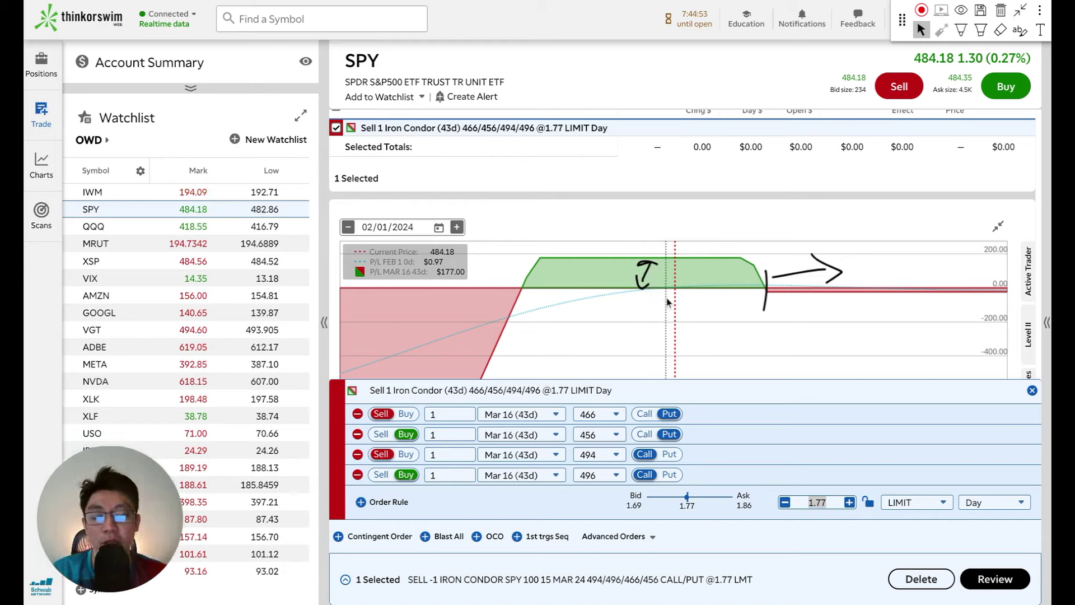
Step: Draw a double-headed arrow across the profit range and circle the upper breakeven area on the graph
click(961, 30)
mouse_move(539, 295)
mouse_down()
mouse_move(524, 303)
mouse_move(758, 312)
mouse_move(745, 324)
mouse_up()
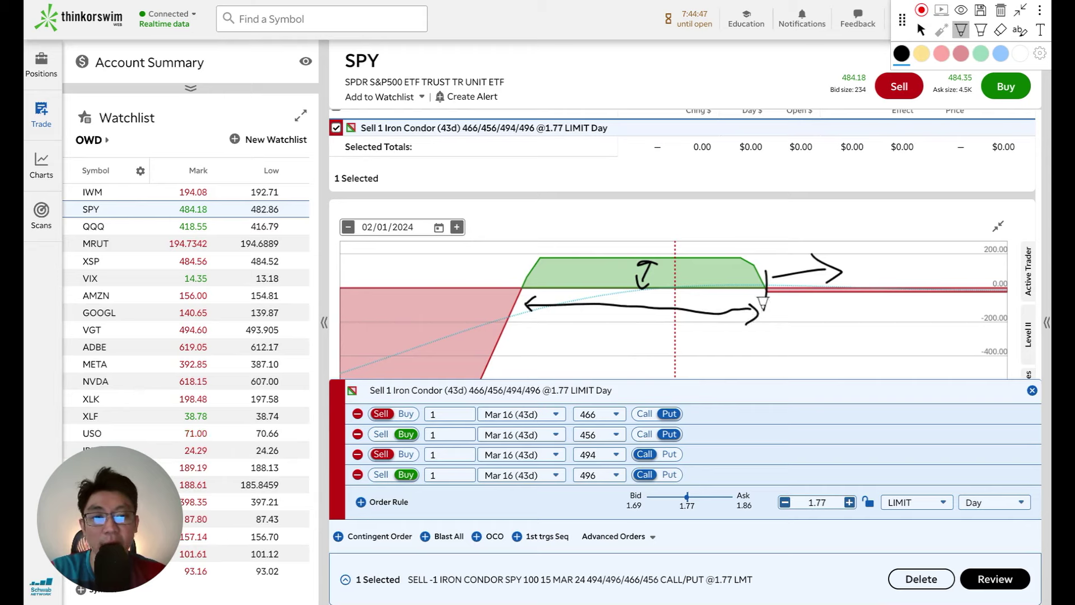
drag(758, 265, 782, 269)
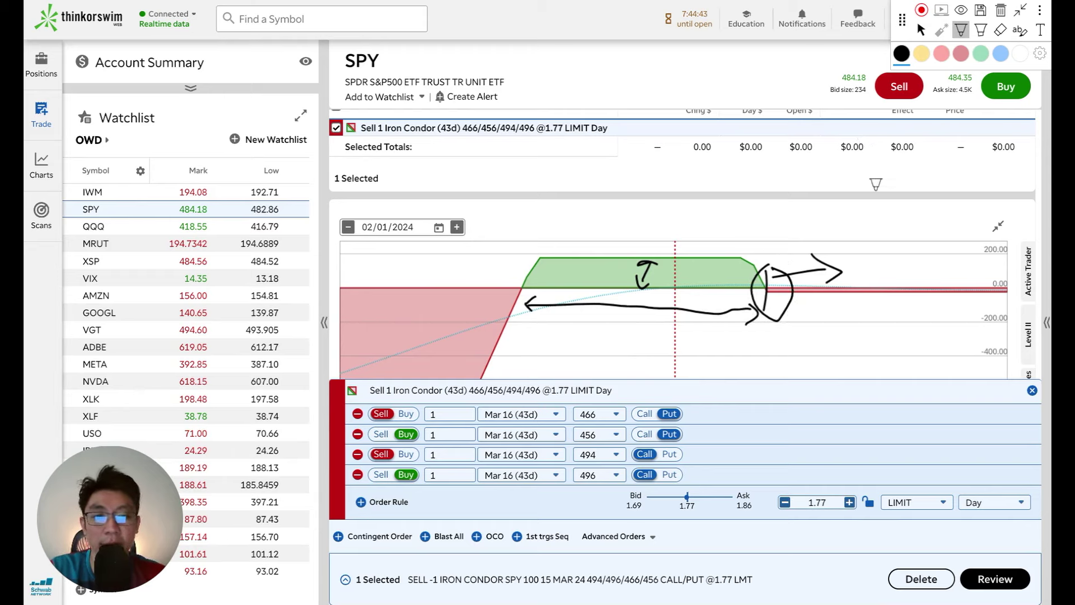
Step: Clear the graph markings and move the iron condor's long call back to 495
click(1002, 11)
scroll(932, 171, up, 3)
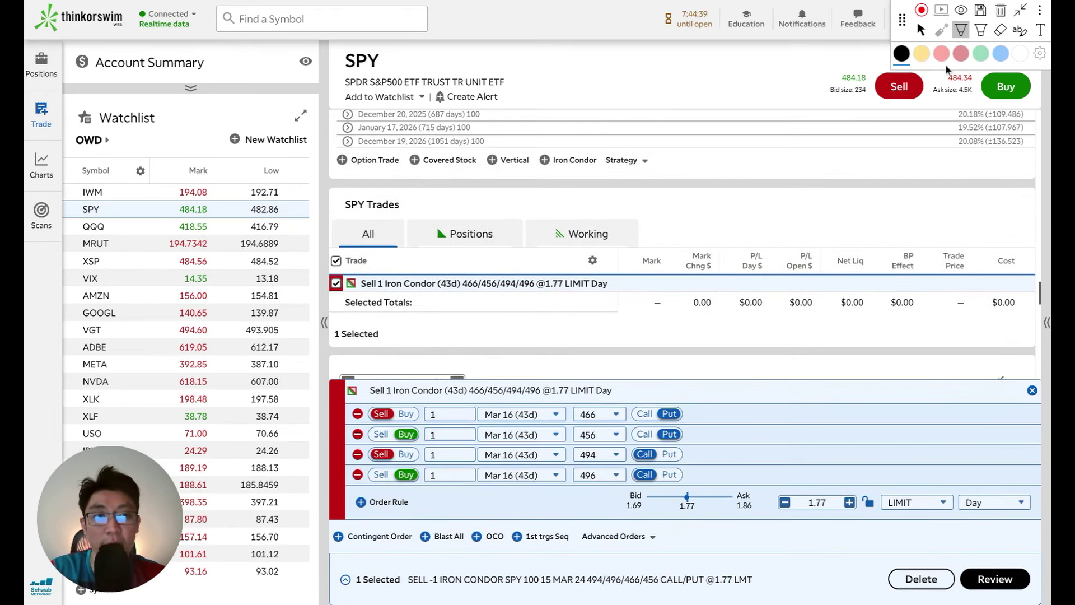
click(921, 30)
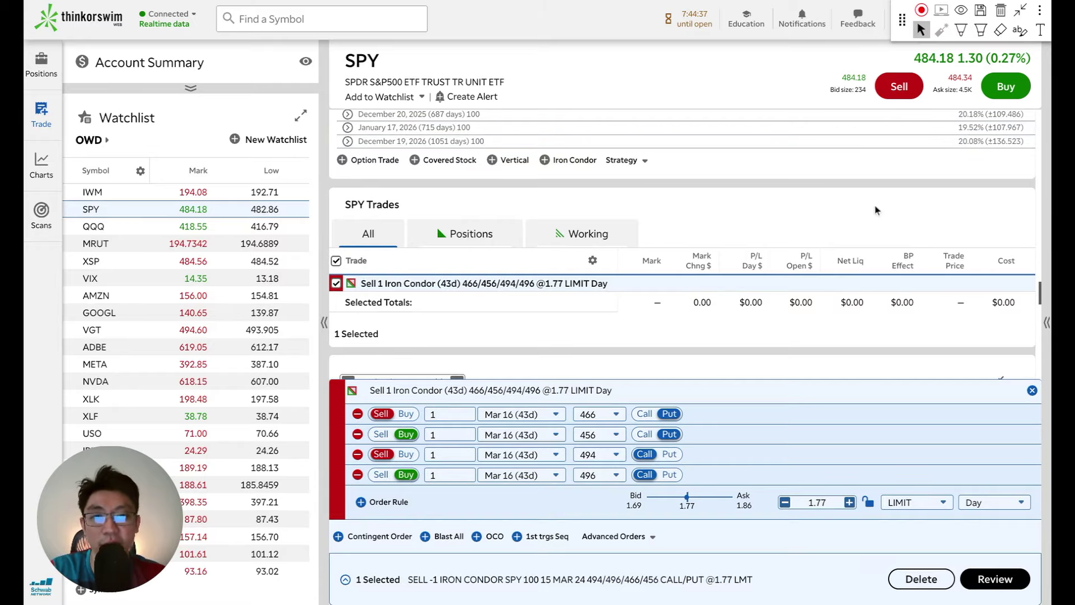
scroll(876, 210, up, 10)
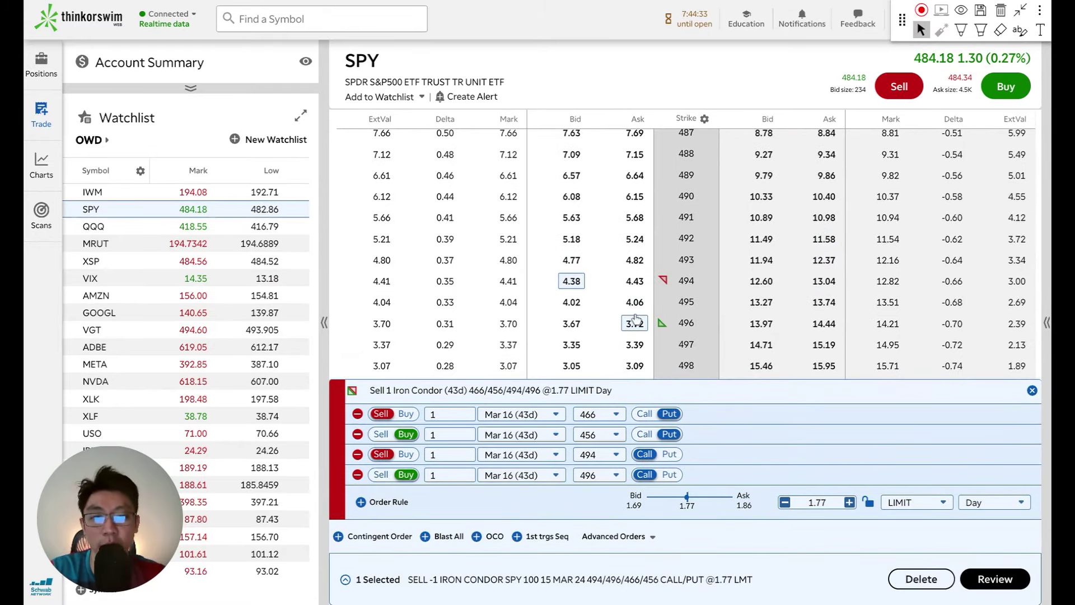
click(635, 302)
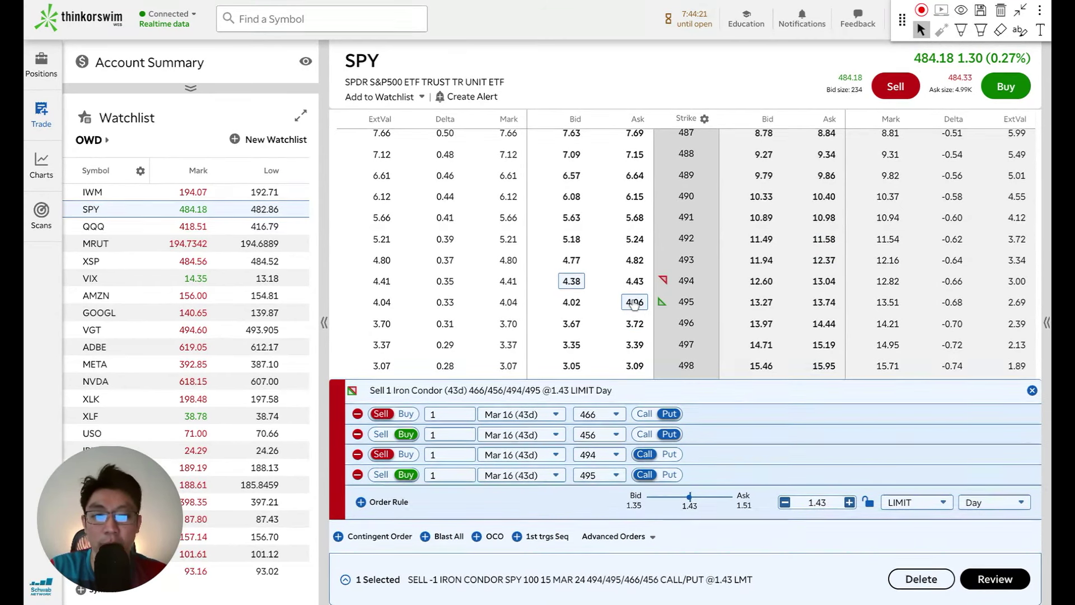
Step: Swap the 494/495 calls for a short 488 call and a long 490 call, and check the limit price
click(634, 302)
click(577, 281)
scroll(577, 282, up, 1)
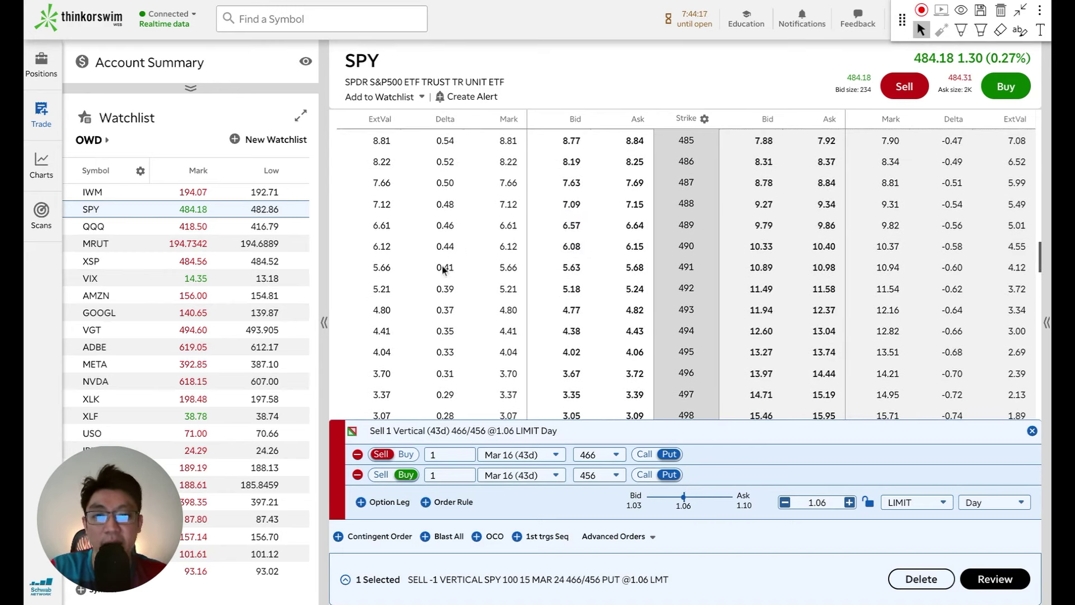
scroll(569, 224, up, 1)
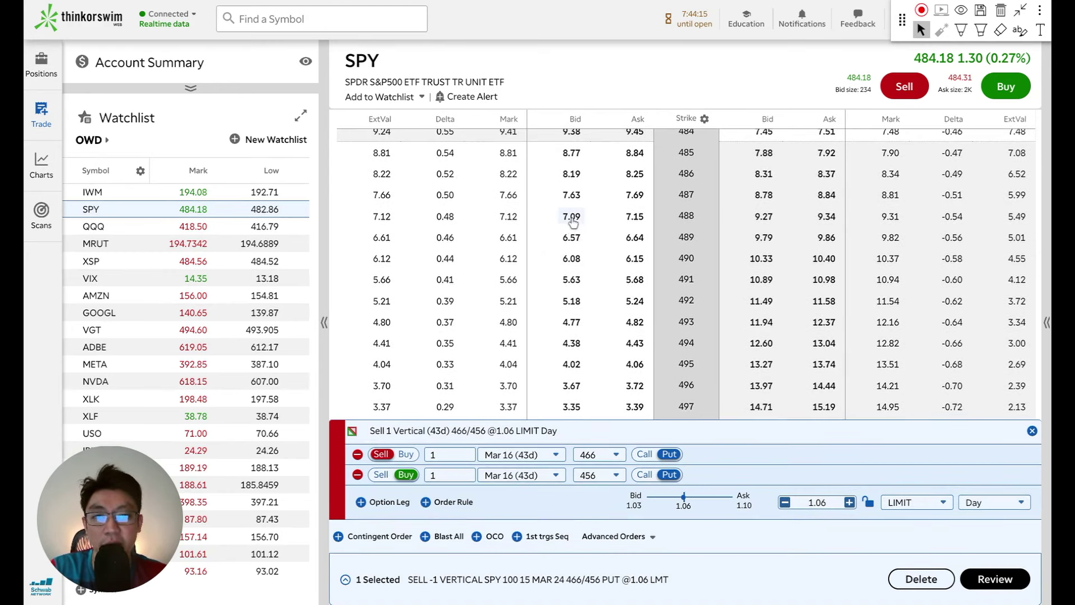
click(573, 218)
click(639, 261)
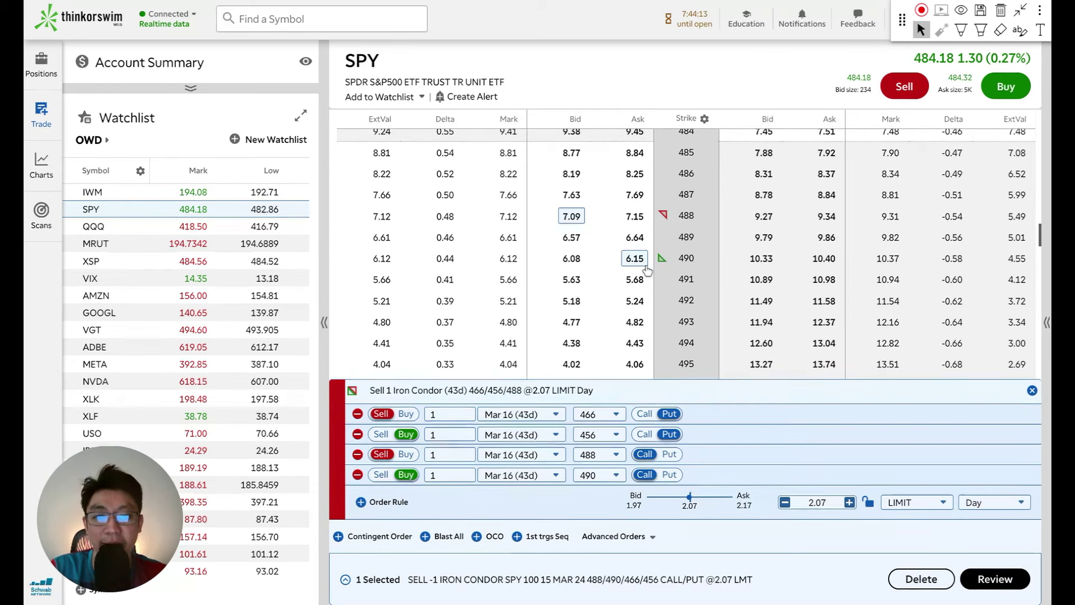
click(806, 501)
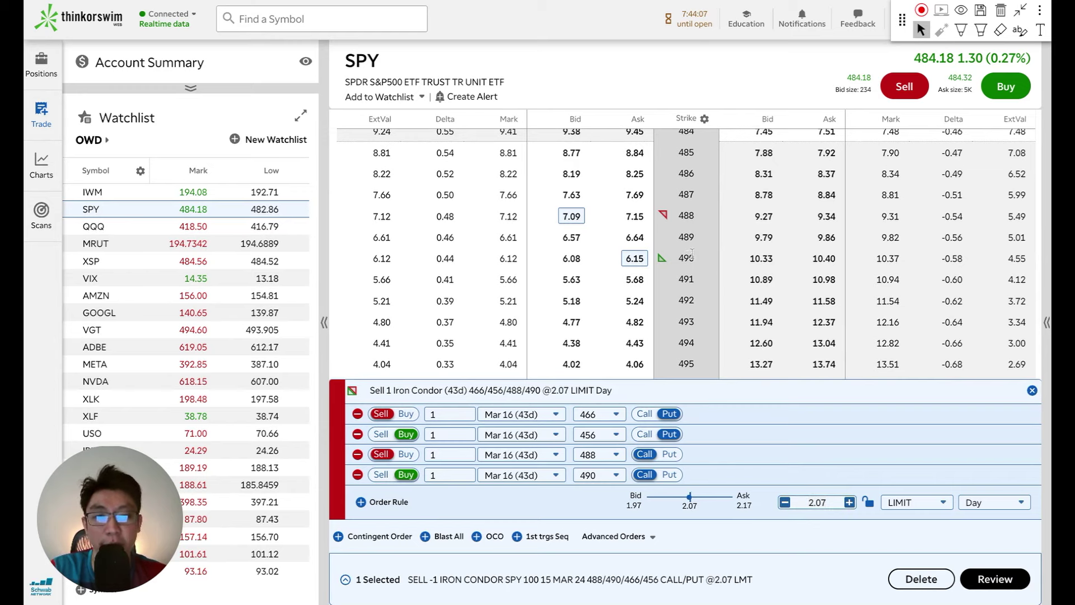
Step: Mark the lower end of the call-side slope on the 466/456/488/490 profit graph, with an arrow toward higher prices
scroll(672, 268, up, 2)
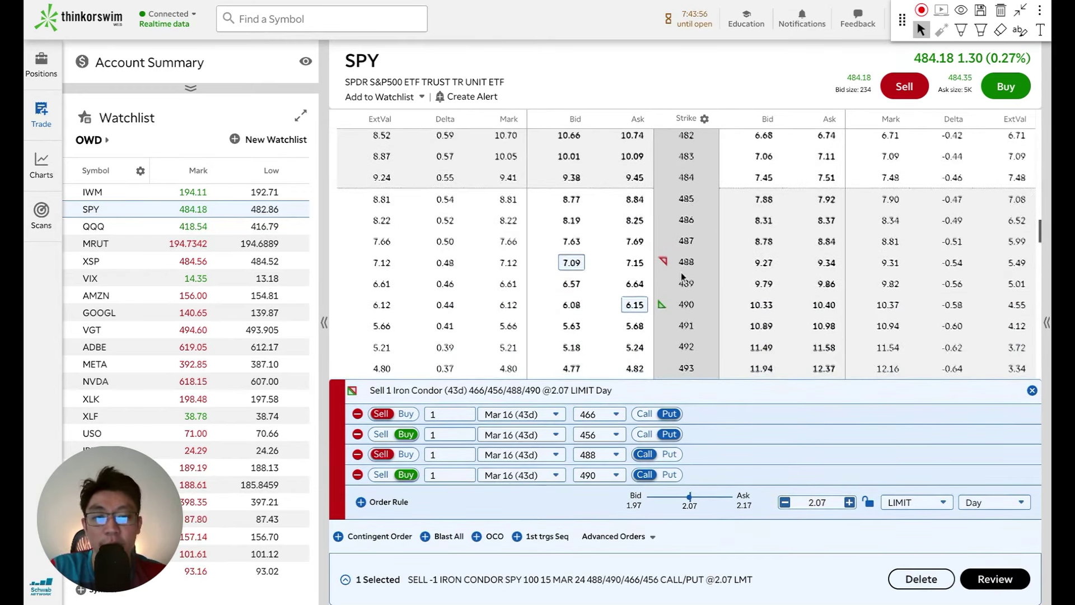
scroll(599, 273, down, 15)
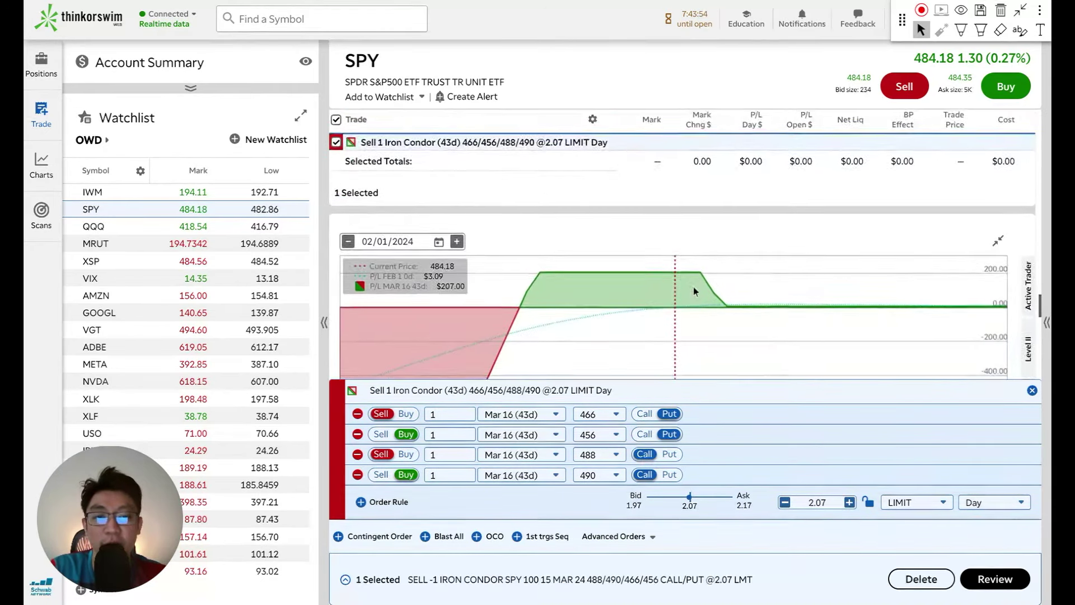
scroll(792, 186, down, 1)
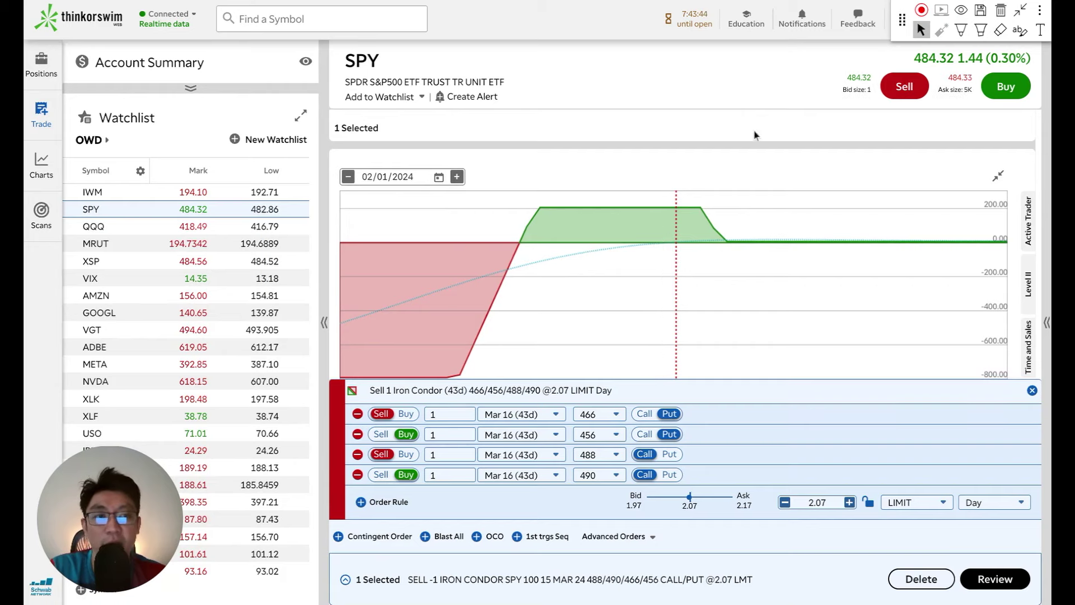
click(959, 30)
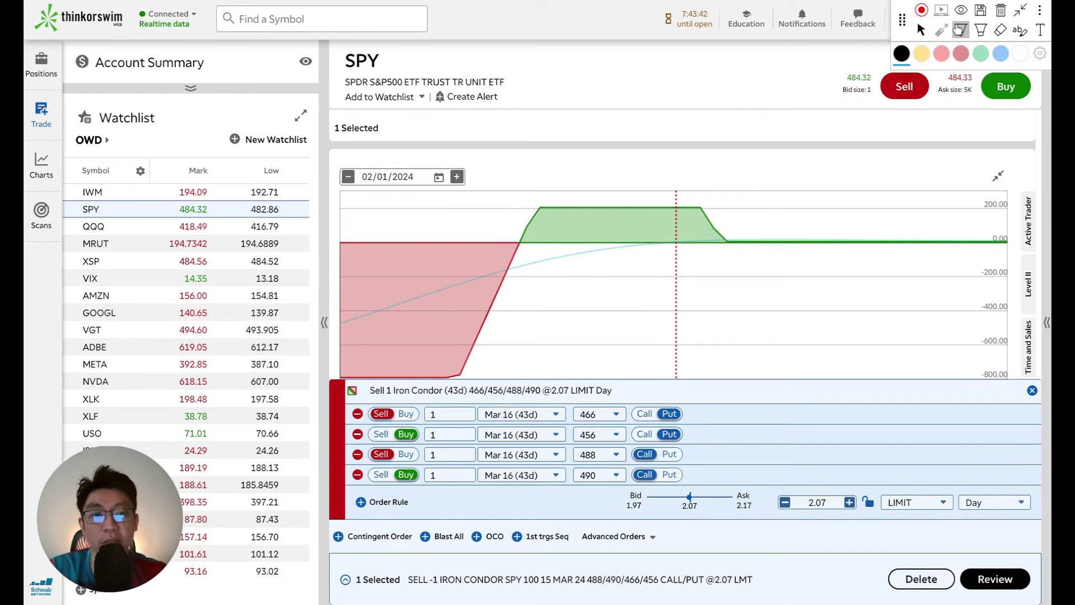
mouse_move(729, 212)
mouse_down()
mouse_move(723, 281)
mouse_move(812, 219)
mouse_move(790, 239)
mouse_up()
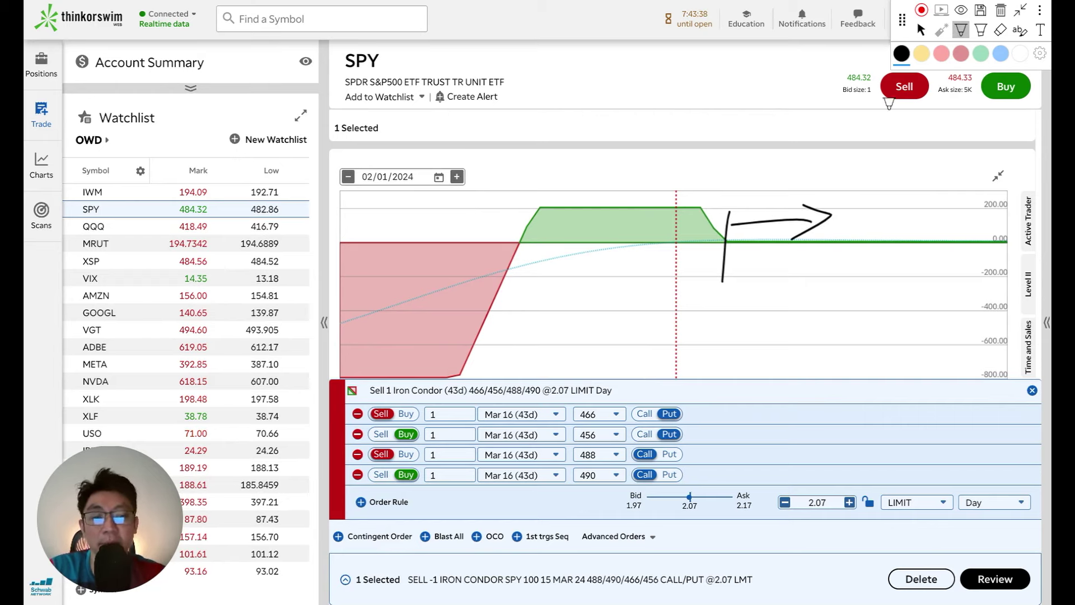
click(921, 30)
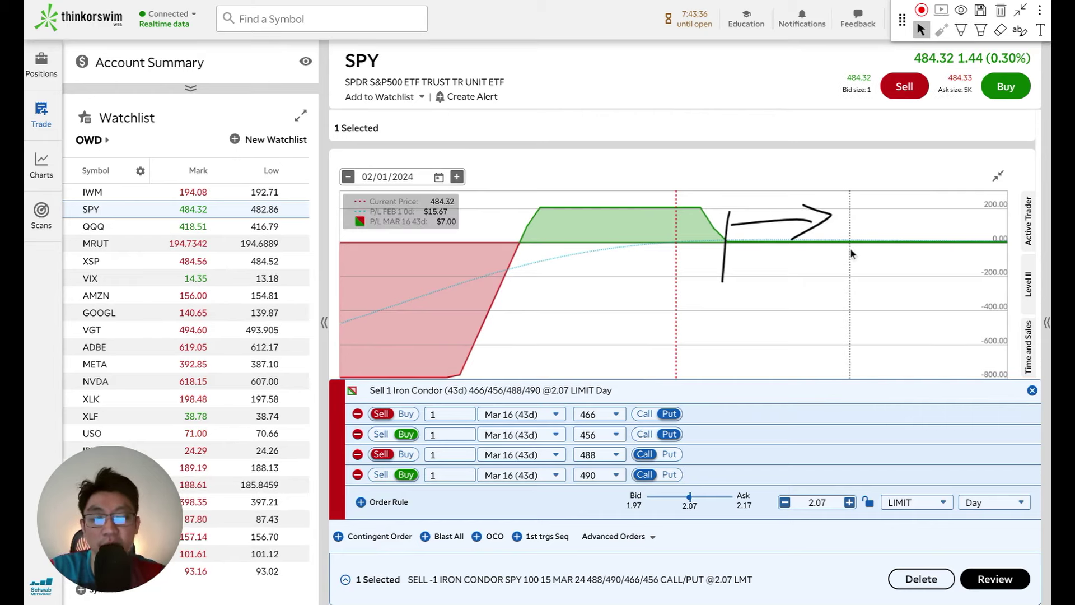